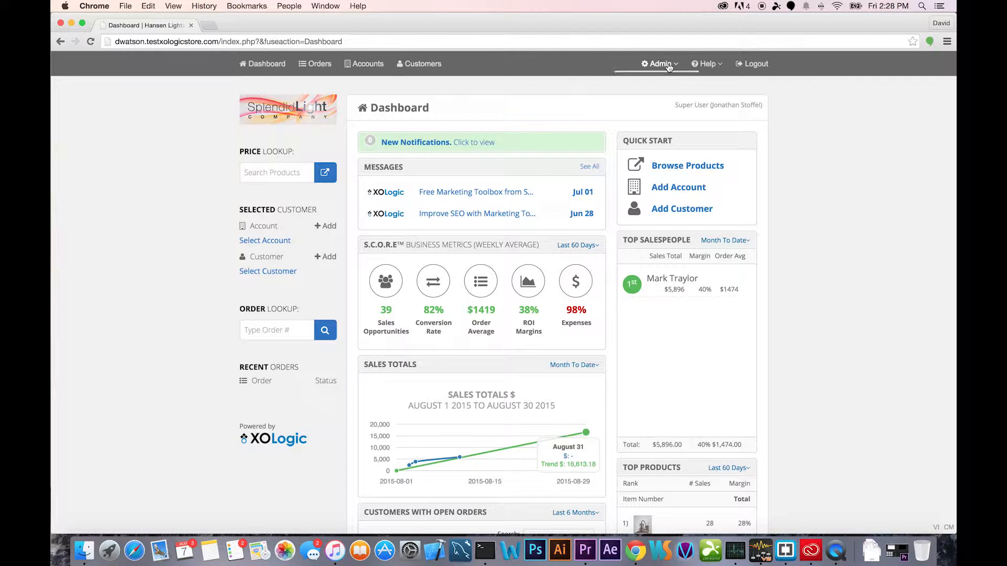
# Open the Tags & Labels admin tool
pyautogui.click(669, 67)
pyautogui.moveTo(681, 164)
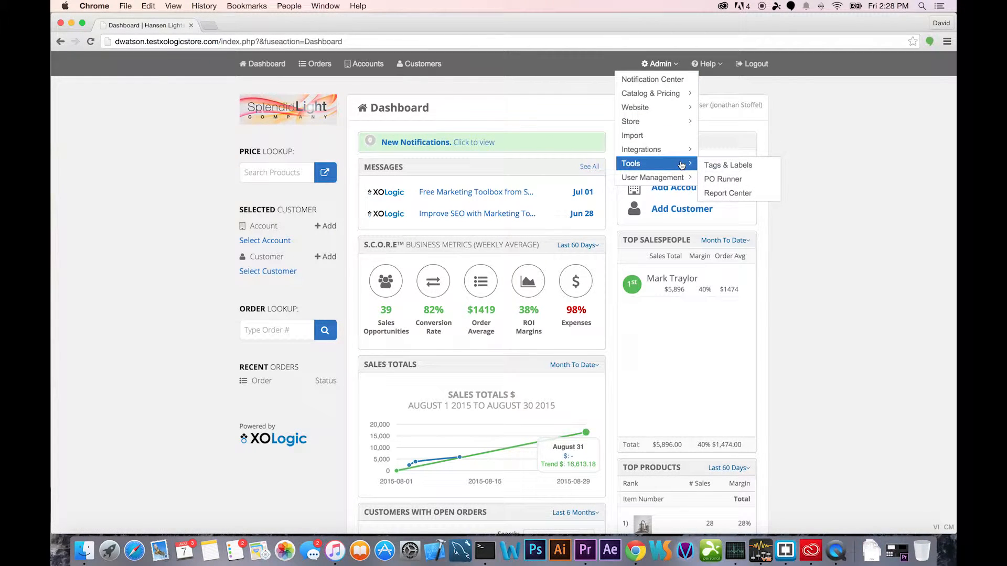
pyautogui.click(712, 167)
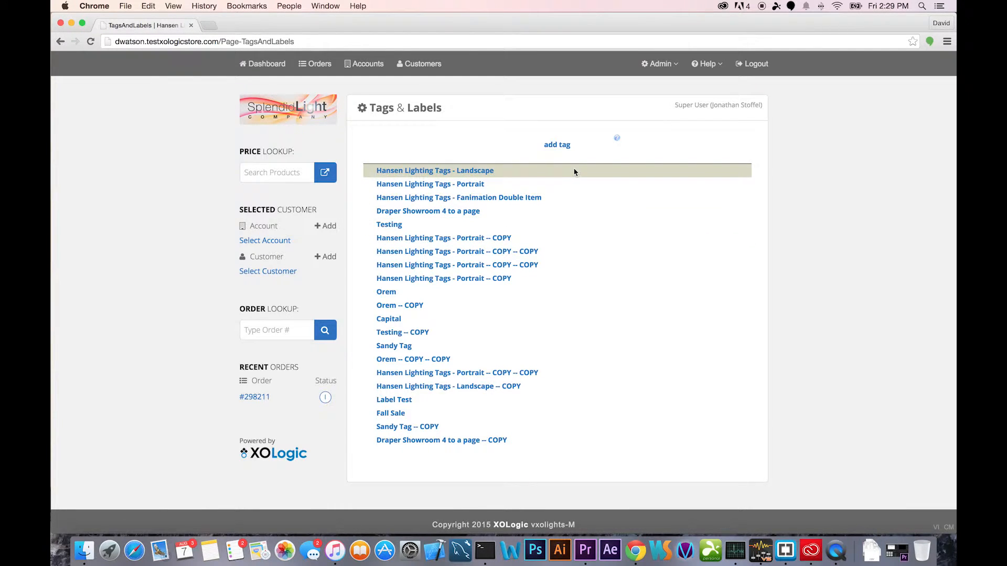
# Add a tag named "example tag" with the description "example tag to show how to get this right"
pyautogui.click(552, 146)
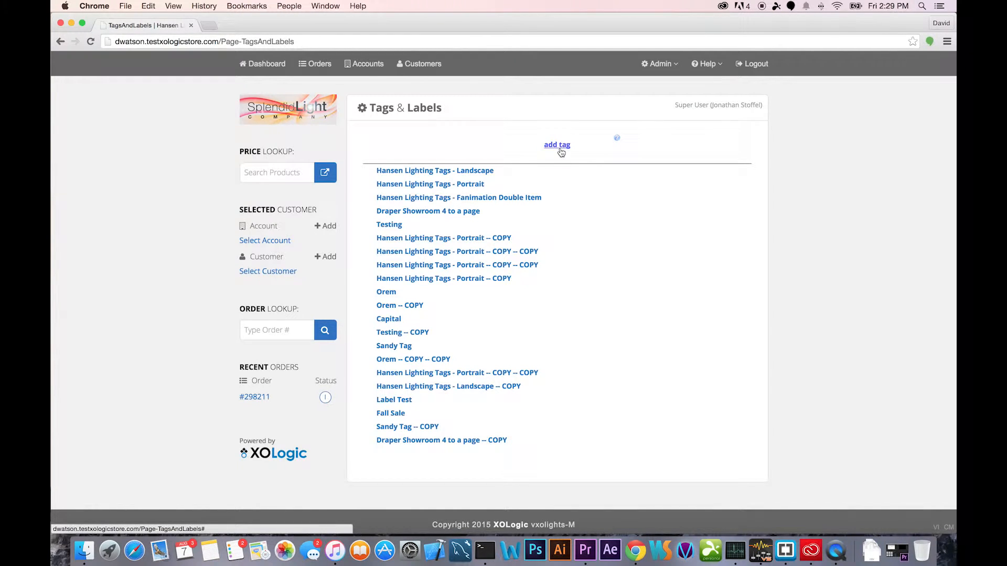
pyautogui.click(559, 150)
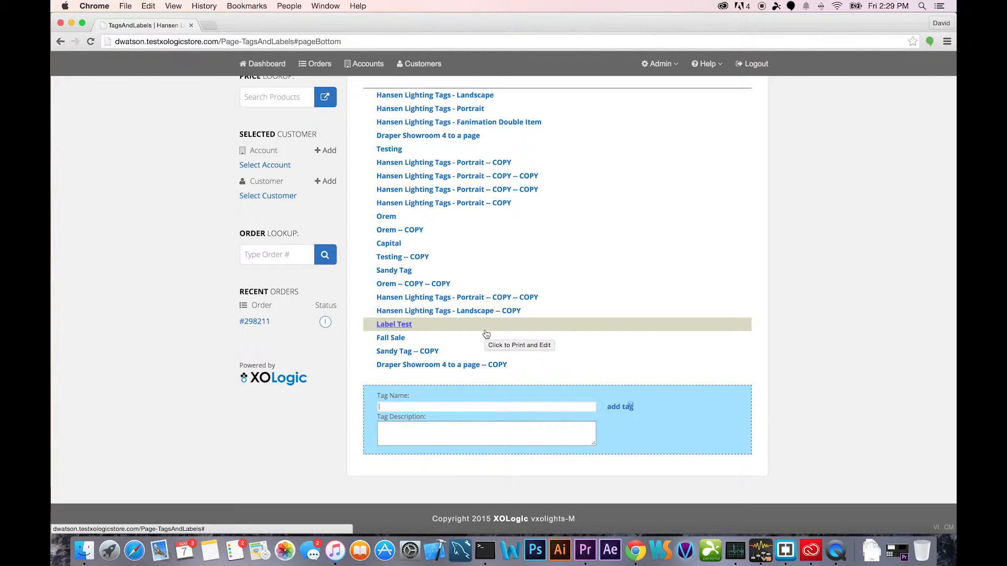
pyautogui.write('exam')
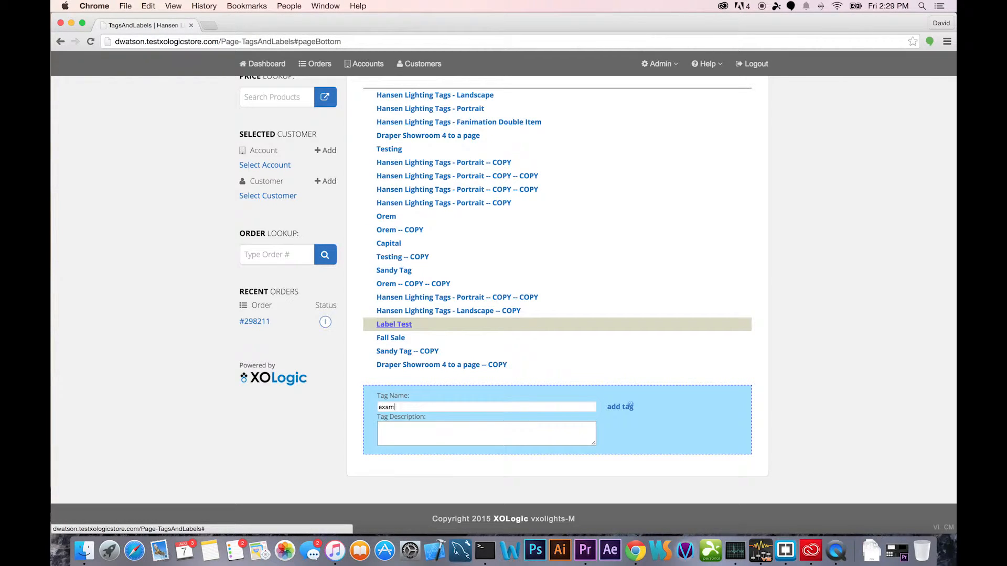
pyautogui.write('ple tag')
pyautogui.click(449, 429)
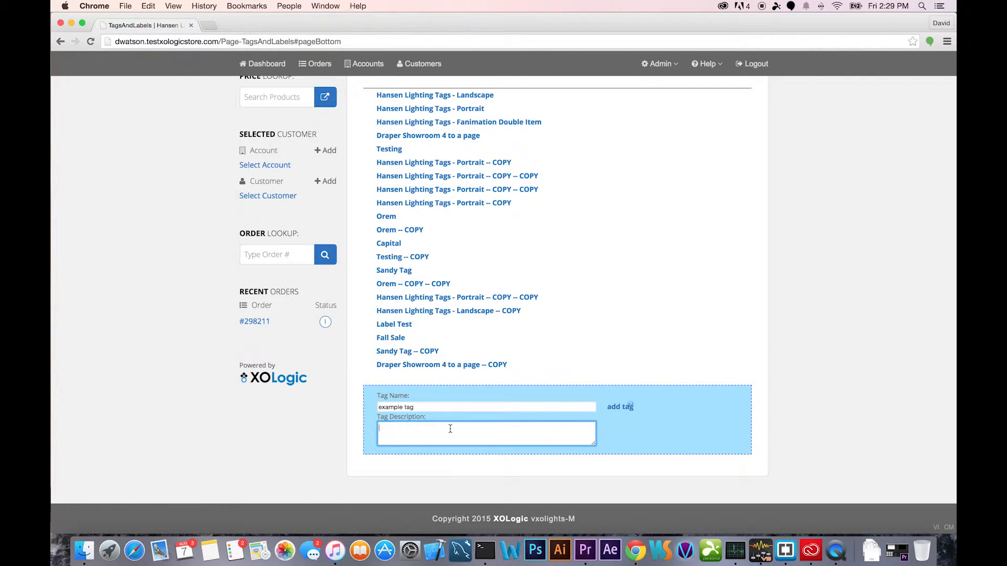
pyautogui.write('example tag to show how to get this right')
pyautogui.click(631, 407)
pyautogui.scroll(-2, 671, 384)
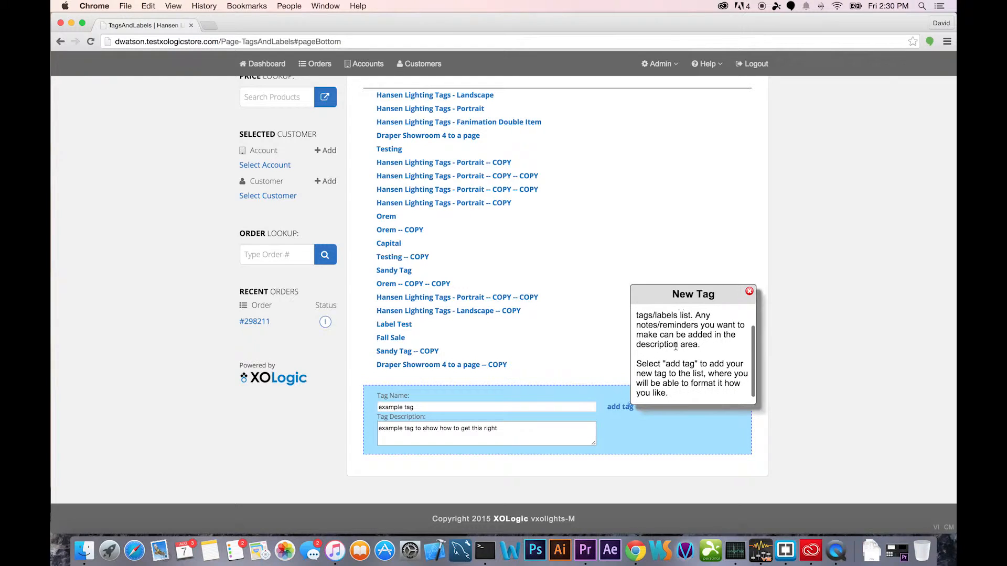
pyautogui.click(749, 294)
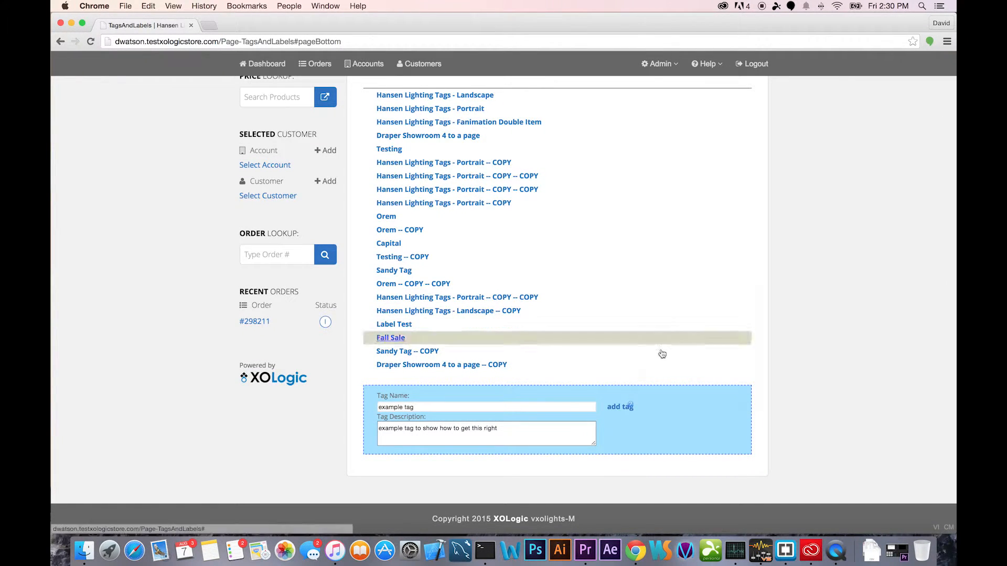
pyautogui.click(614, 408)
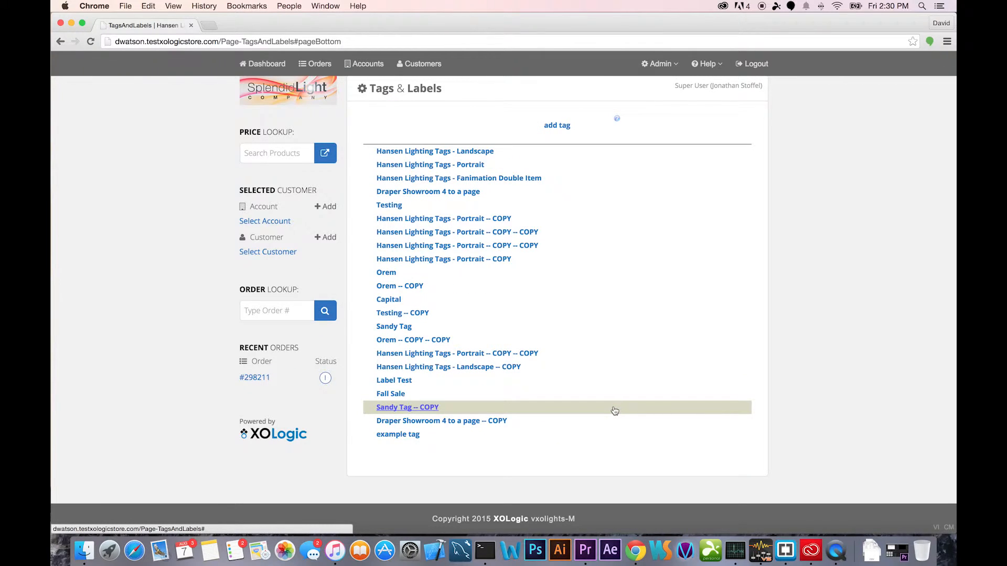
# Open the paper layout of "example tag" for editing and read through the layout help
pyautogui.click(409, 438)
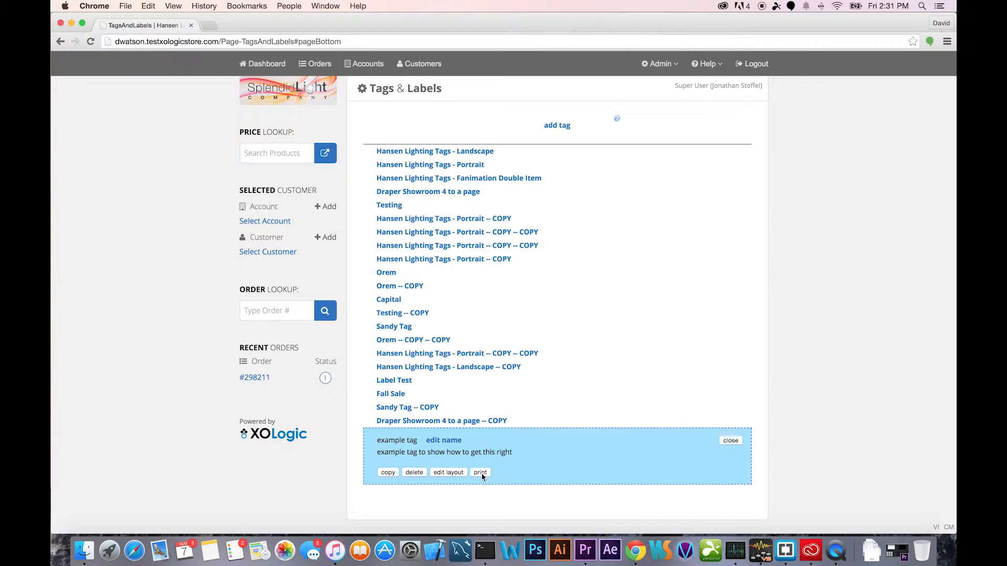
pyautogui.click(447, 472)
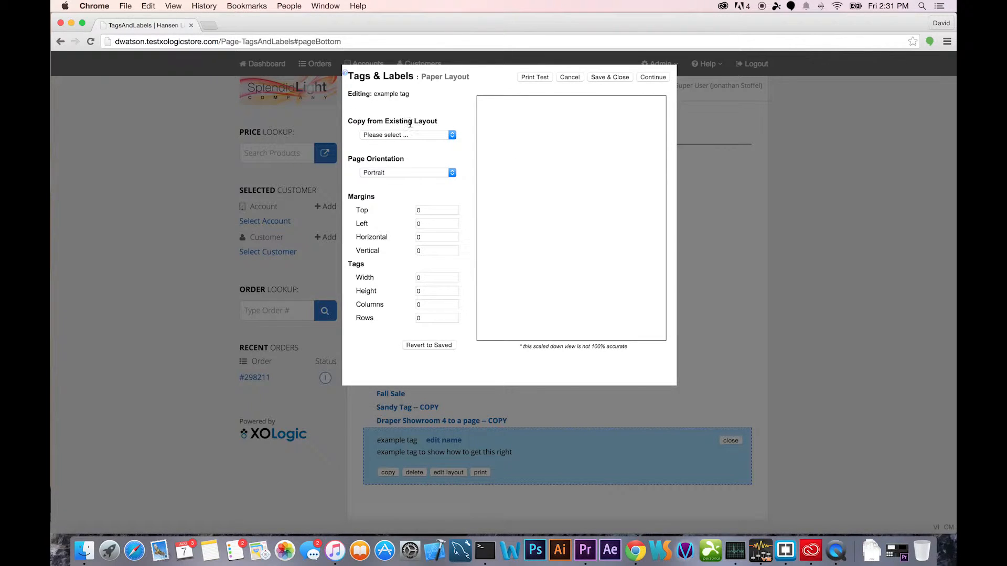
pyautogui.click(347, 76)
pyautogui.scroll(-5, 415, 131)
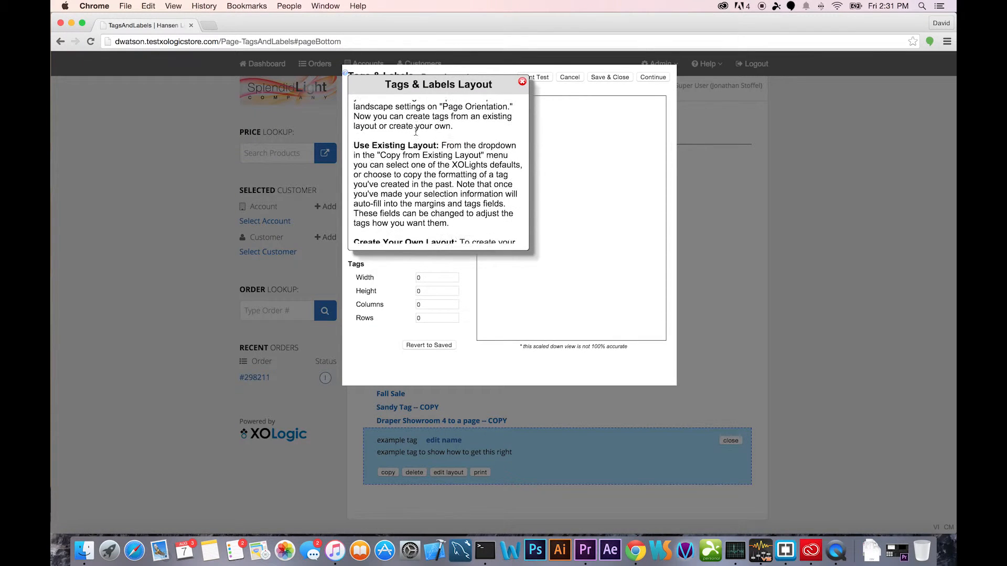
pyautogui.scroll(-8, 416, 132)
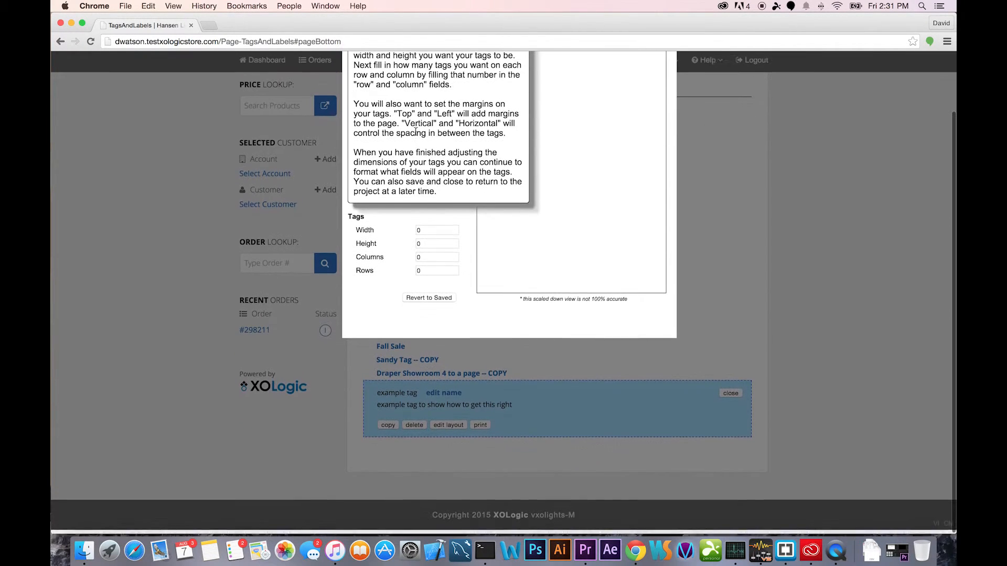
pyautogui.scroll(10, 416, 131)
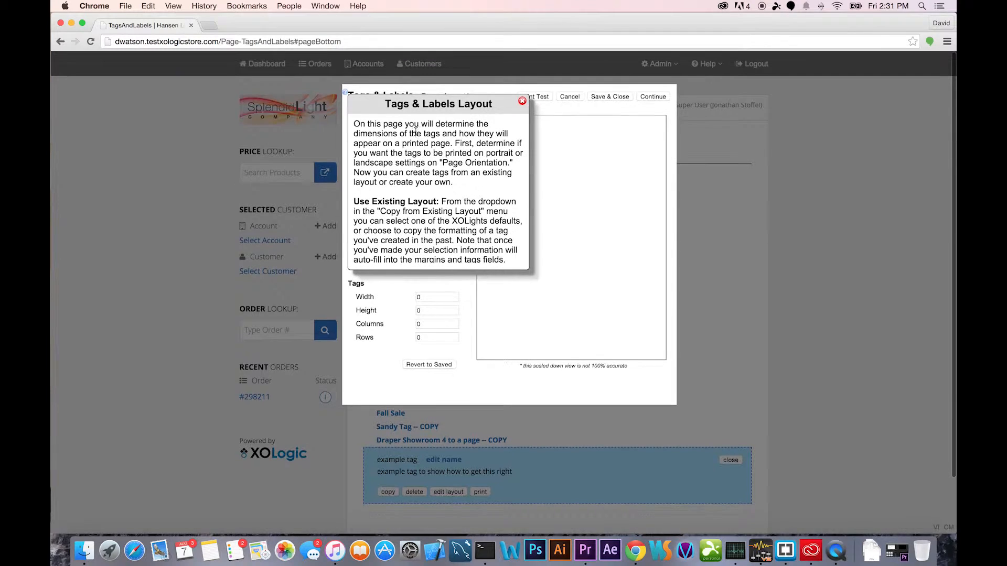
pyautogui.click(522, 101)
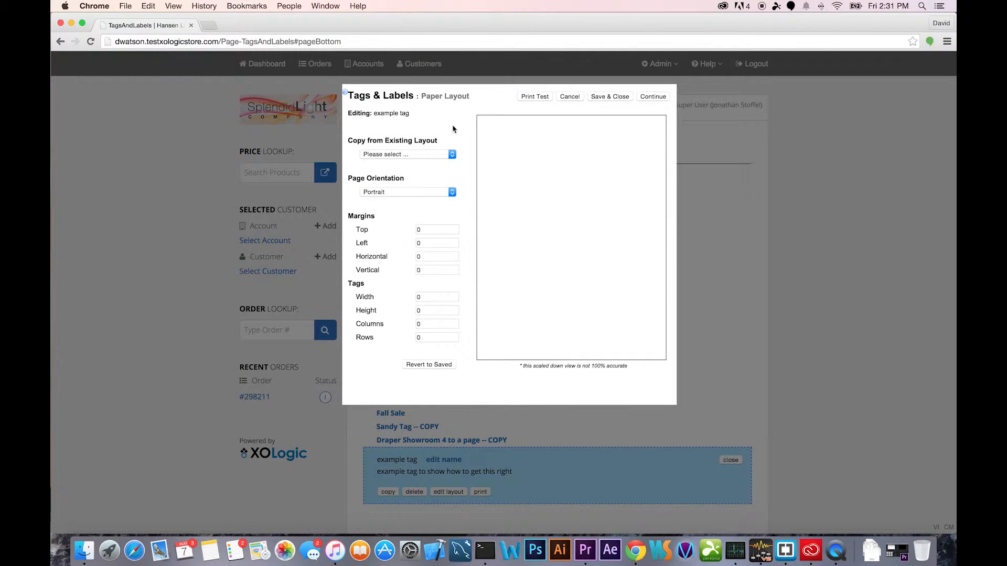
# Copy the XO Standard preset into the tag's paper layout, reviewing the other available presets
pyautogui.click(402, 155)
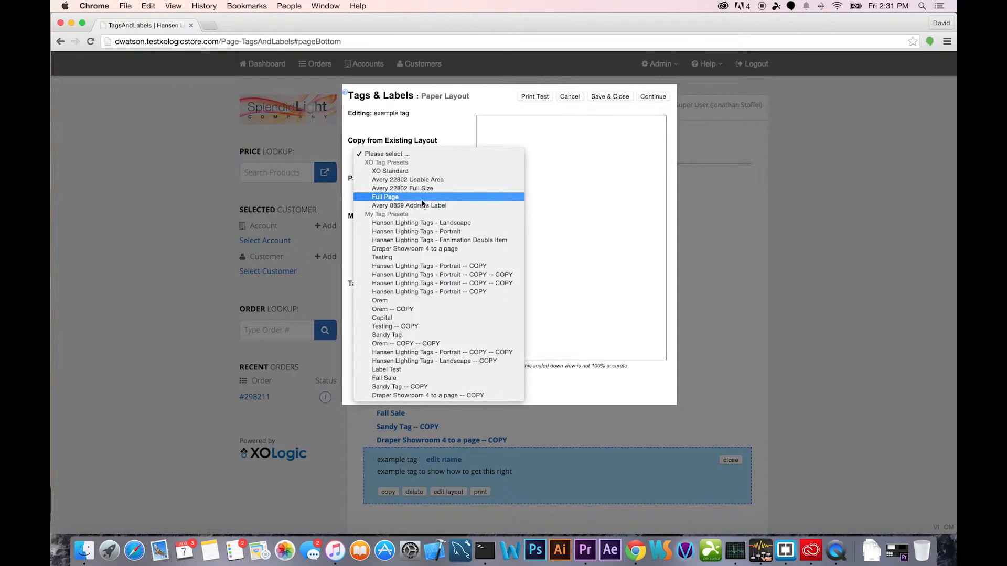
pyautogui.click(406, 171)
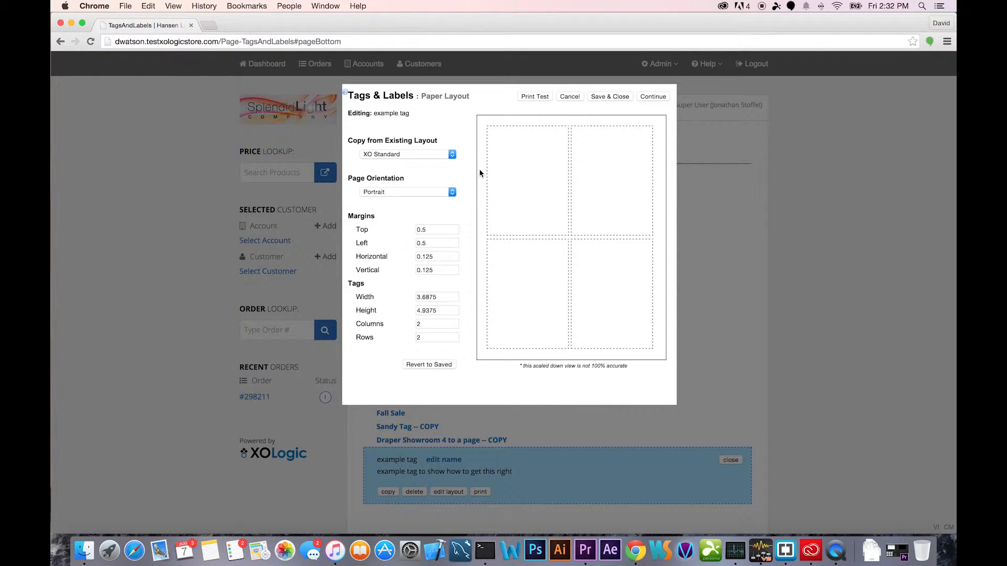
pyautogui.click(436, 156)
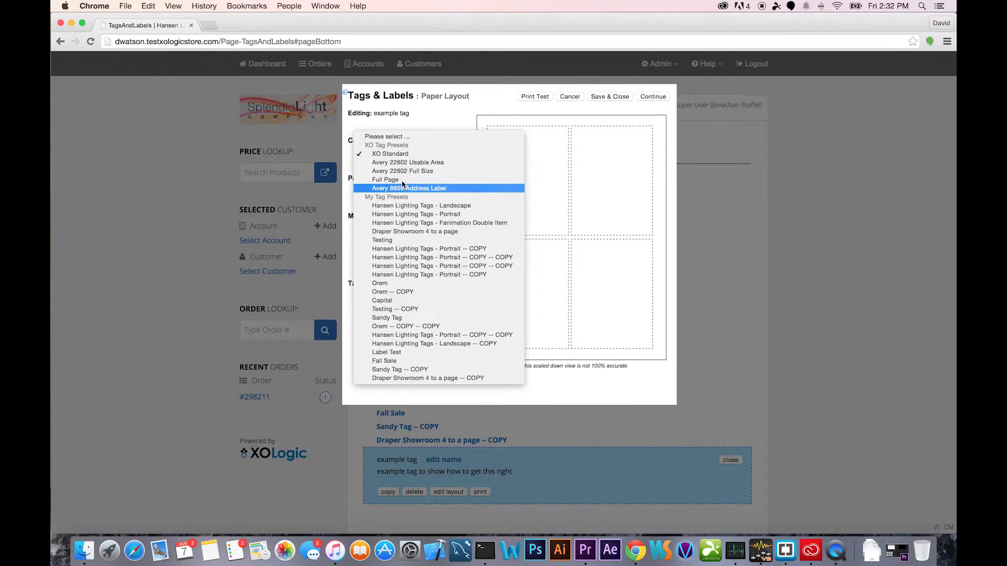
pyautogui.click(402, 155)
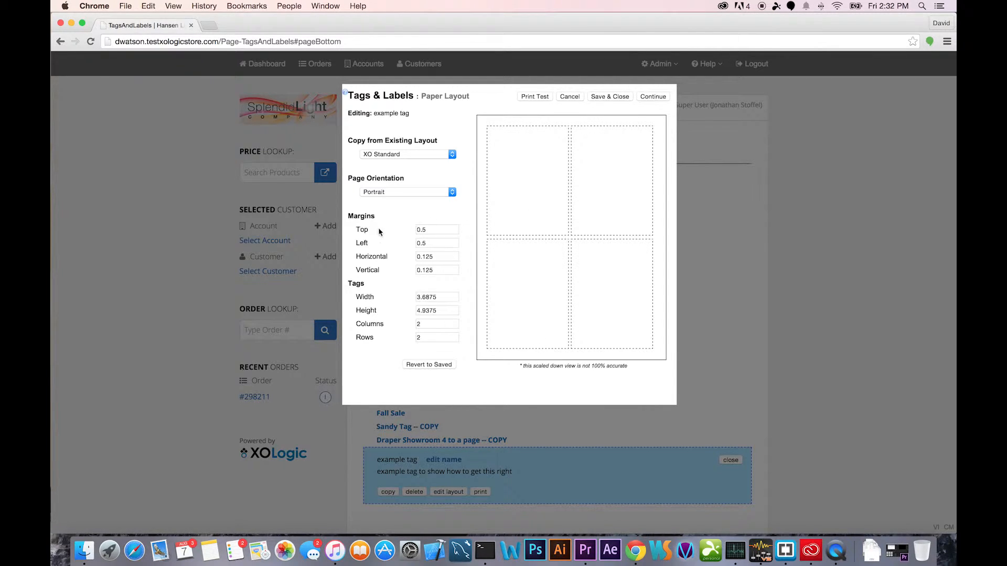
# Try the layout with the top and left margins at 0, and set both back to 0.5
pyautogui.click(428, 229)
pyautogui.press('BackSpace')
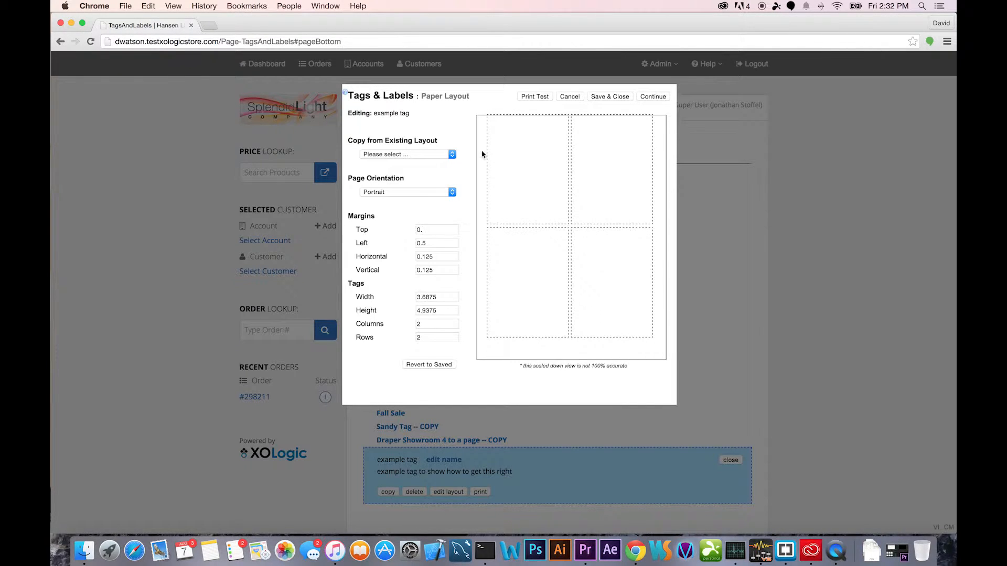
pyautogui.press('BackSpace')
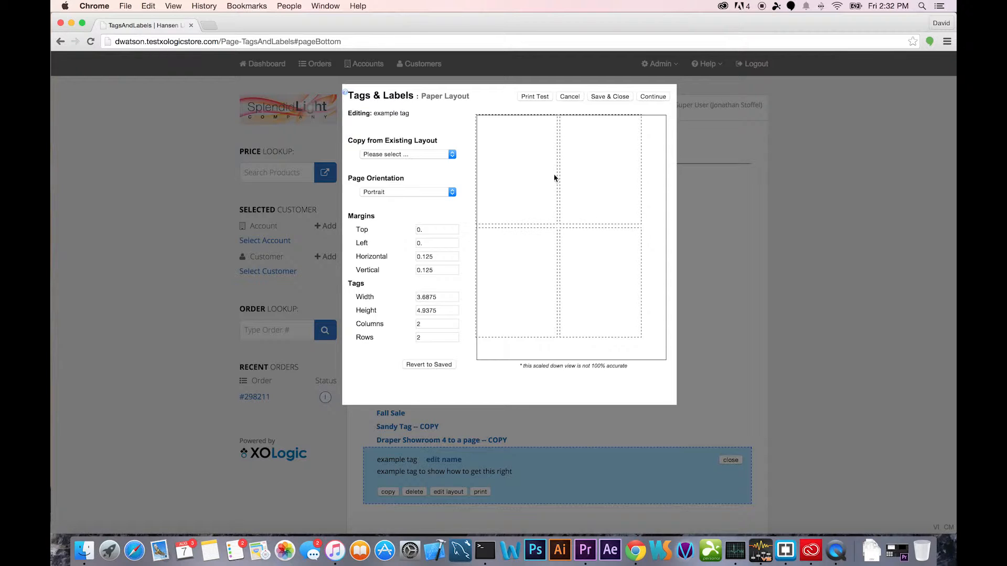
pyautogui.write('5')
pyautogui.click(429, 241)
pyautogui.write('0.5')
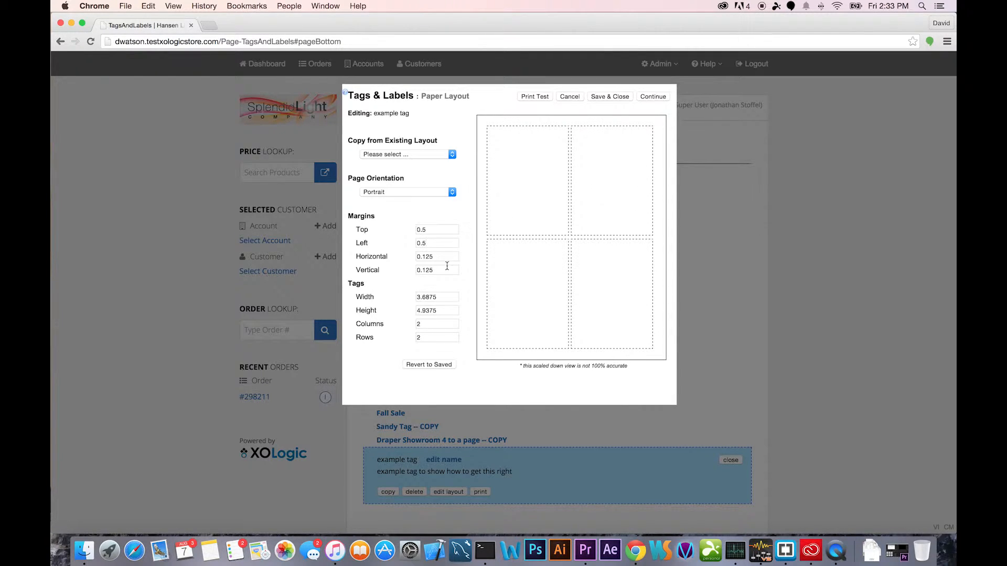
# Set the tag width and height to 1
pyautogui.moveTo(435, 297); pyautogui.dragTo(414, 298)
pyautogui.write('1')
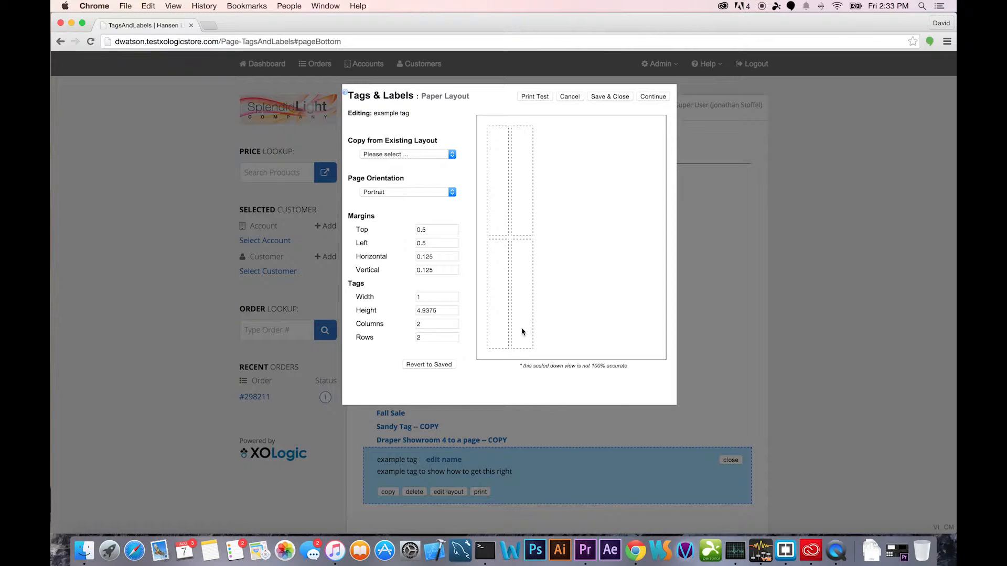
pyautogui.press('BackSpace')
pyautogui.press('BackSpace')
pyautogui.press('BackSpace')
pyautogui.press('BackSpace')
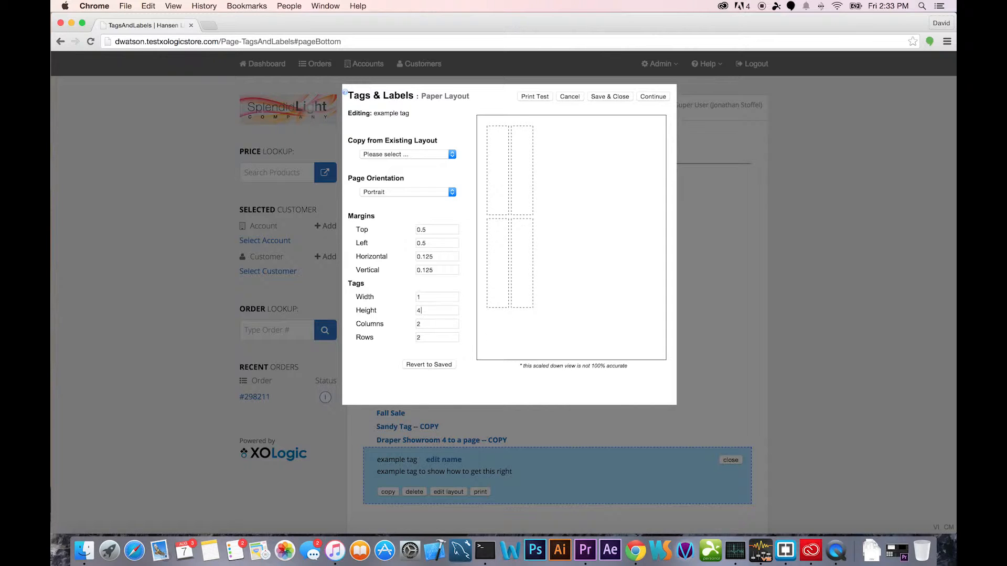
pyautogui.write('1')
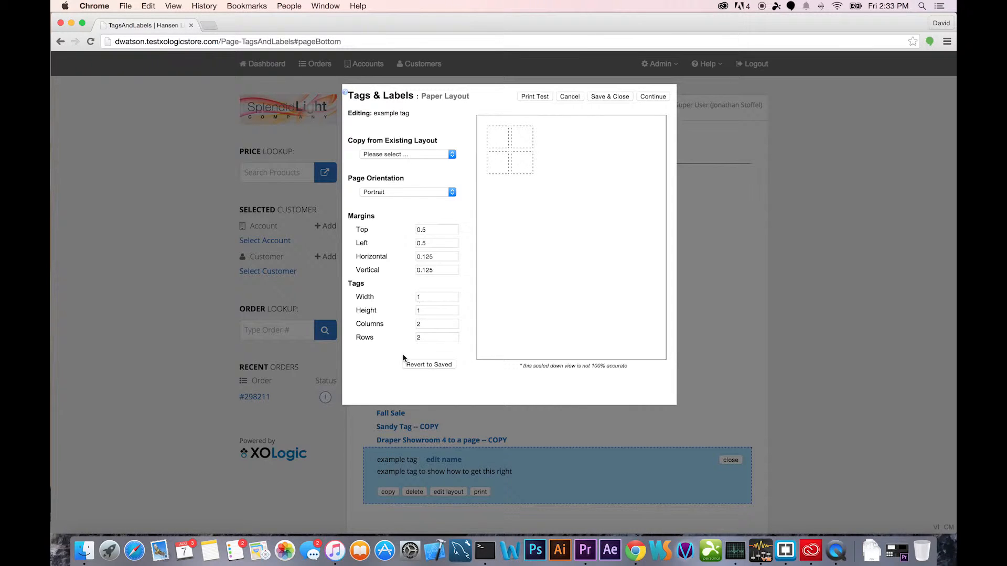
# Revert the layout to its saved settings and reapply the XO Standard preset
pyautogui.click(410, 364)
pyautogui.click(428, 157)
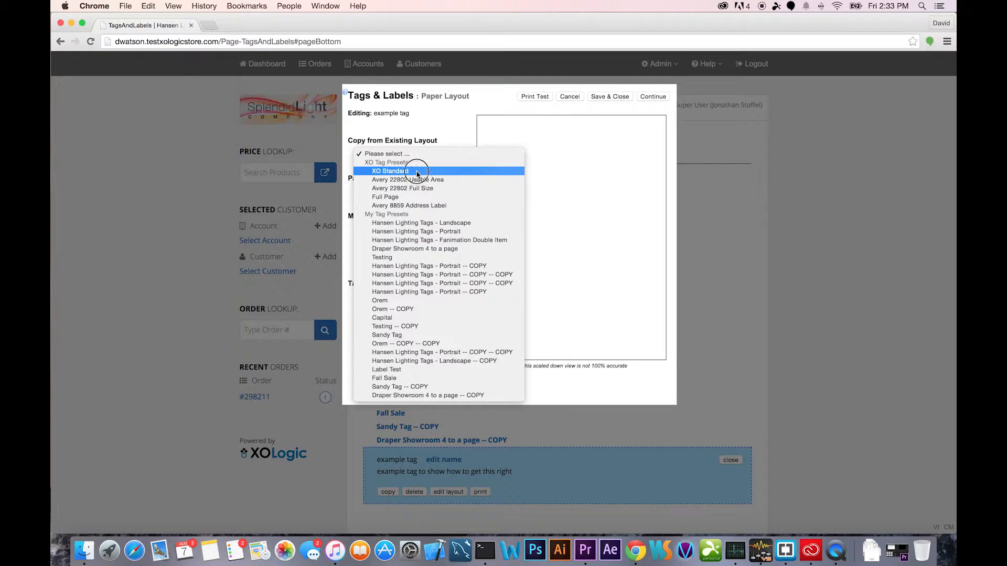
pyautogui.click(418, 173)
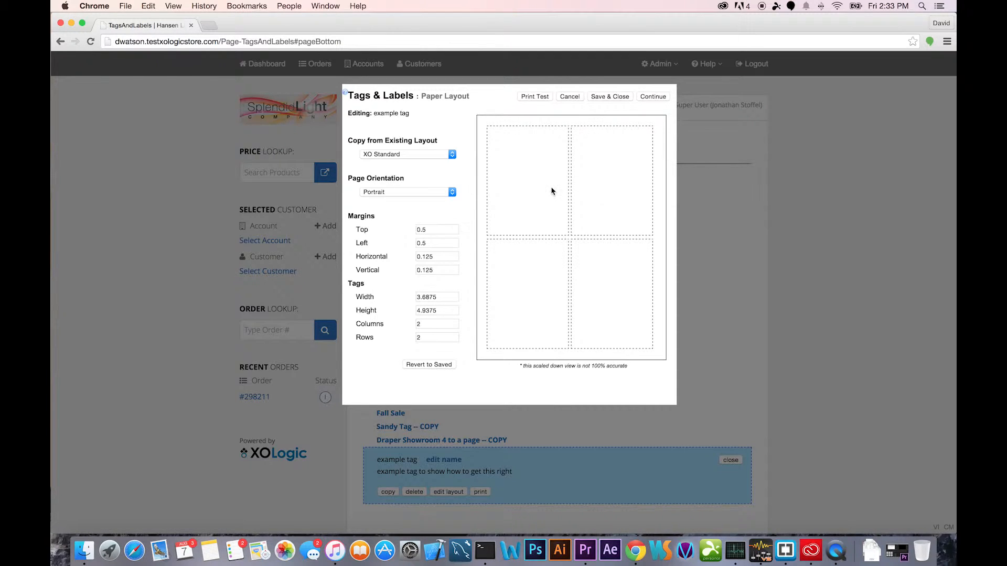
# Set the tag width and height to 2.5
pyautogui.click(433, 297)
pyautogui.write('2.5')
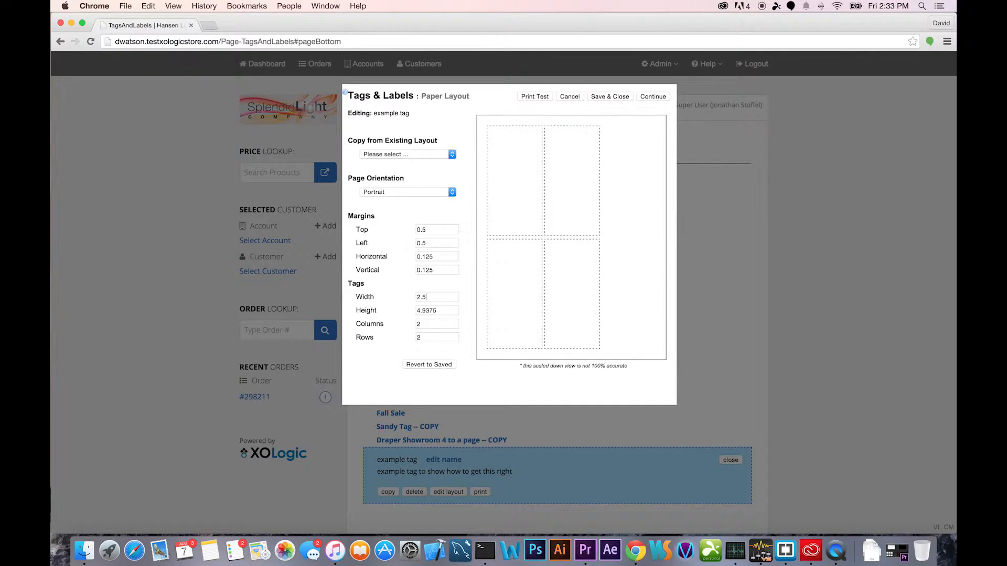
pyautogui.click(439, 310)
pyautogui.write('2.5')
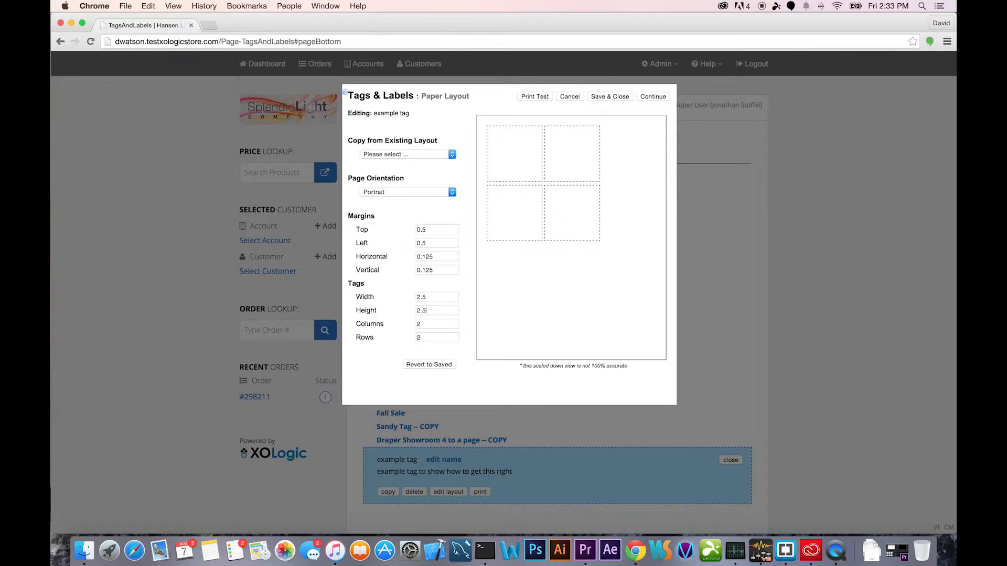
# Set the tag grid to 3 columns and 3 rows
pyautogui.click(419, 325)
pyautogui.press('BackSpace')
pyautogui.write('3')
pyautogui.doubleClick(431, 340)
pyautogui.write('3')
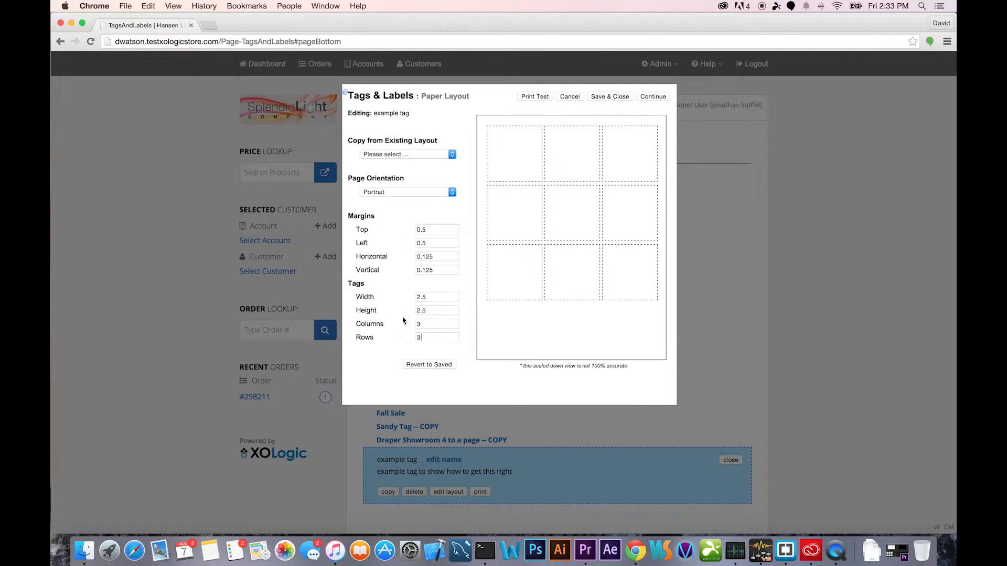
# Set the top margin to 0.2 and the number of tag rows to 4
pyautogui.click(435, 229)
pyautogui.press('BackSpace')
pyautogui.write('2')
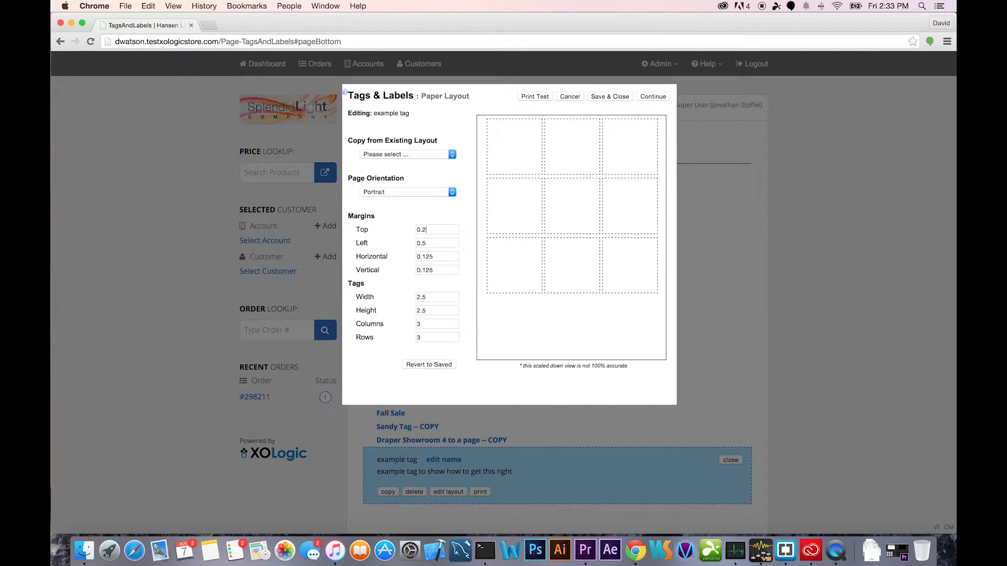
pyautogui.click(424, 339)
pyautogui.press('BackSpace')
pyautogui.write('4')
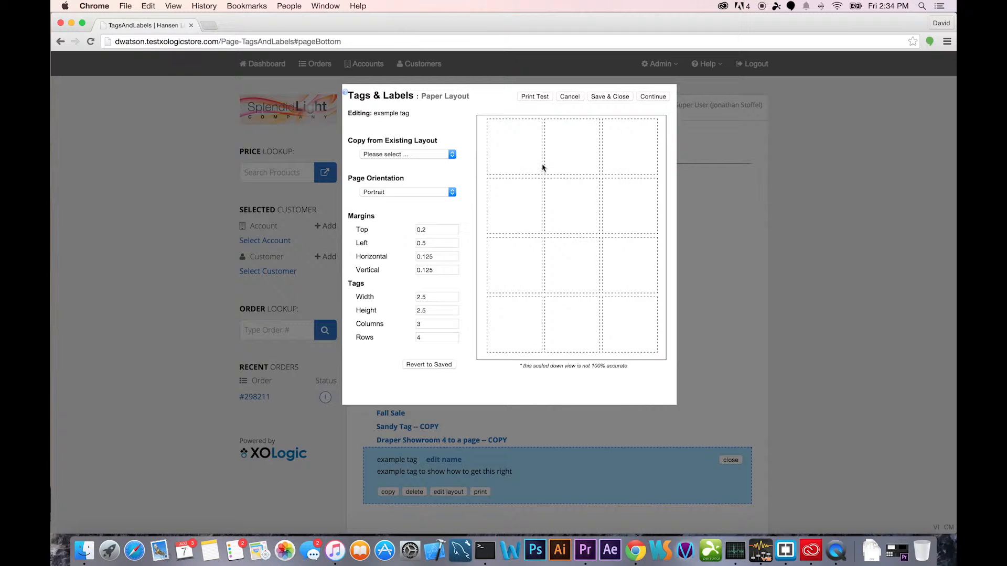
# Apply the XO Standard preset to the example tag's paper layout, and save and close it
pyautogui.click(452, 154)
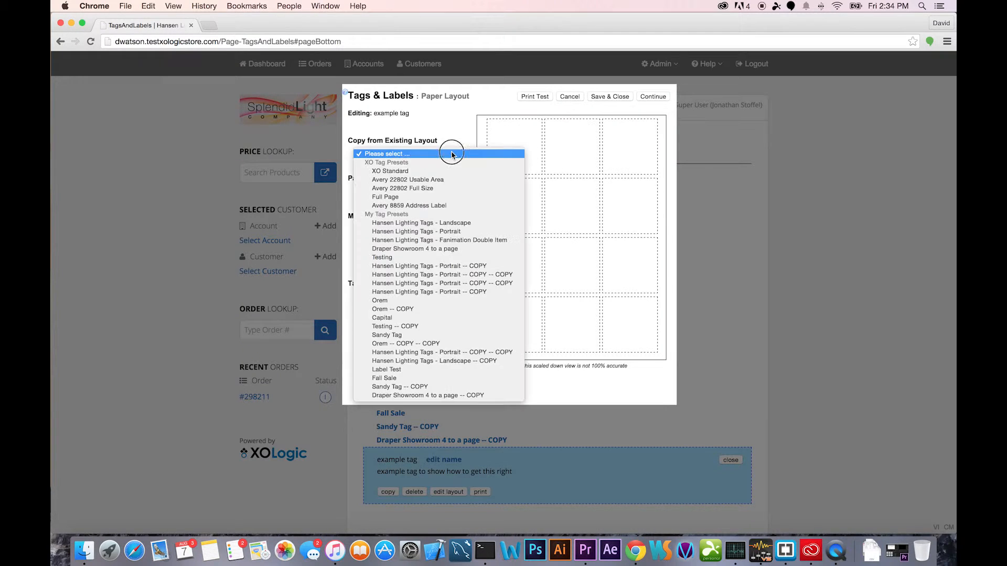
pyautogui.click(438, 171)
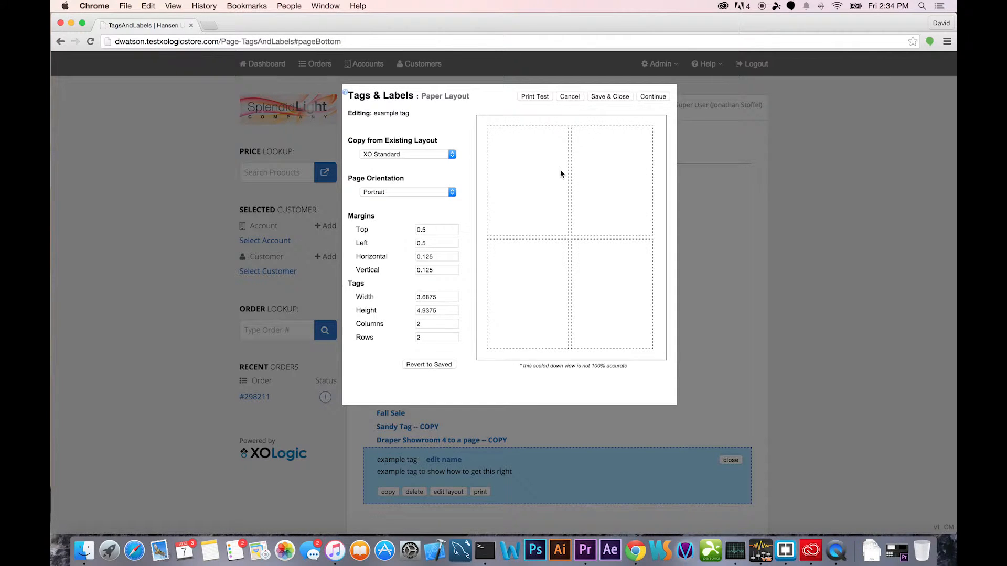
pyautogui.click(615, 98)
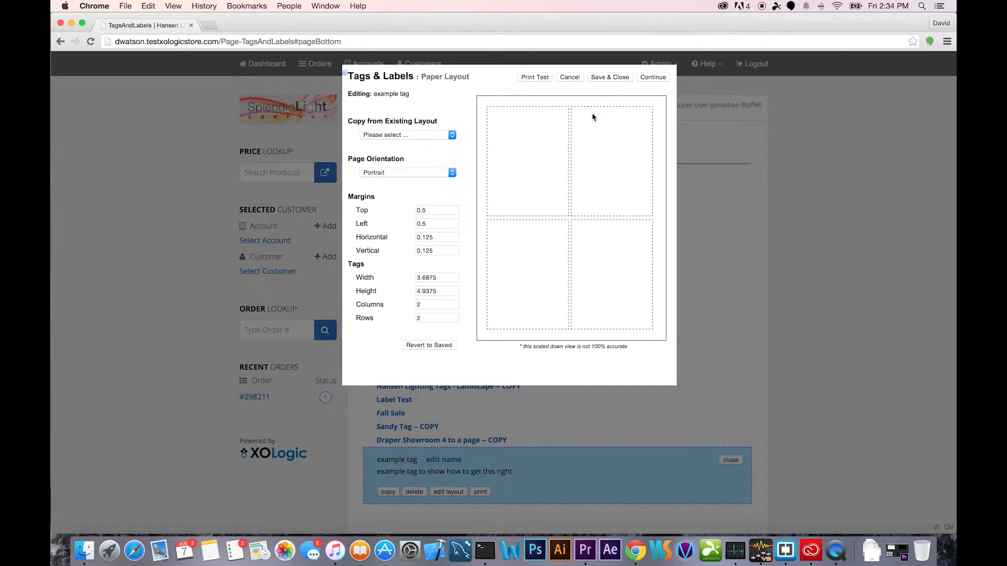
# Continue from the paper layout to the tag layout and set its scaling to 100 %
pyautogui.click(648, 79)
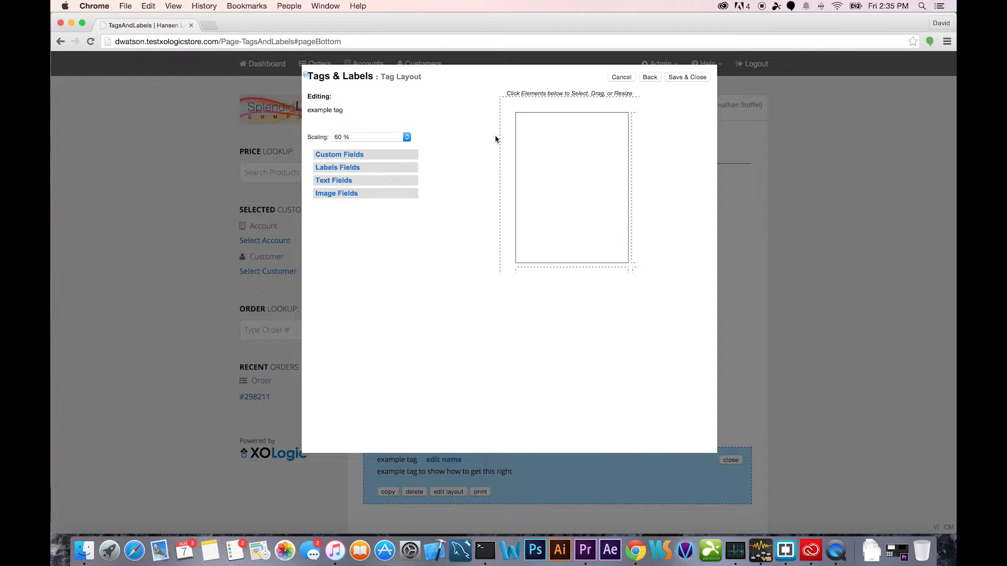
pyautogui.click(407, 137)
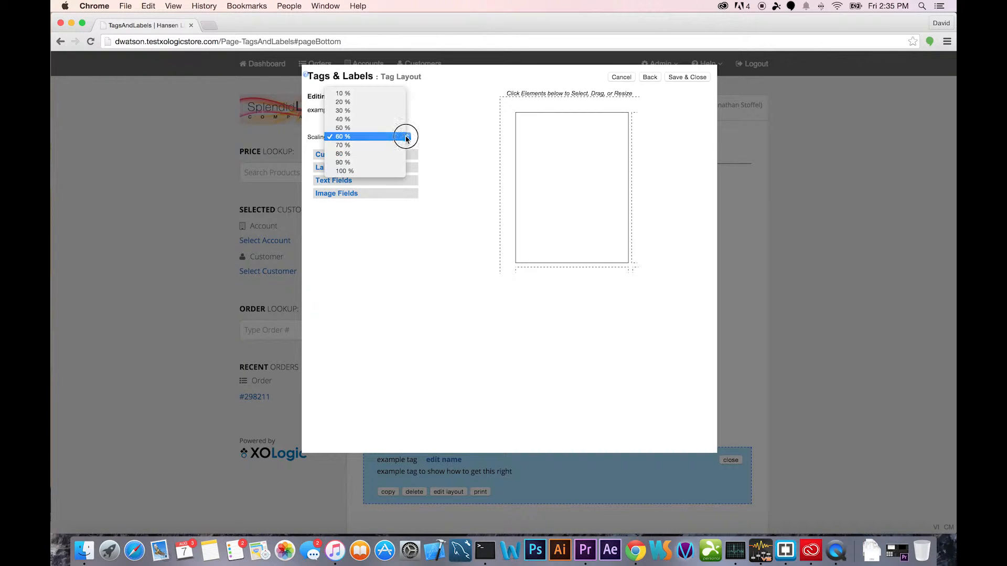
pyautogui.click(383, 167)
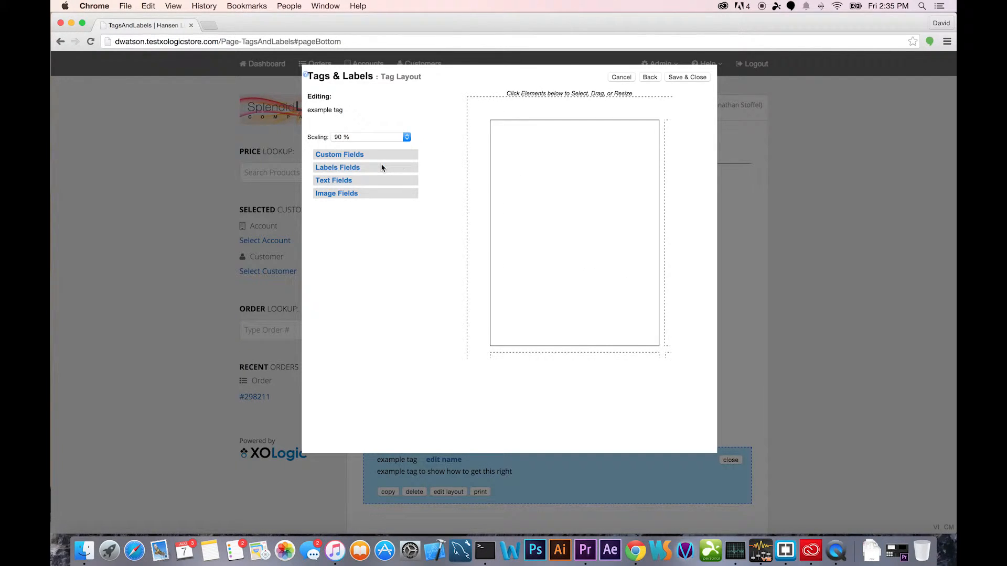
pyautogui.click(407, 138)
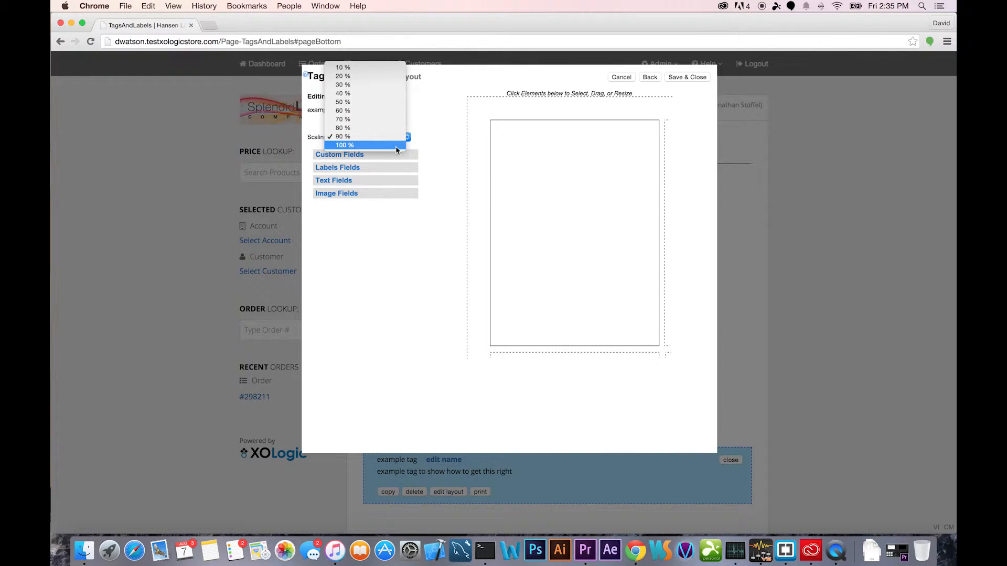
pyautogui.click(396, 147)
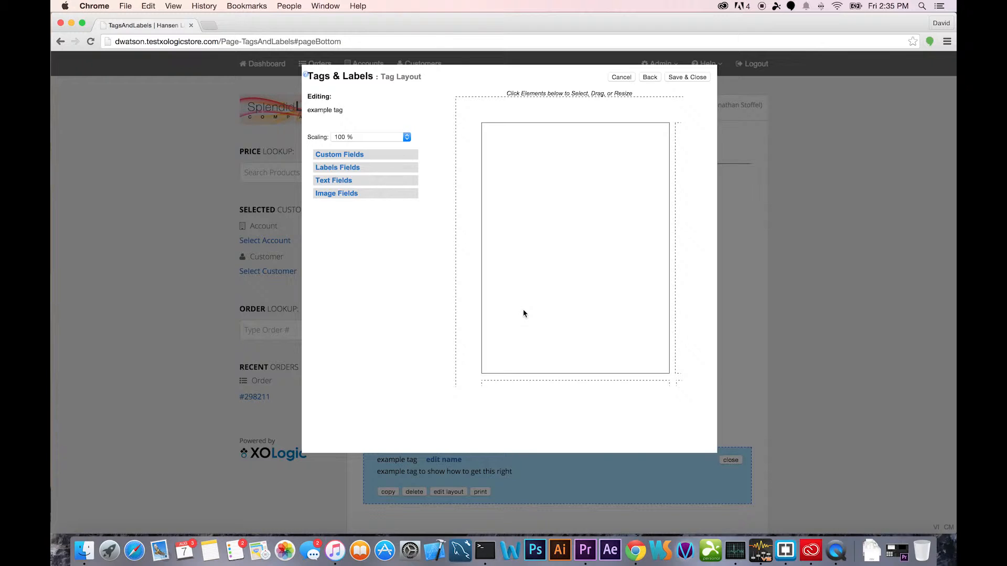
# Add the Item Image to the tag's upper left corner, about 178 px square at about X 6 px, Y 4 px
pyautogui.click(344, 195)
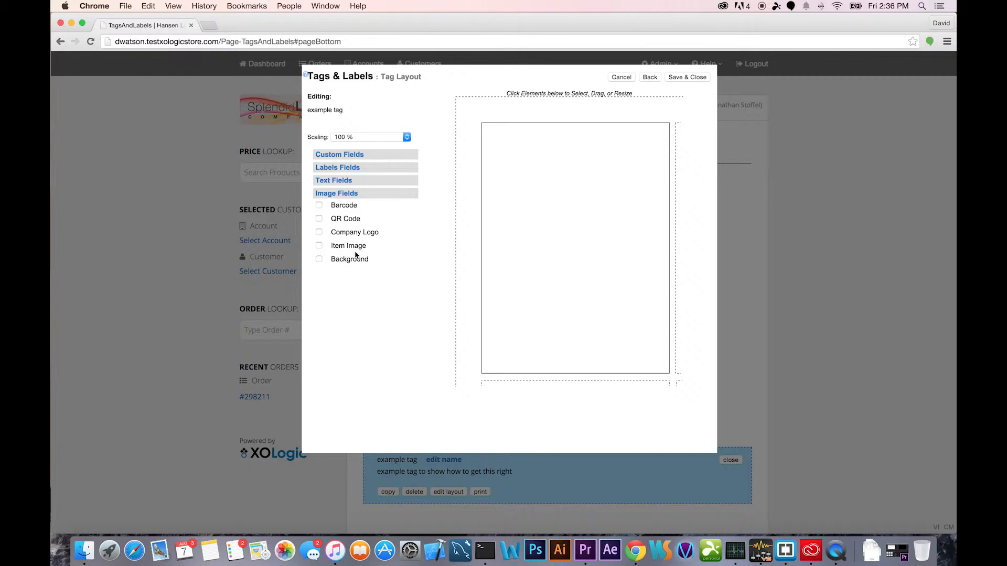
pyautogui.click(319, 245)
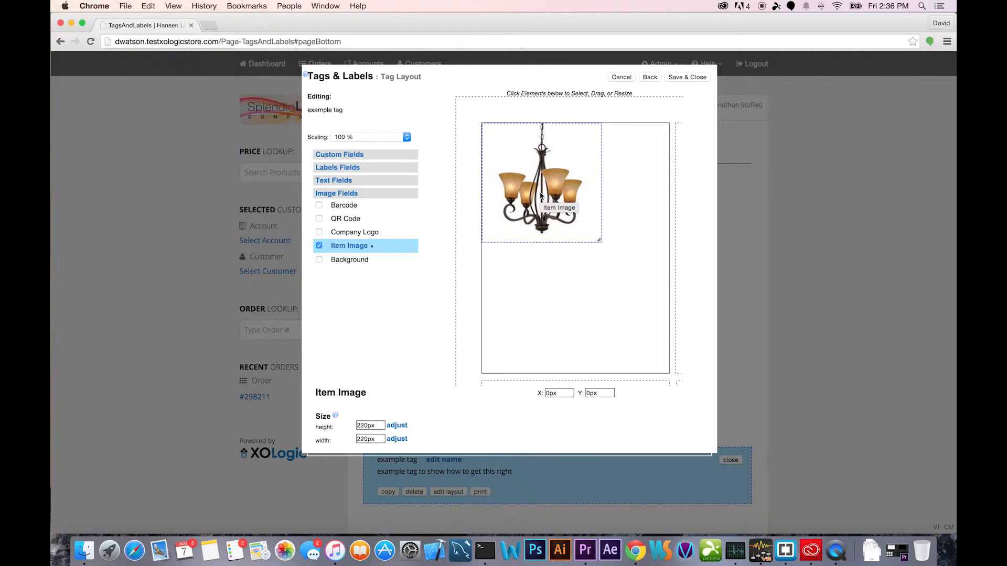
pyautogui.moveTo(540, 195)
pyautogui.mouseDown()
pyautogui.moveTo(557, 251)
pyautogui.moveTo(594, 186)
pyautogui.moveTo(553, 222)
pyautogui.moveTo(540, 341)
pyautogui.moveTo(524, 326)
pyautogui.moveTo(475, 321)
pyautogui.moveTo(516, 251)
pyautogui.moveTo(468, 220)
pyautogui.moveTo(548, 138)
pyautogui.moveTo(512, 142)
pyautogui.moveTo(506, 112)
pyautogui.moveTo(480, 96)
pyautogui.moveTo(503, 152)
pyautogui.moveTo(563, 201)
pyautogui.moveTo(549, 208)
pyautogui.mouseUp()
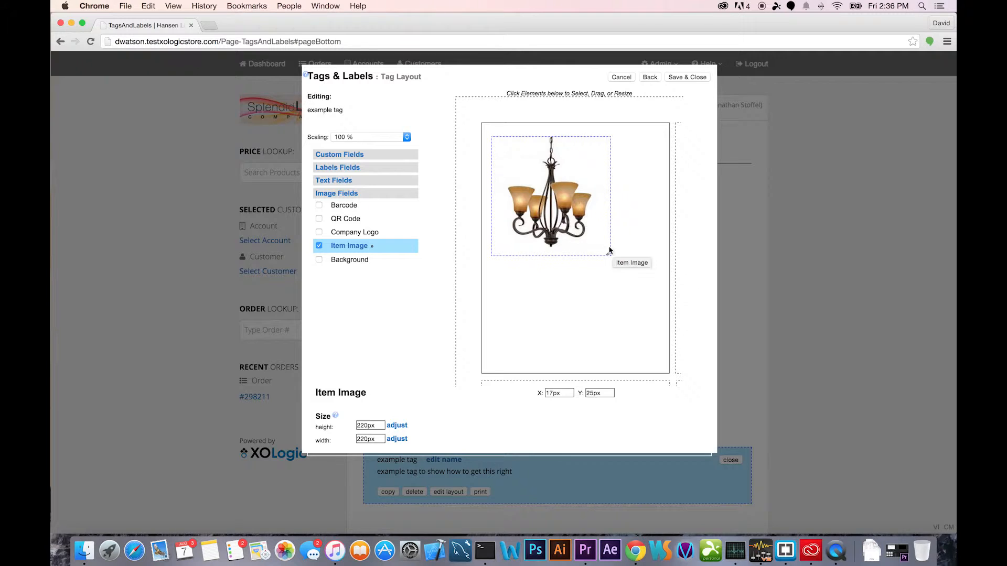
pyautogui.moveTo(610, 254)
pyautogui.mouseDown()
pyautogui.moveTo(547, 192)
pyautogui.moveTo(671, 301)
pyautogui.moveTo(649, 296)
pyautogui.moveTo(616, 262)
pyautogui.mouseUp()
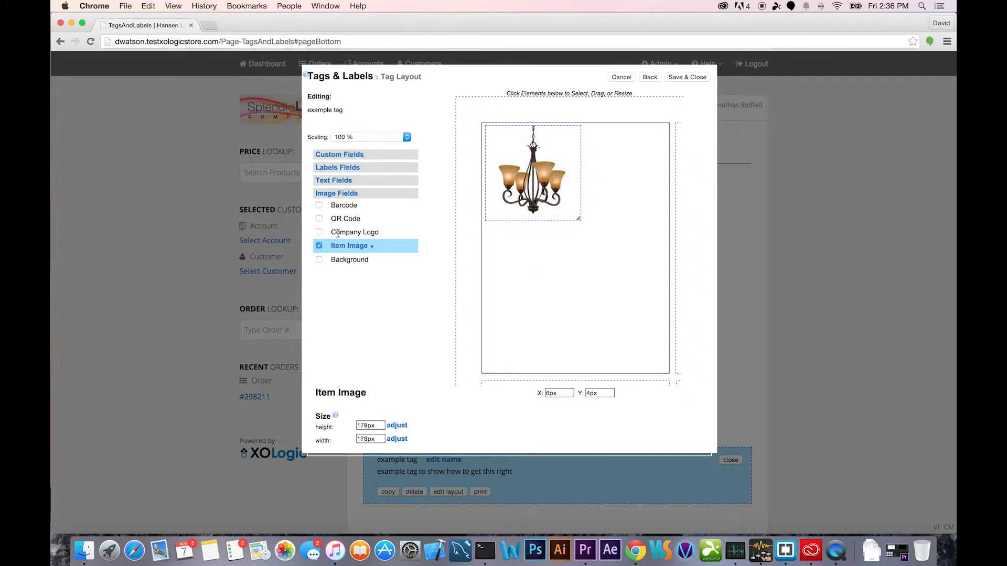
# Add the Company Logo field beside the item image and browse the Photos library for a logo file, without choosing one
pyautogui.click(320, 233)
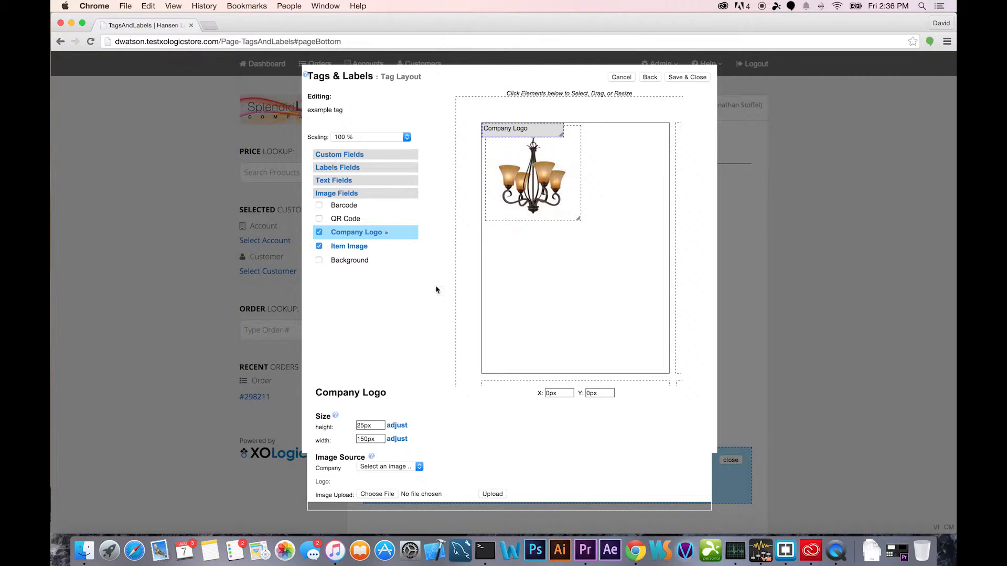
pyautogui.moveTo(508, 130); pyautogui.dragTo(615, 136)
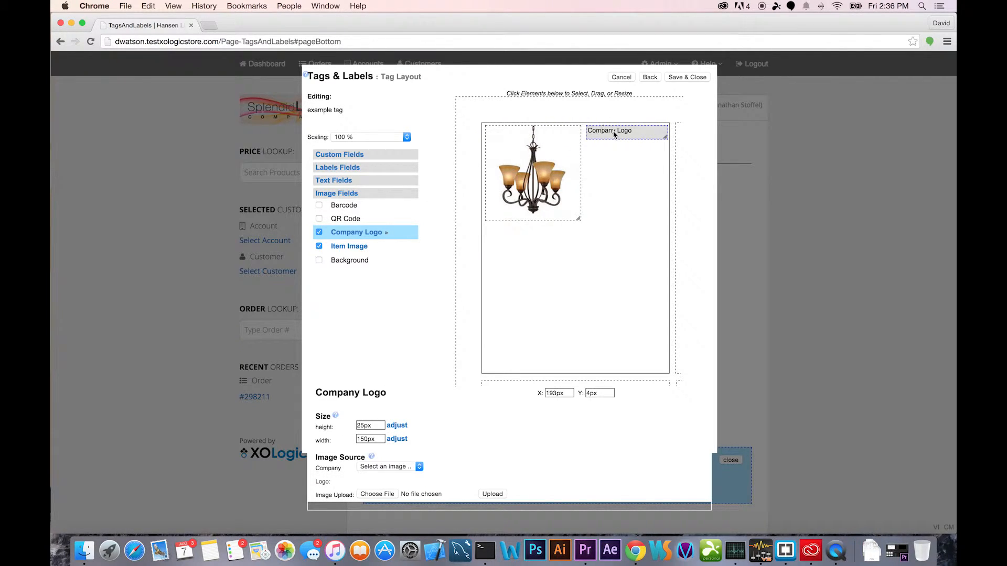
pyautogui.click(374, 498)
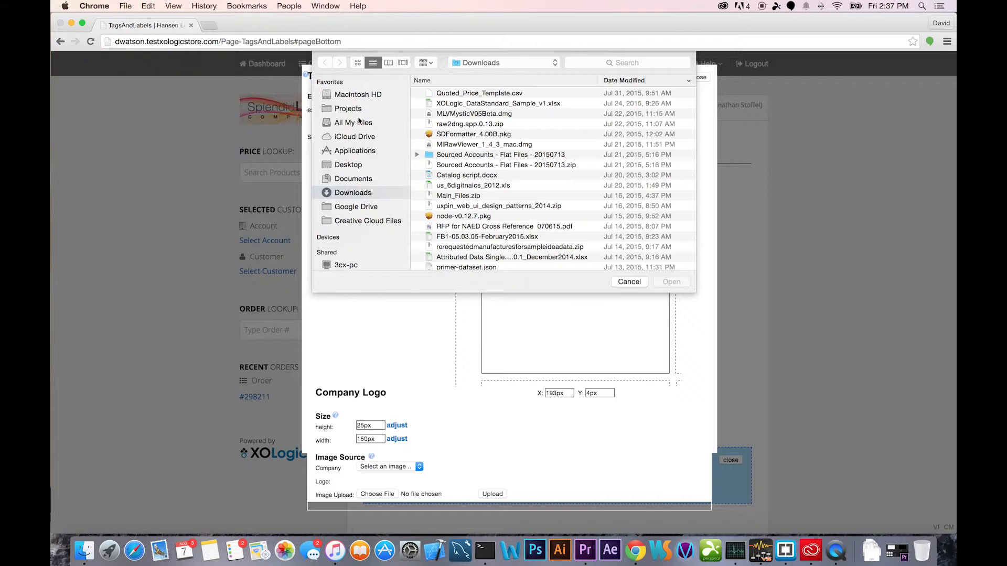
pyautogui.scroll(-5, 336, 194)
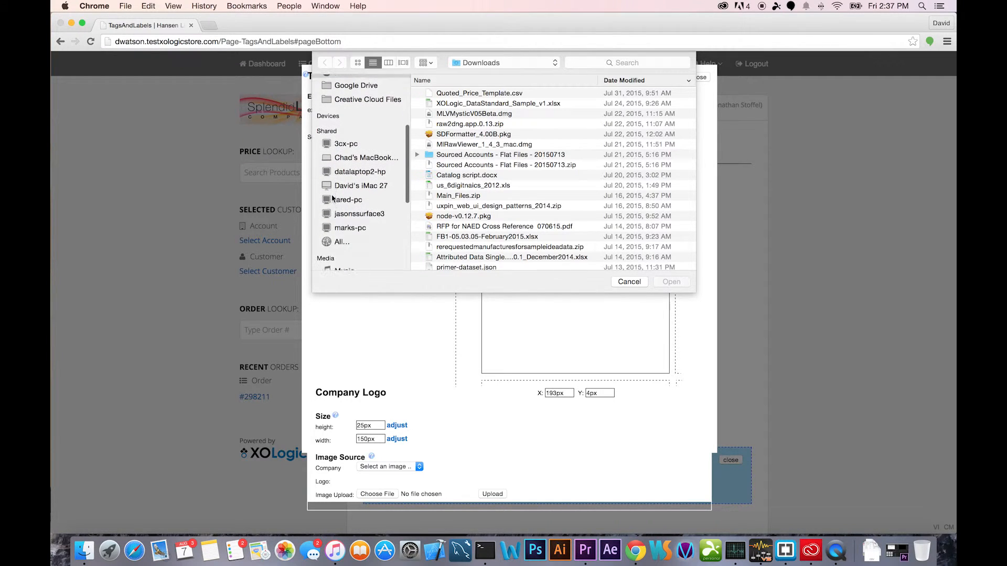
pyautogui.scroll(-4, 332, 197)
pyautogui.click(346, 173)
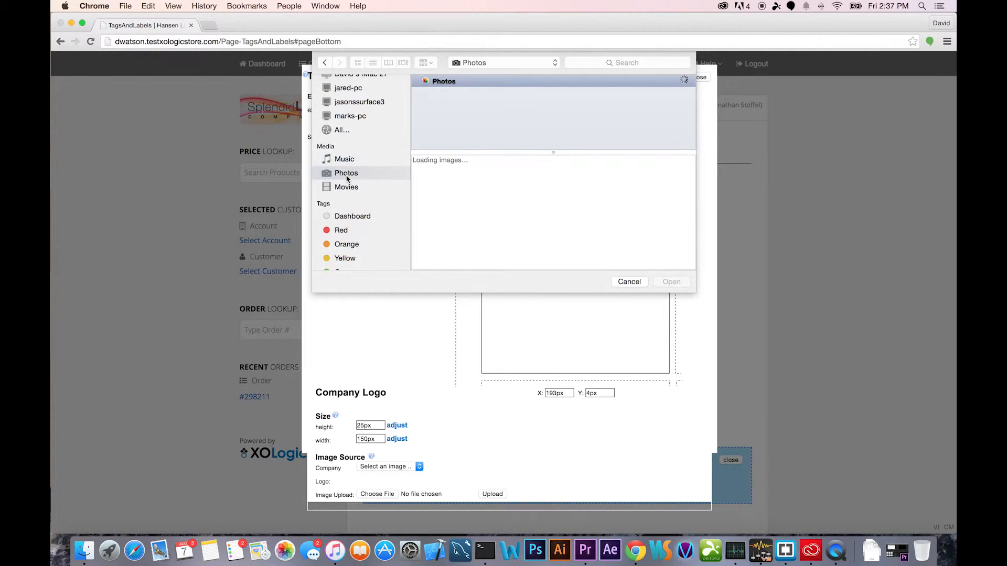
pyautogui.scroll(-15, 543, 201)
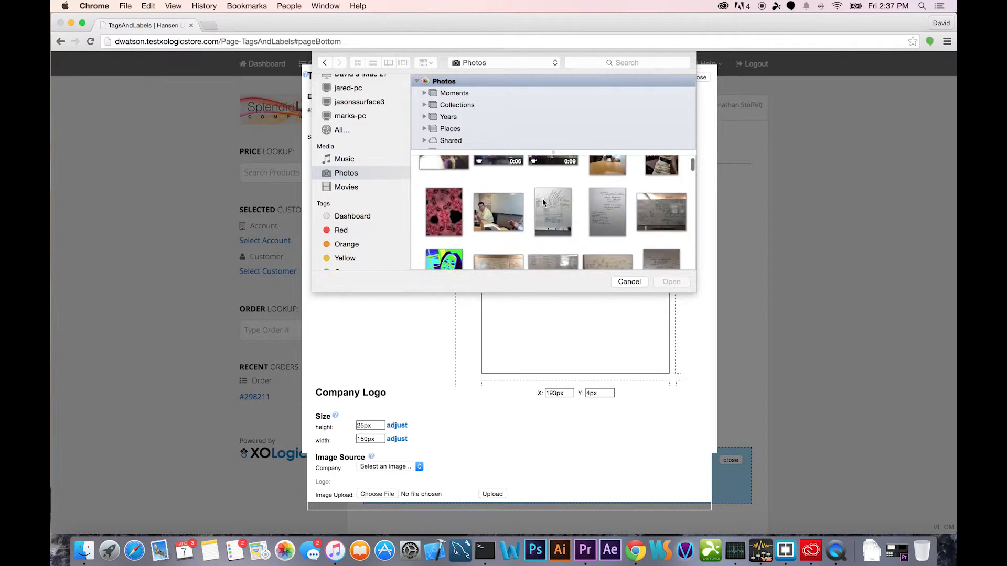
pyautogui.scroll(-15, 542, 202)
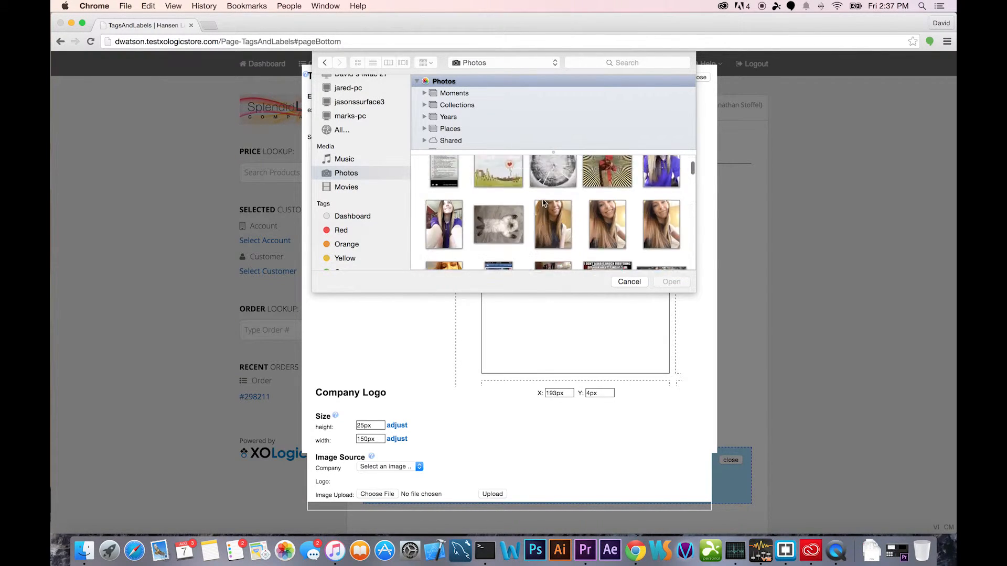
pyautogui.scroll(-6, 542, 202)
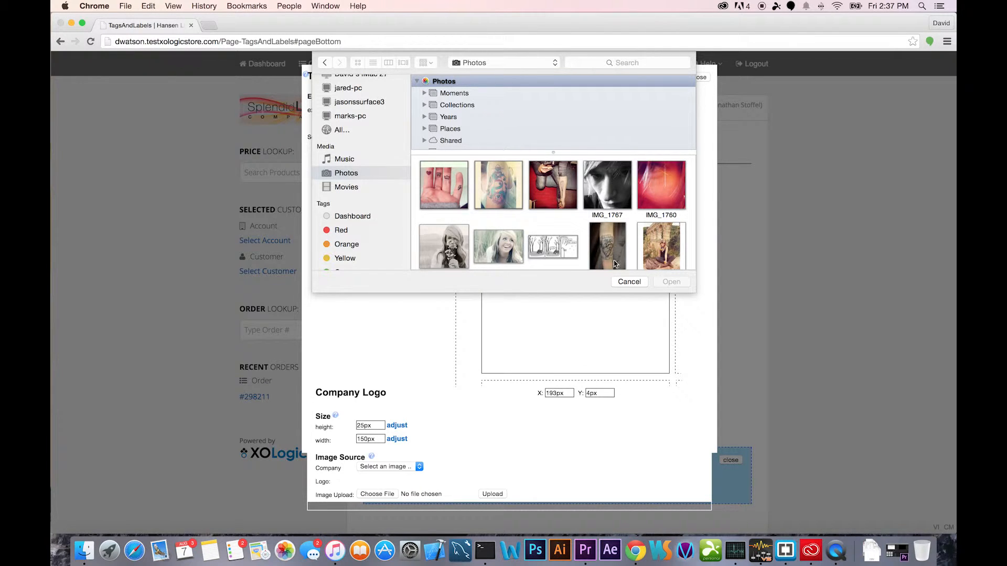
pyautogui.click(633, 283)
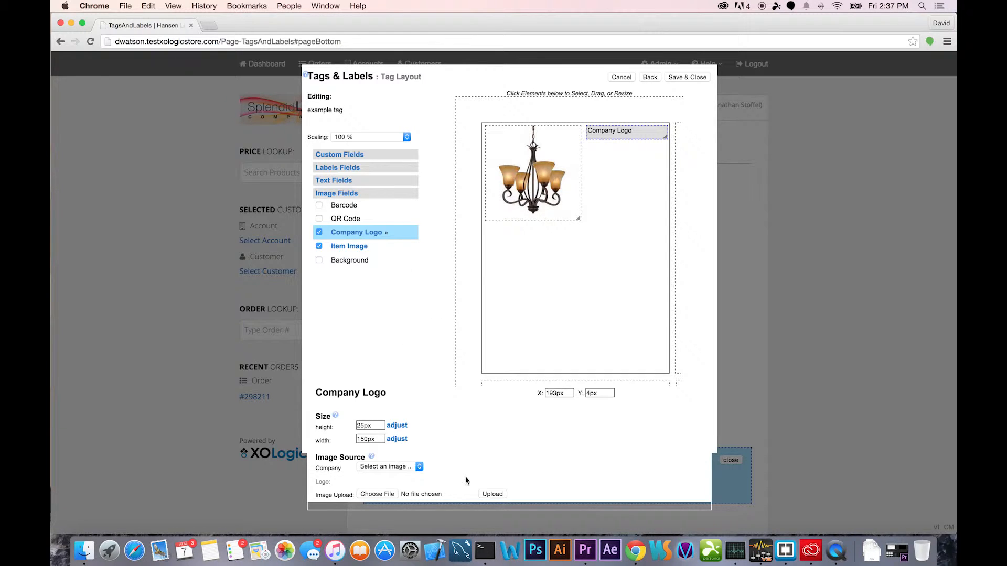
# Check the list of existing company logo images and remove the Company Logo field from the tag
pyautogui.click(389, 467)
pyautogui.click(480, 457)
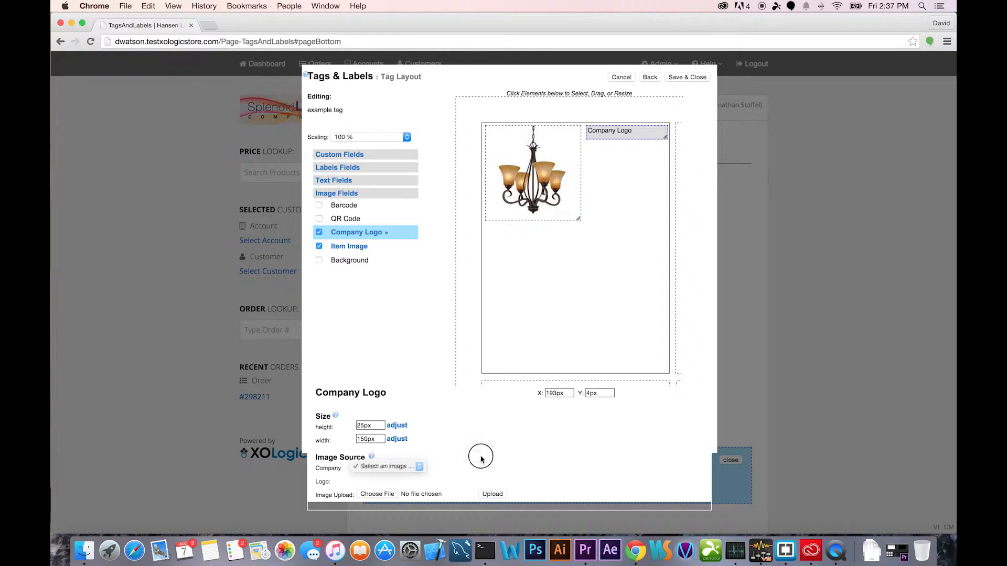
pyautogui.click(390, 471)
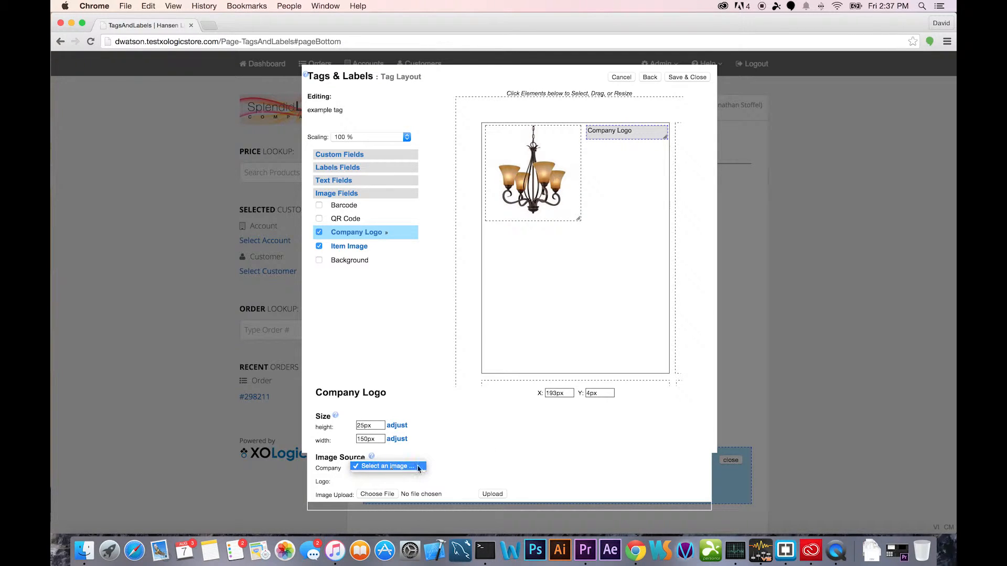
pyautogui.click(494, 458)
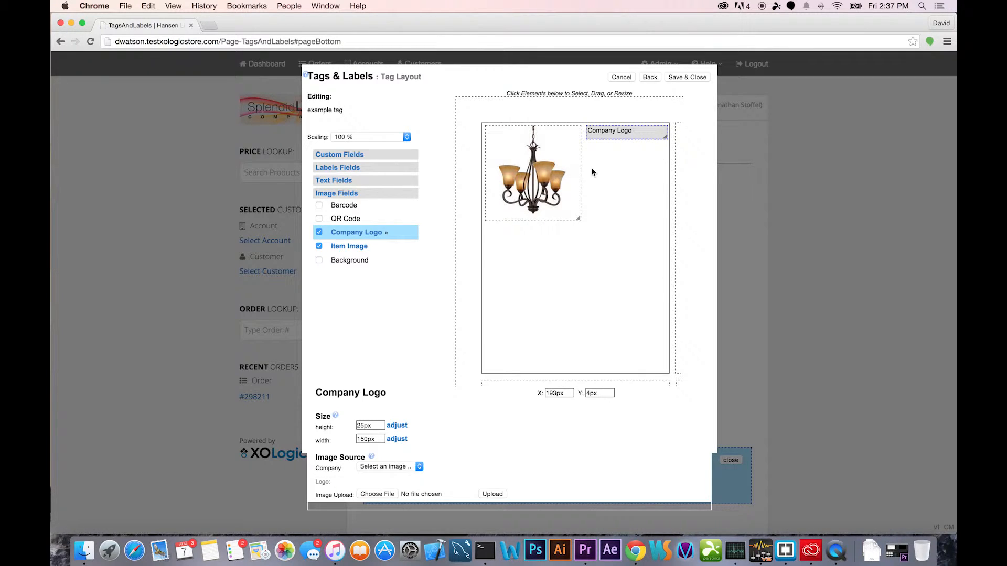
pyautogui.click(350, 233)
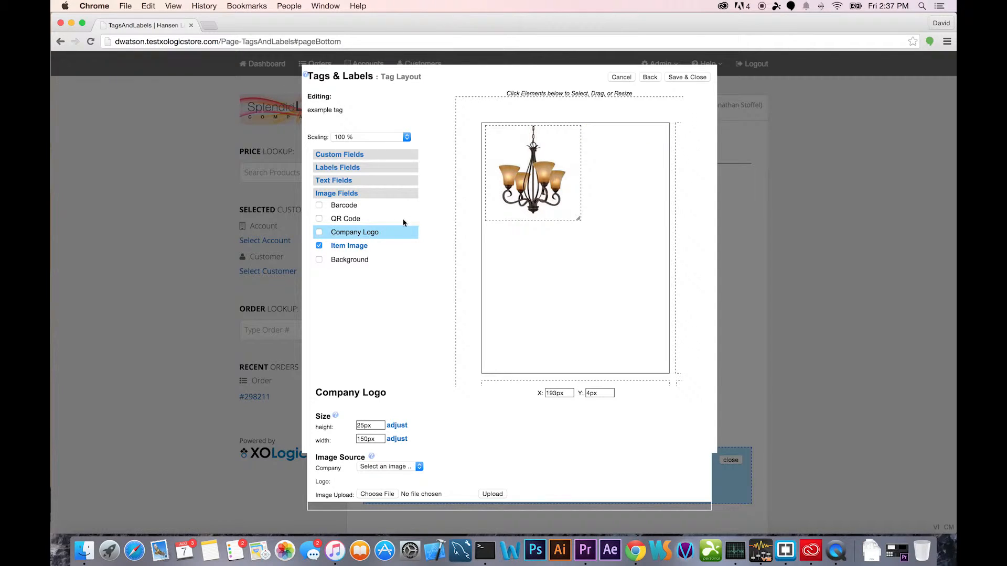
# Add a QR Code to the tag's lower left corner, about 88 px square at about X 6 px, Y 372 px
pyautogui.click(320, 219)
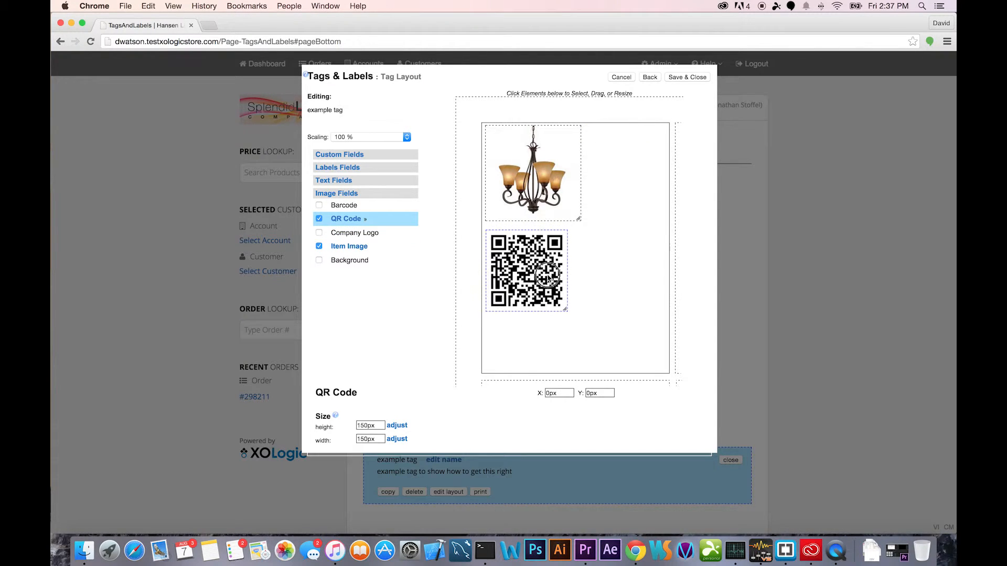
pyautogui.moveTo(548, 275); pyautogui.dragTo(545, 339)
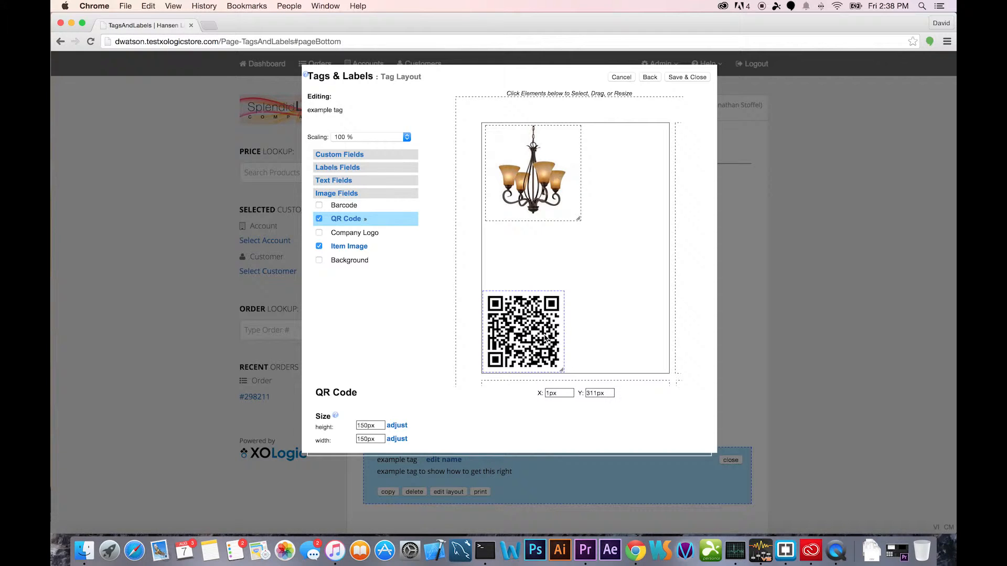
pyautogui.moveTo(545, 338); pyautogui.dragTo(548, 337)
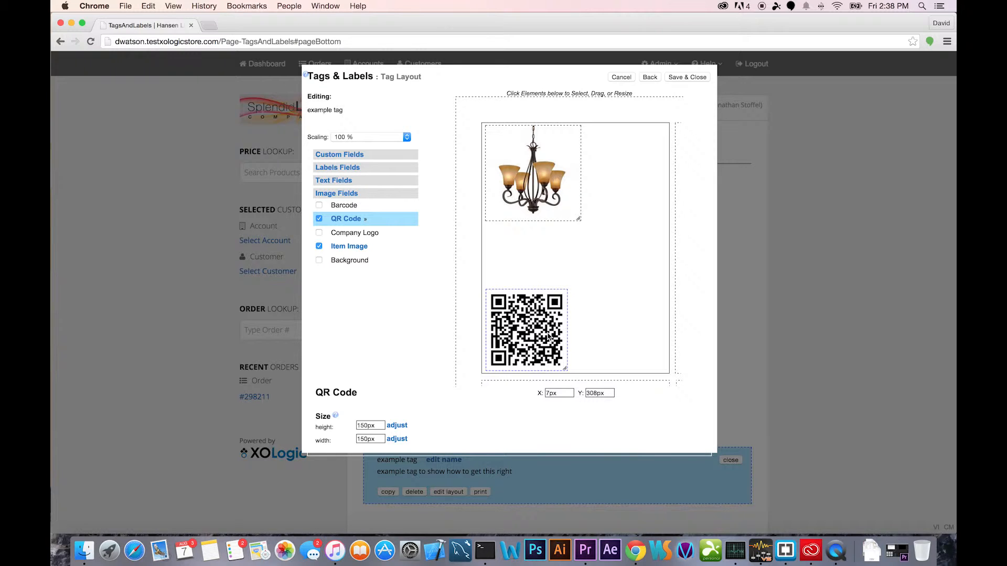
pyautogui.click(563, 368)
pyautogui.moveTo(564, 368); pyautogui.dragTo(518, 357)
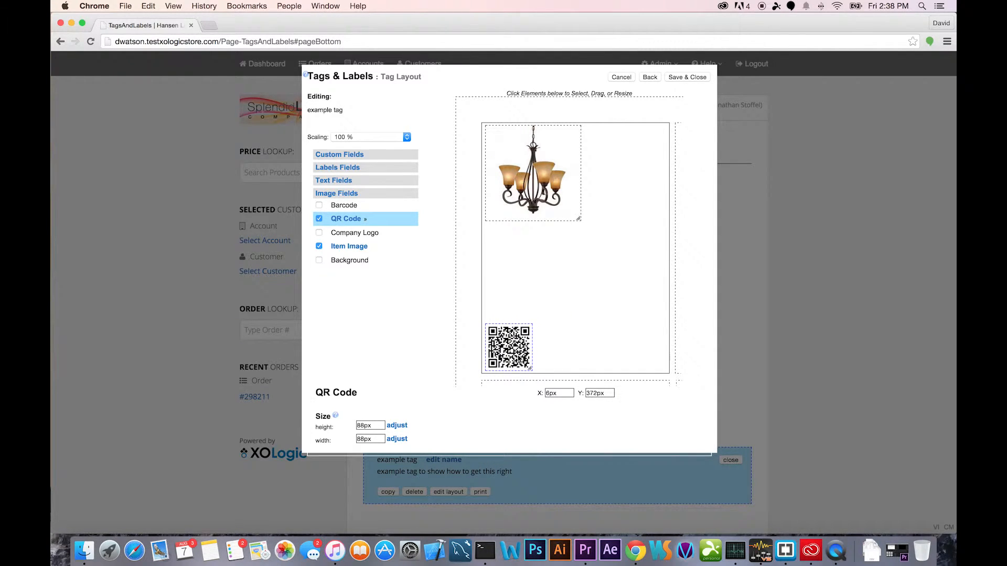
# Try a Barcode beside the QR code at about X 101 px, Y 383 px, and remove it from the tag
pyautogui.click(319, 205)
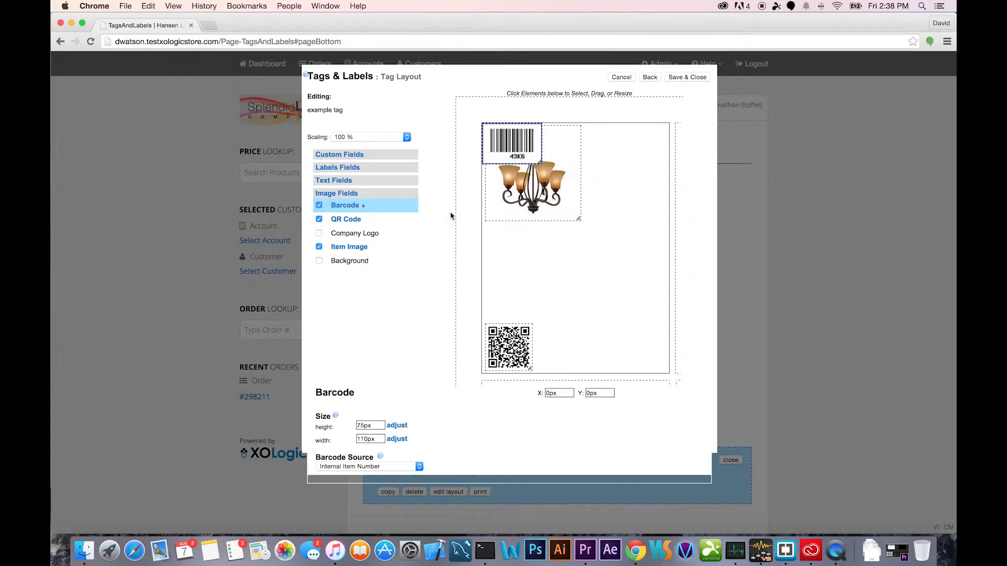
pyautogui.moveTo(524, 153); pyautogui.dragTo(575, 356)
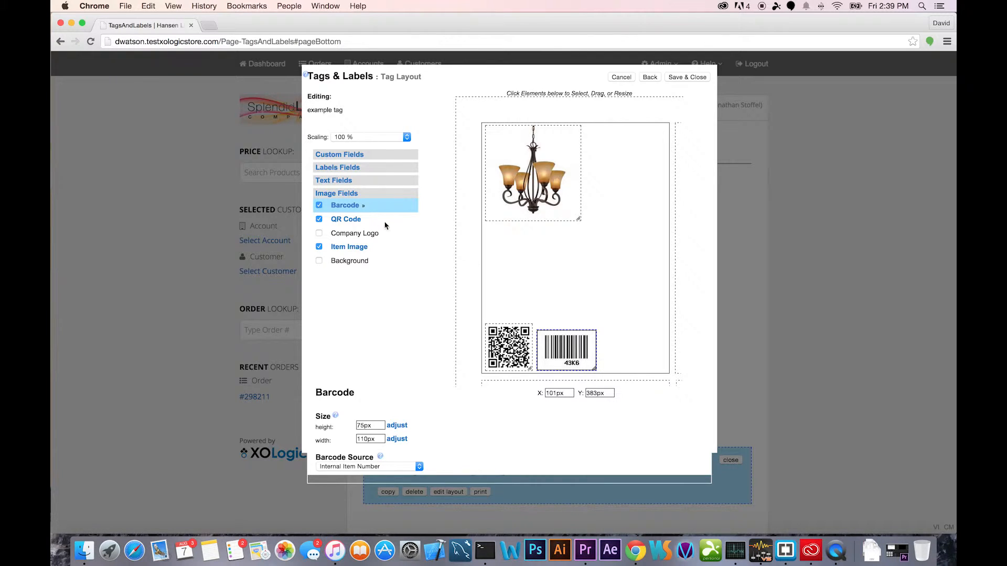
pyautogui.click(319, 207)
# Collapse the image fields and expand the list of available text fields
pyautogui.click(326, 194)
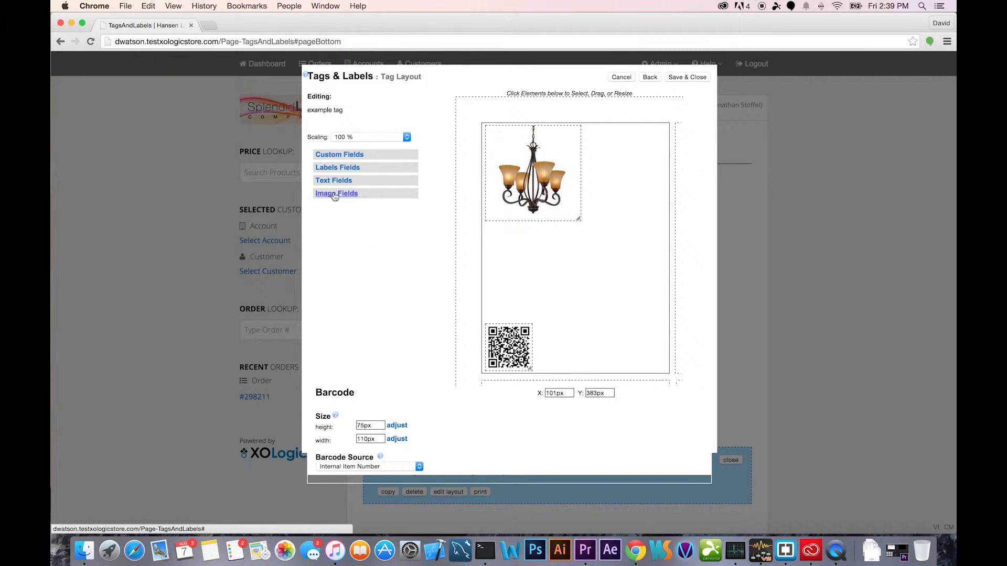
pyautogui.click(338, 181)
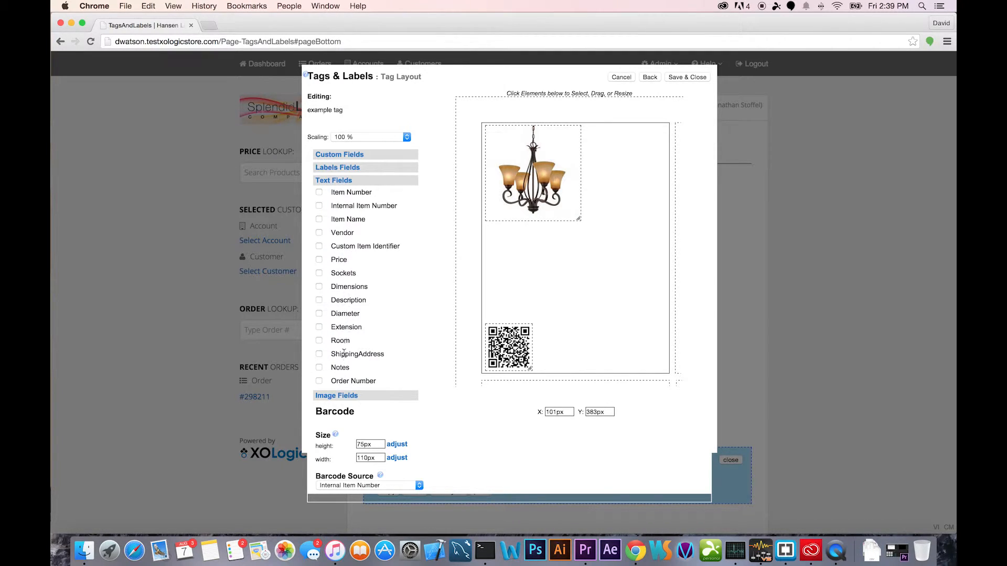
# Try the Item Number field below the item image at about X 33 px, Y 186 px, and remove it
pyautogui.click(320, 193)
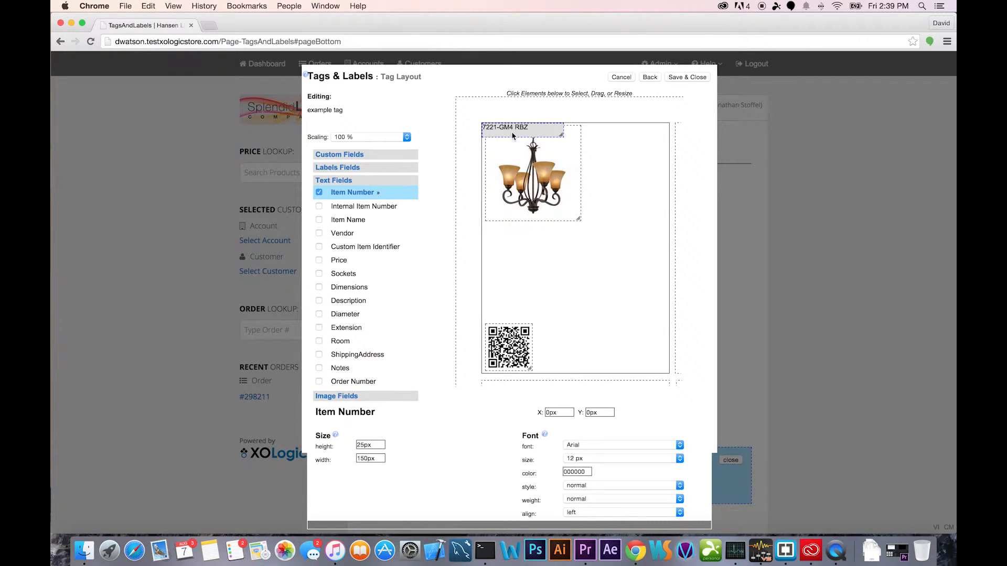
pyautogui.moveTo(513, 135); pyautogui.dragTo(530, 228)
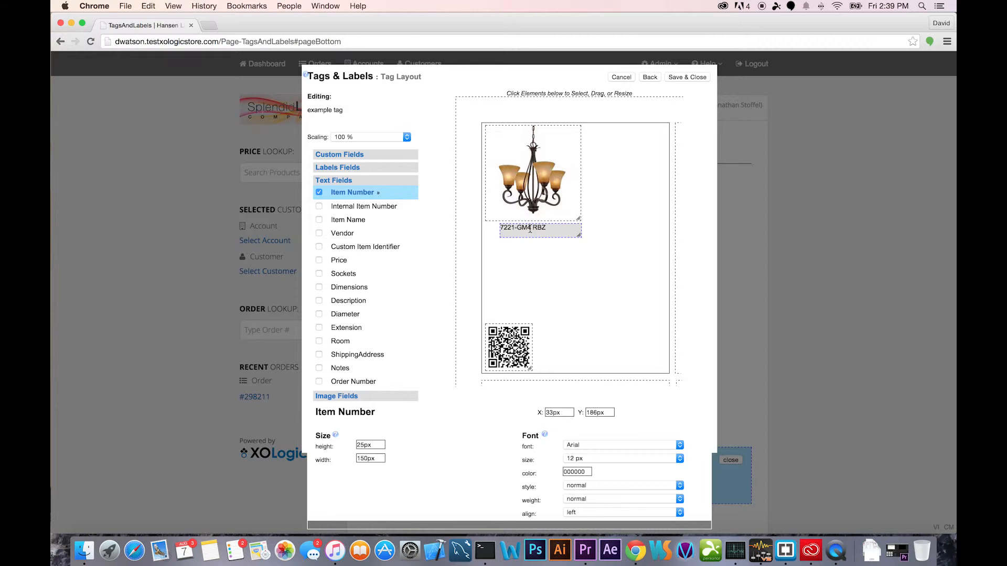
pyautogui.click(319, 192)
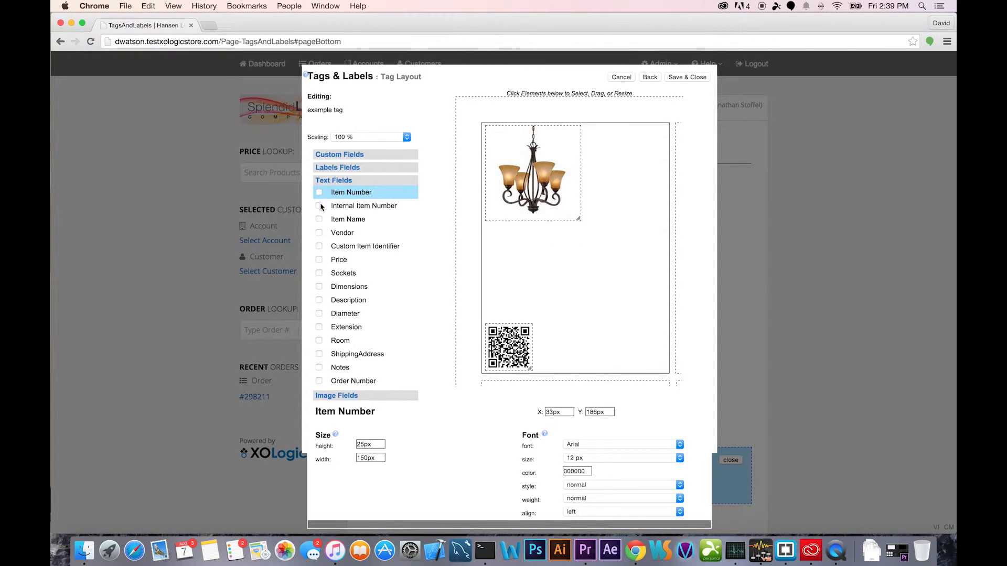
# Add the Internal Item Number below the item image's right end, about 36 px wide and 27 px high at about X 148 px, Y 188 px
pyautogui.click(320, 206)
pyautogui.moveTo(513, 135); pyautogui.dragTo(531, 235)
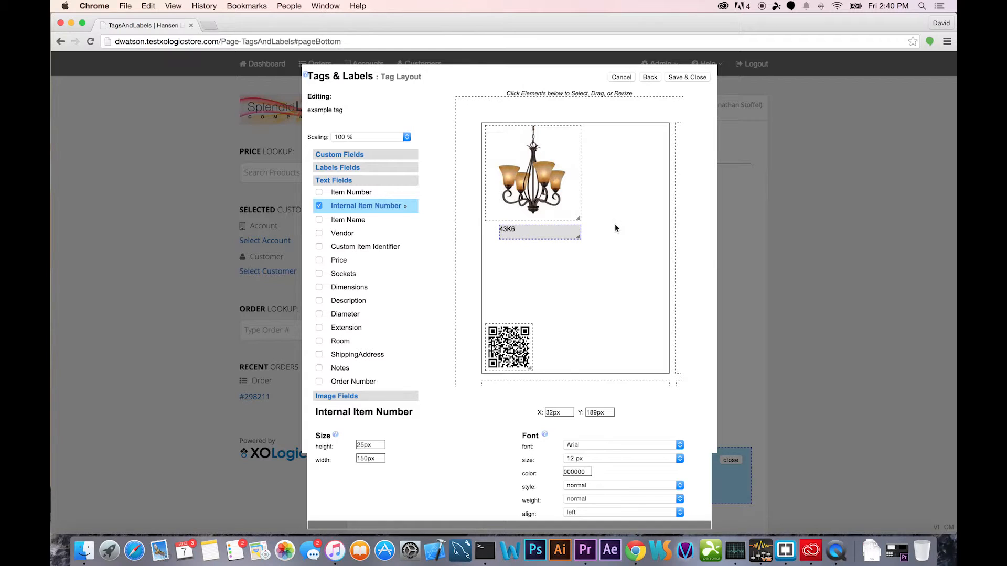
pyautogui.moveTo(579, 236)
pyautogui.mouseDown()
pyautogui.moveTo(518, 232)
pyautogui.moveTo(573, 234)
pyautogui.mouseUp()
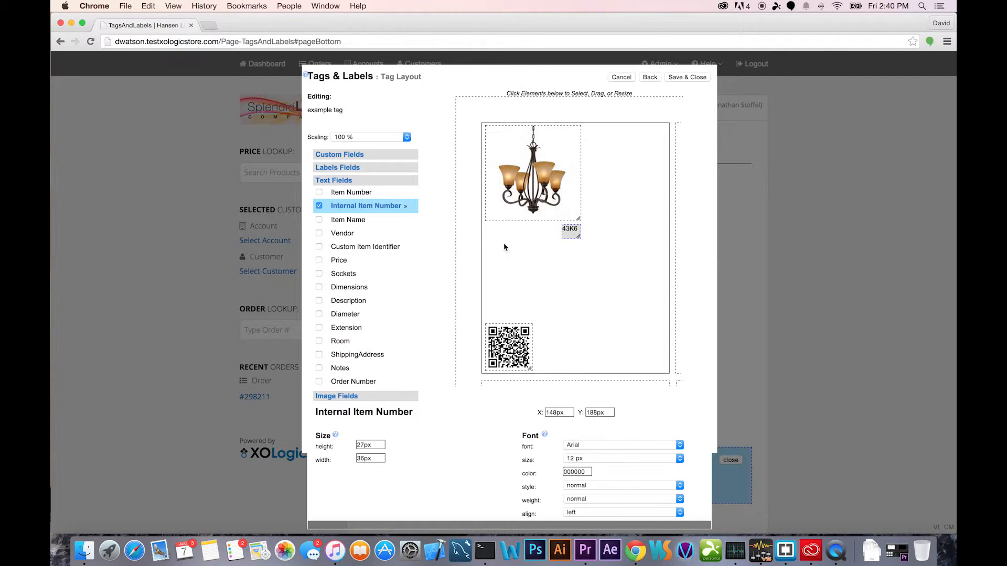
# Replace the Internal Item Number with the Item Number field below the item image, about 119 px wide at about X 64 px, Y 186 px
pyautogui.click(319, 206)
pyautogui.click(321, 193)
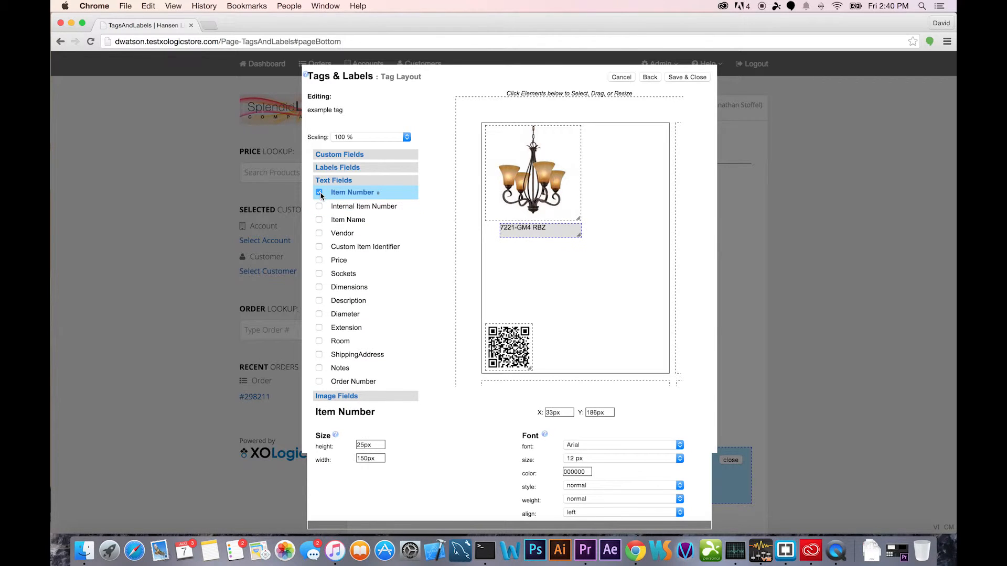
pyautogui.moveTo(581, 228)
pyautogui.mouseDown()
pyautogui.moveTo(553, 228)
pyautogui.moveTo(580, 231)
pyautogui.mouseUp()
pyautogui.click(538, 229)
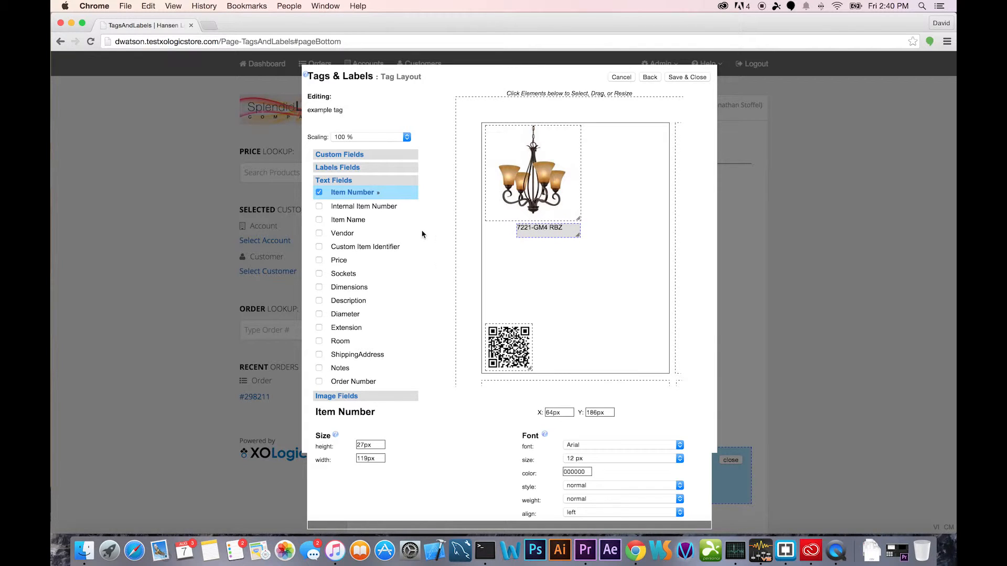
pyautogui.click(320, 209)
pyautogui.click(320, 208)
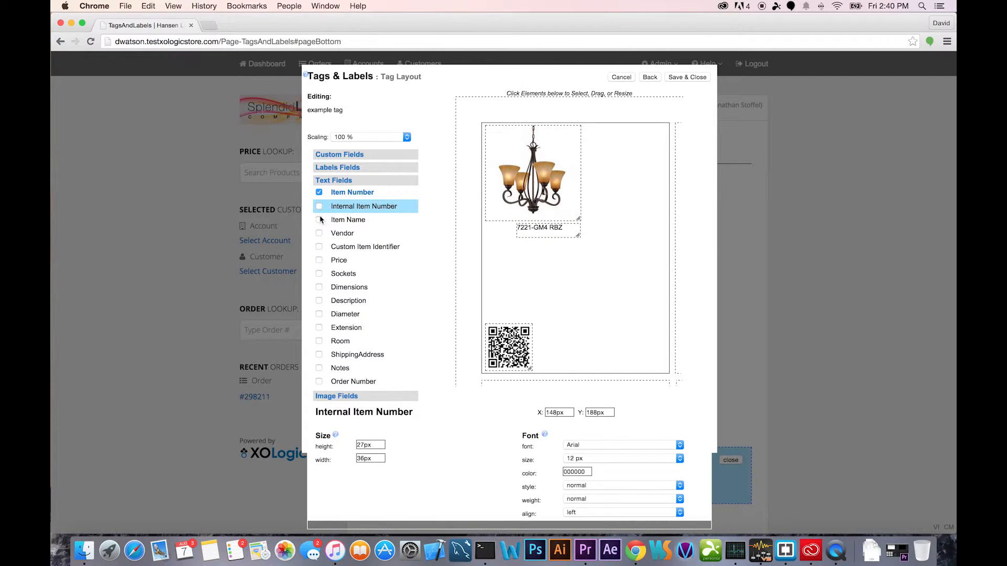
# Add the Item Name field beside the item image near the tag's upper edge, and move the Item Number slightly farther down
pyautogui.click(320, 220)
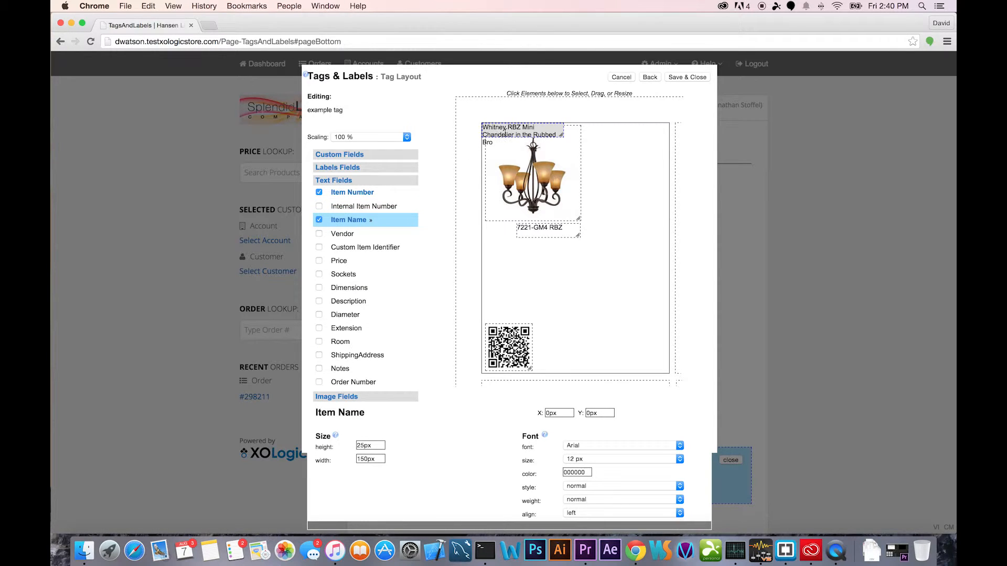
pyautogui.moveTo(510, 133); pyautogui.dragTo(518, 188)
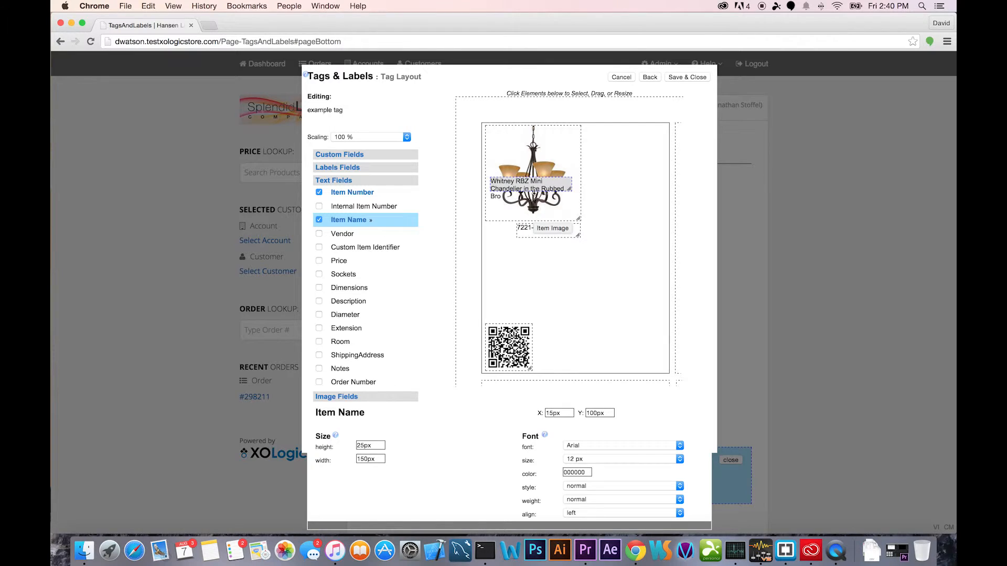
pyautogui.moveTo(557, 231); pyautogui.dragTo(557, 252)
pyautogui.moveTo(550, 186); pyautogui.dragTo(657, 141)
pyautogui.moveTo(659, 136)
pyautogui.mouseDown()
pyautogui.moveTo(640, 132)
pyautogui.moveTo(664, 134)
pyautogui.mouseUp()
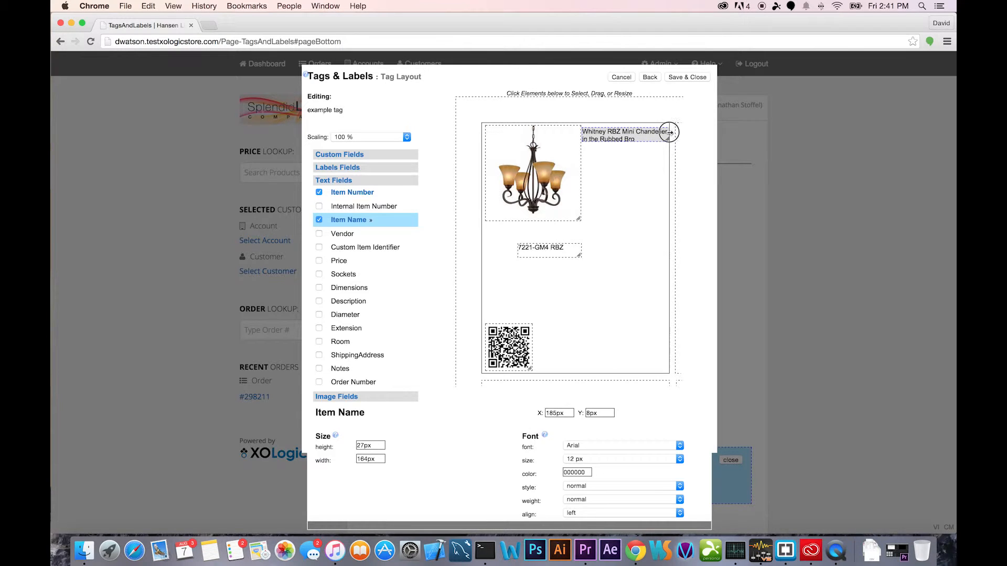
pyautogui.moveTo(665, 133); pyautogui.dragTo(665, 135)
pyautogui.click(651, 136)
pyautogui.moveTo(651, 137); pyautogui.dragTo(652, 135)
# Shrink the item image to about 160 px square, with the Item Number below it and the Item Name beside it at about X 170 px, Y 30 px
pyautogui.moveTo(580, 217); pyautogui.dragTo(571, 210)
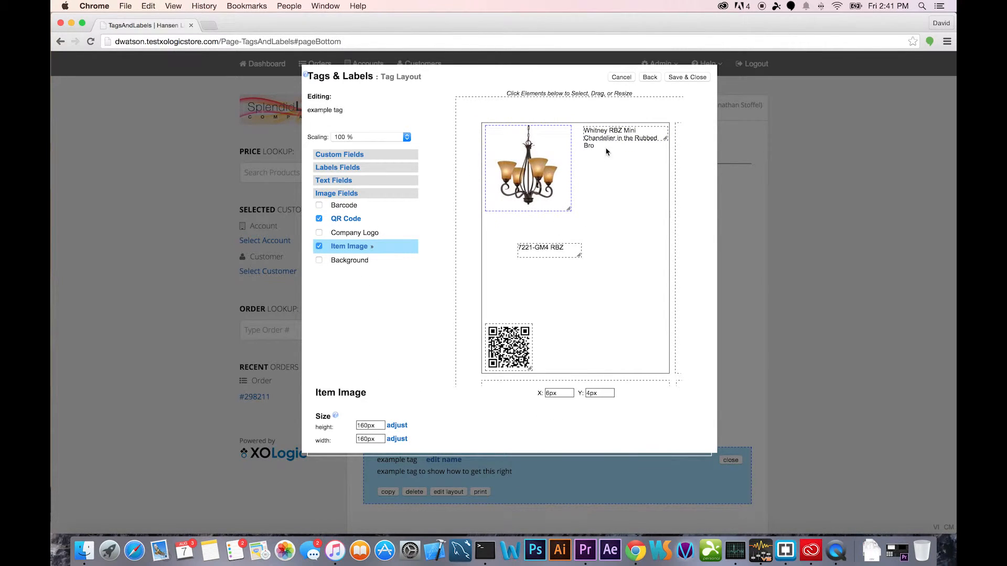
pyautogui.moveTo(618, 140); pyautogui.dragTo(666, 137)
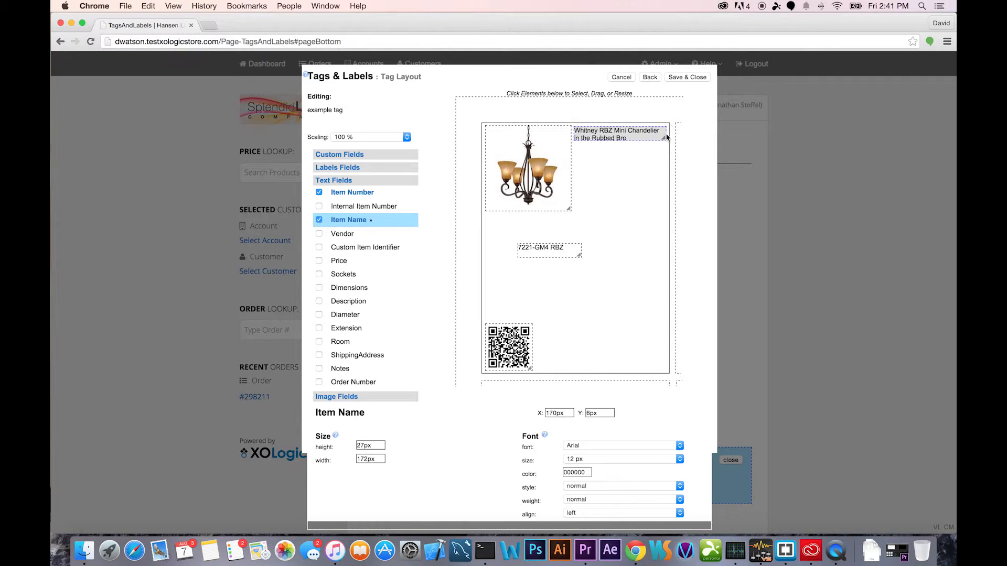
pyautogui.moveTo(572, 249); pyautogui.dragTo(550, 221)
pyautogui.moveTo(612, 135); pyautogui.dragTo(611, 148)
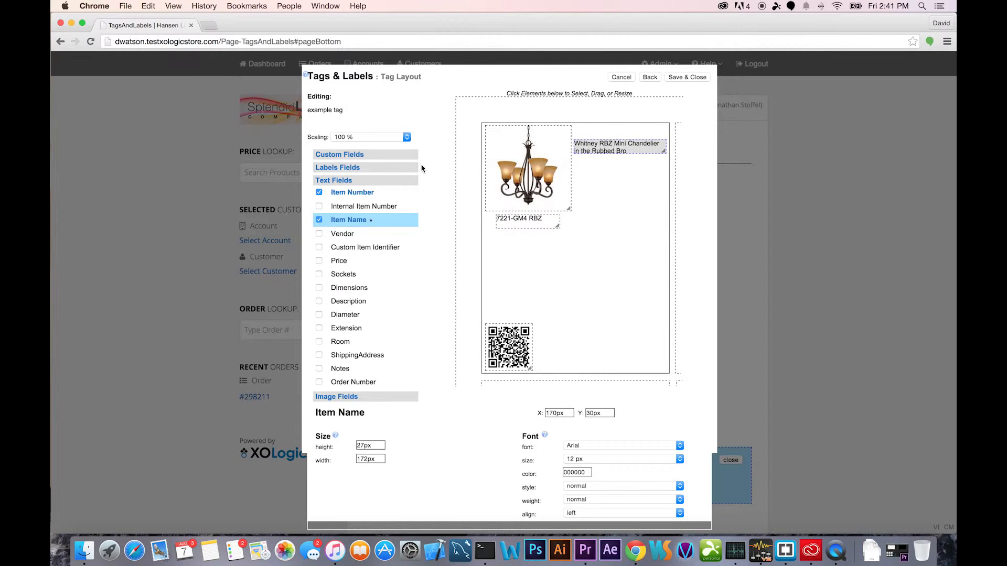
# Add the Item Number Label below the enlarged item image at about X 6 px, Y 199 px, with the Item Number beside it at about X 88 px, Y 201 px
pyautogui.click(353, 167)
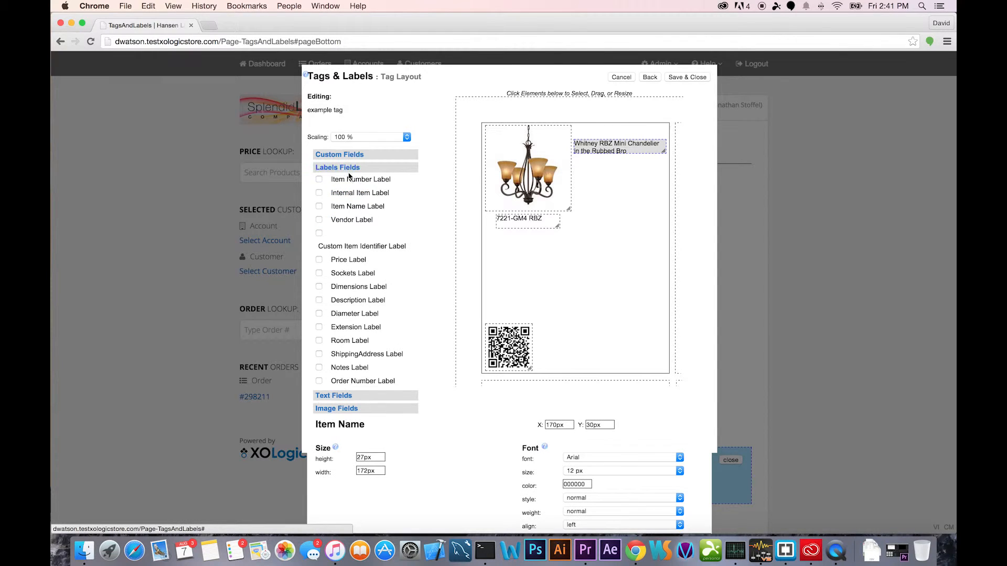
pyautogui.click(319, 179)
pyautogui.moveTo(566, 127); pyautogui.dragTo(589, 226)
pyautogui.click(519, 239)
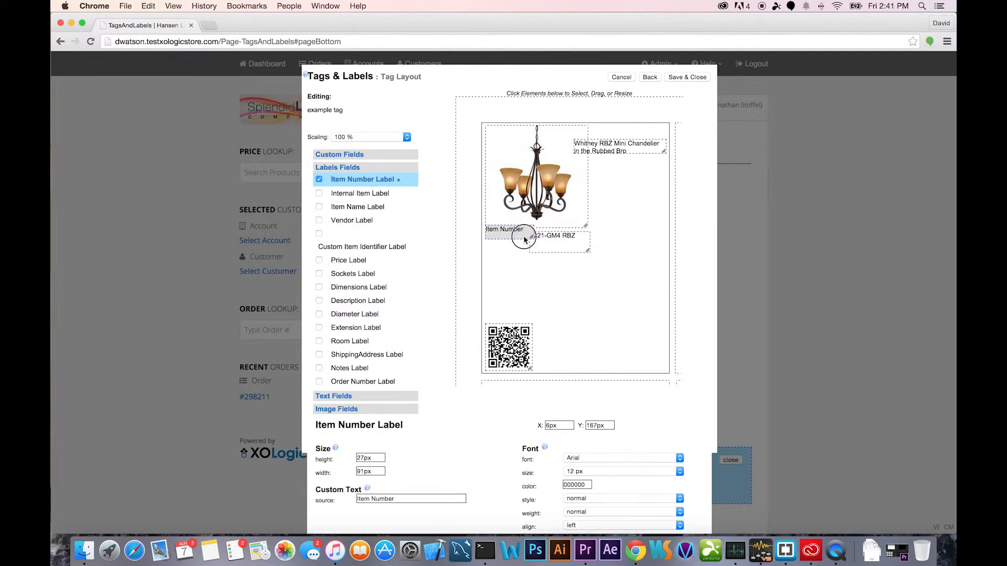
pyautogui.moveTo(520, 242); pyautogui.dragTo(524, 241)
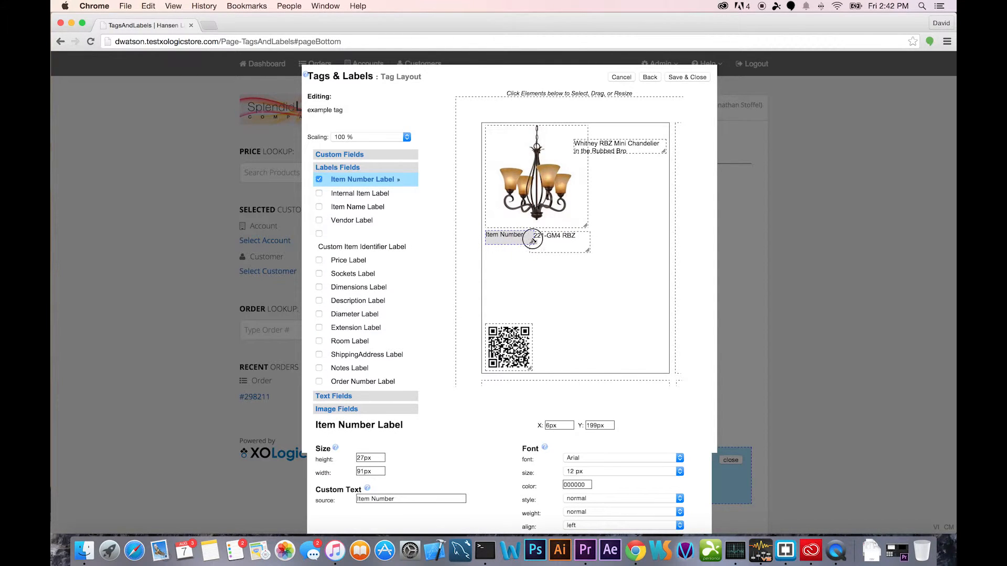
pyautogui.moveTo(533, 237); pyautogui.dragTo(527, 239)
pyautogui.click(586, 249)
pyautogui.moveTo(579, 254); pyautogui.dragTo(579, 244)
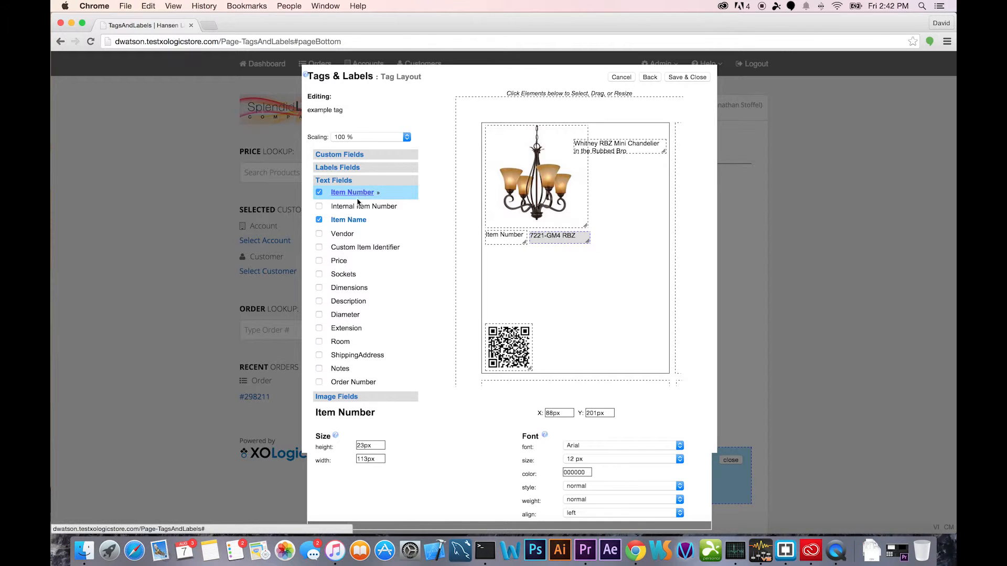
# Add the Vendor field below the Item Number and place the Vendor Label beside it, about 75 px wide at about X 8 px, Y 229 px
pyautogui.click(319, 234)
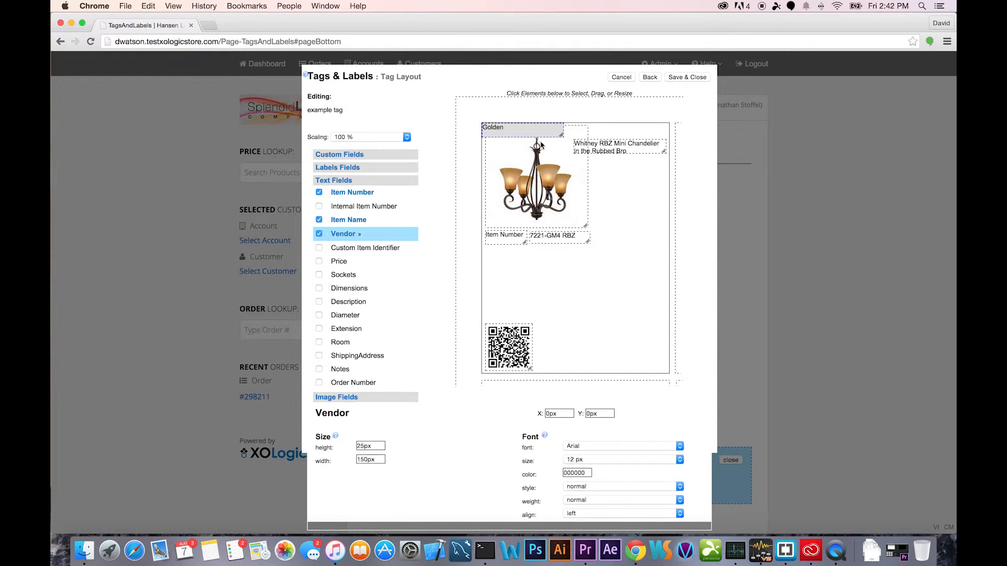
pyautogui.moveTo(512, 135); pyautogui.dragTo(586, 253)
pyautogui.click(587, 236)
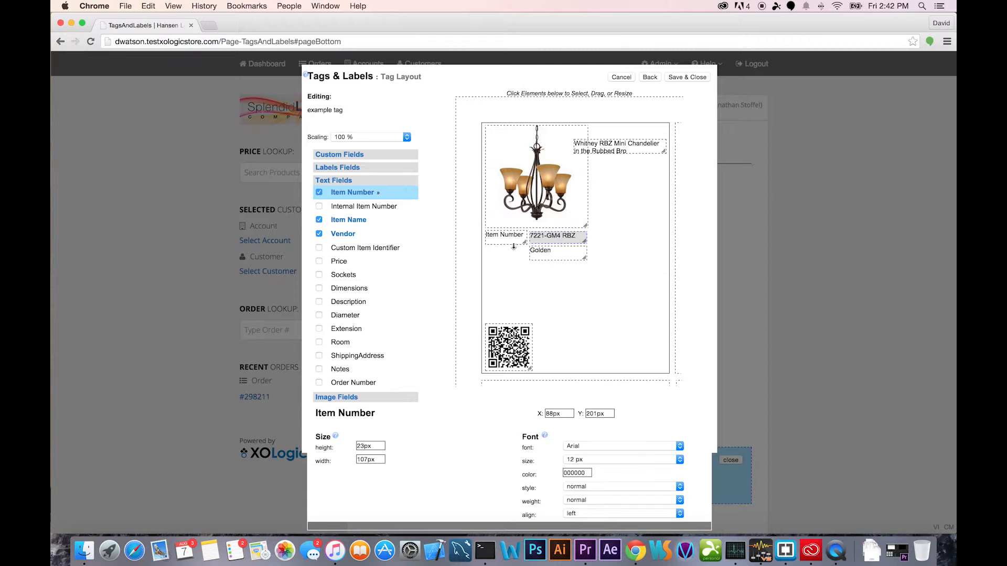
pyautogui.click(337, 167)
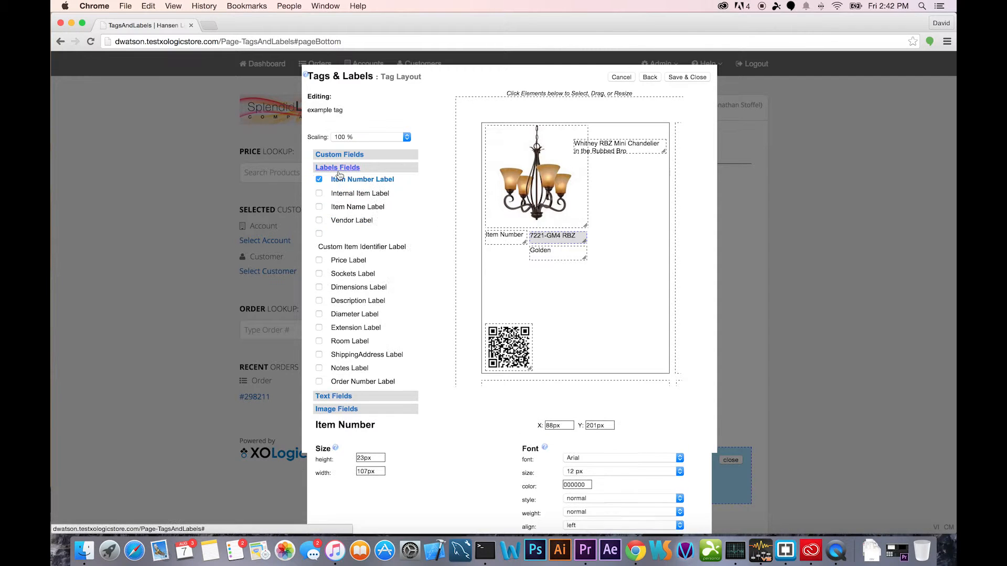
pyautogui.click(320, 220)
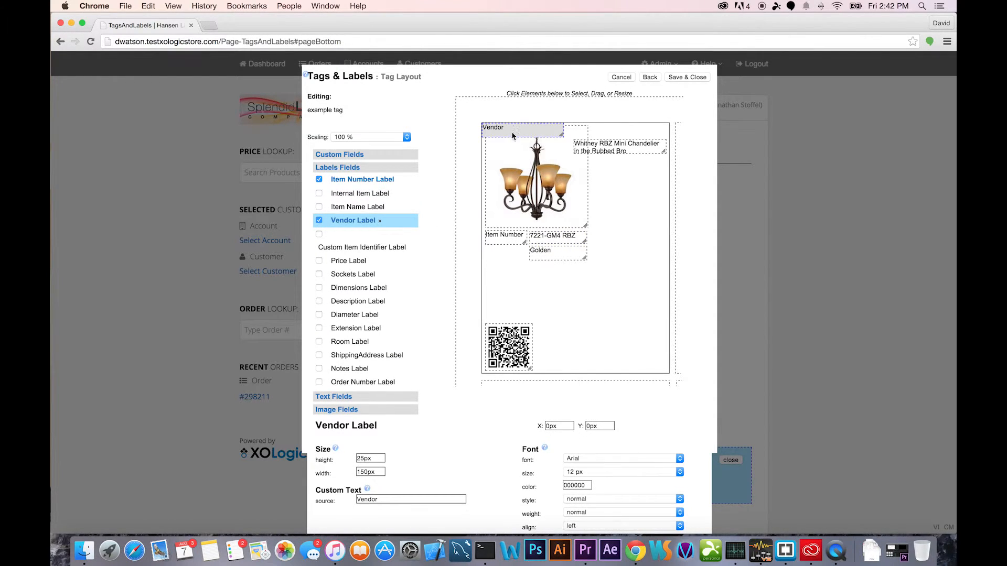
pyautogui.moveTo(513, 136); pyautogui.dragTo(517, 256)
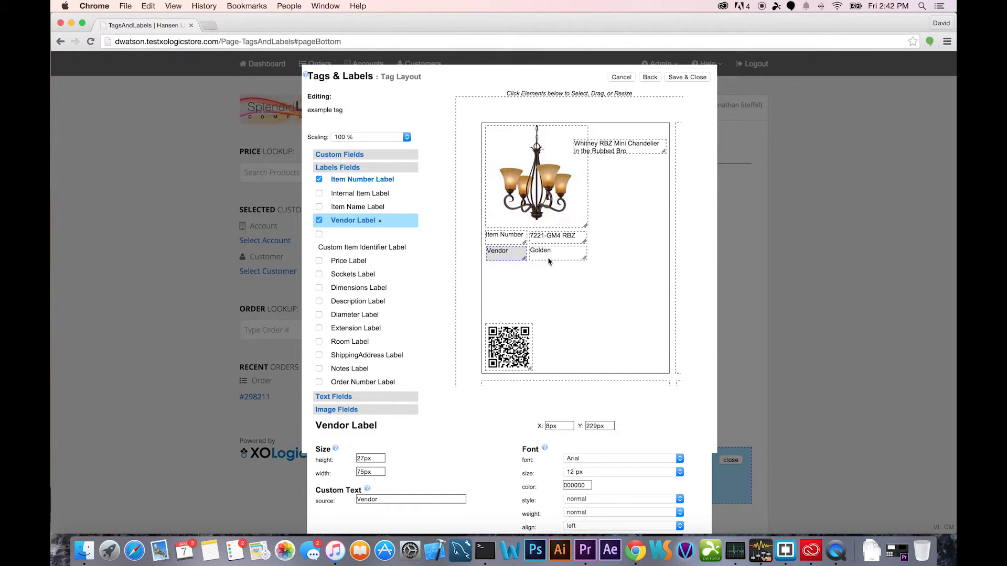
# Move the Item Name below the vendor value at about X 86 px, Y 262 px, and add the Item Name Label at about X 9 px, Y 263 px
pyautogui.moveTo(665, 141); pyautogui.dragTo(541, 275)
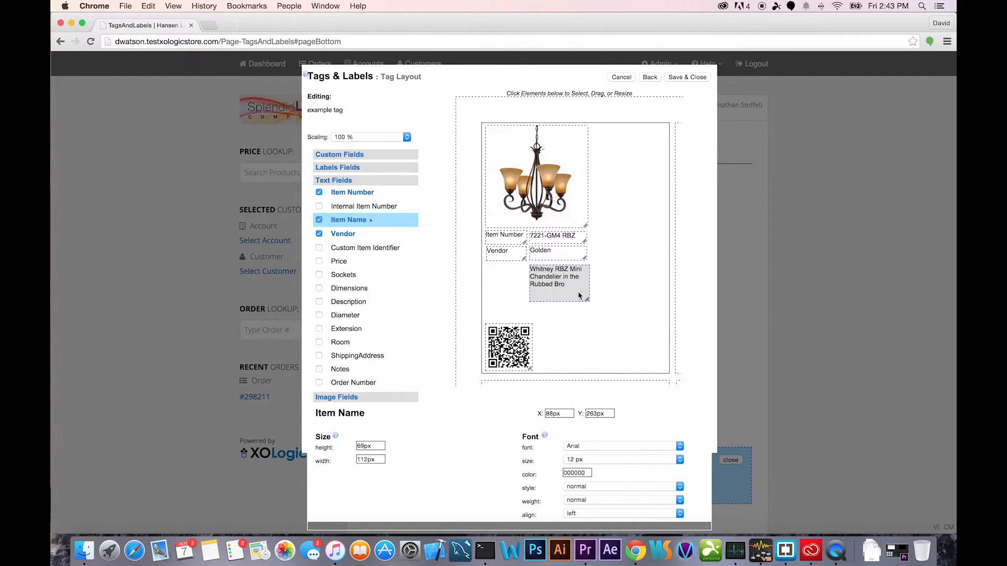
pyautogui.moveTo(581, 282); pyautogui.dragTo(580, 283)
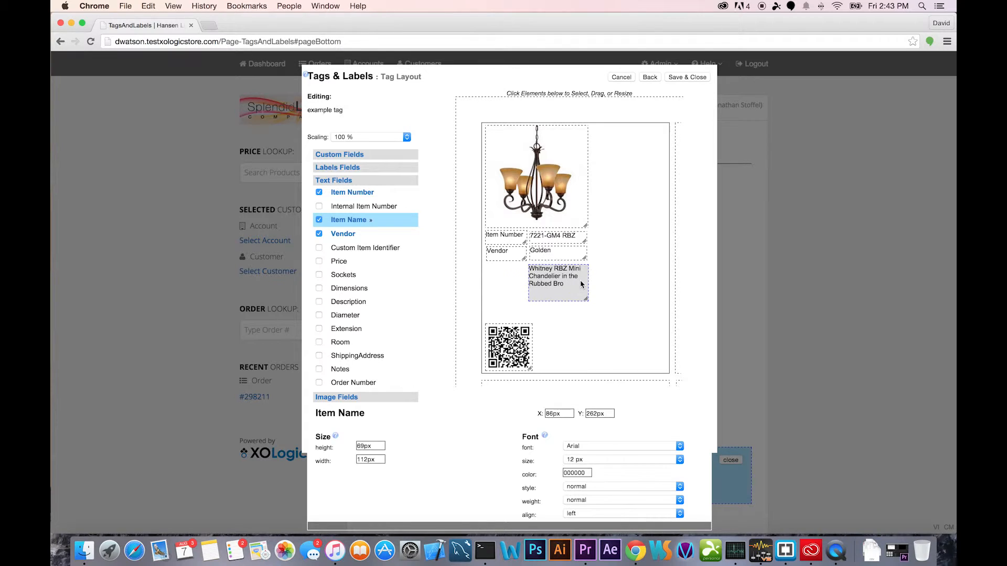
pyautogui.click(342, 168)
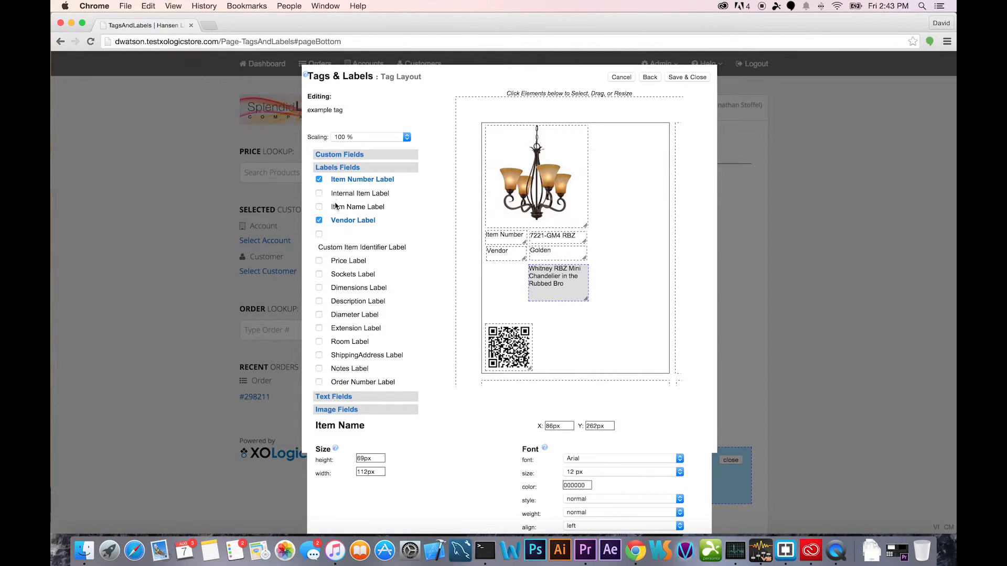
pyautogui.click(319, 208)
pyautogui.moveTo(542, 139); pyautogui.dragTo(545, 281)
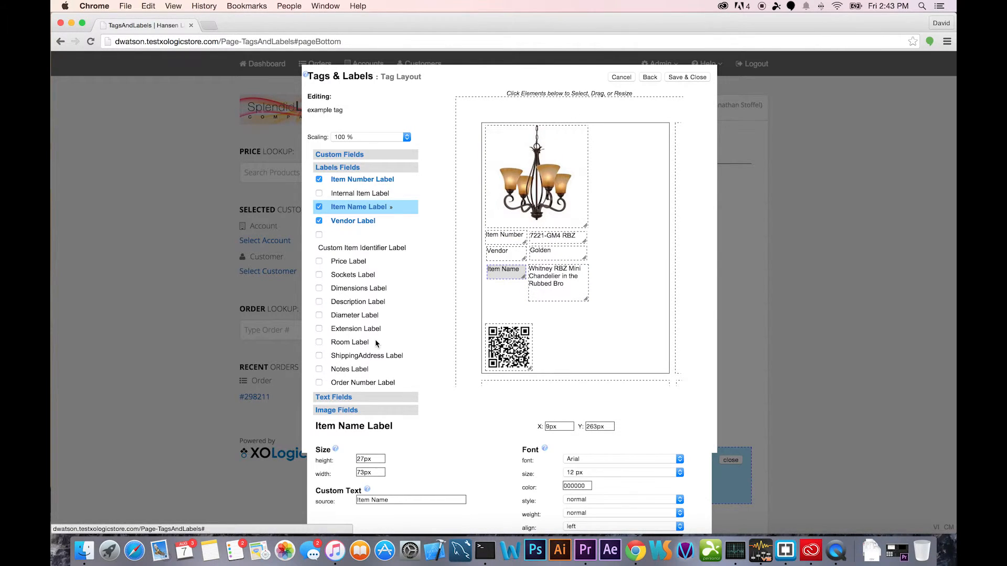
# Add the Description field beside the item image at about X 203 px, Y 6 px, about 136 px wide and 246 px high
pyautogui.click(341, 397)
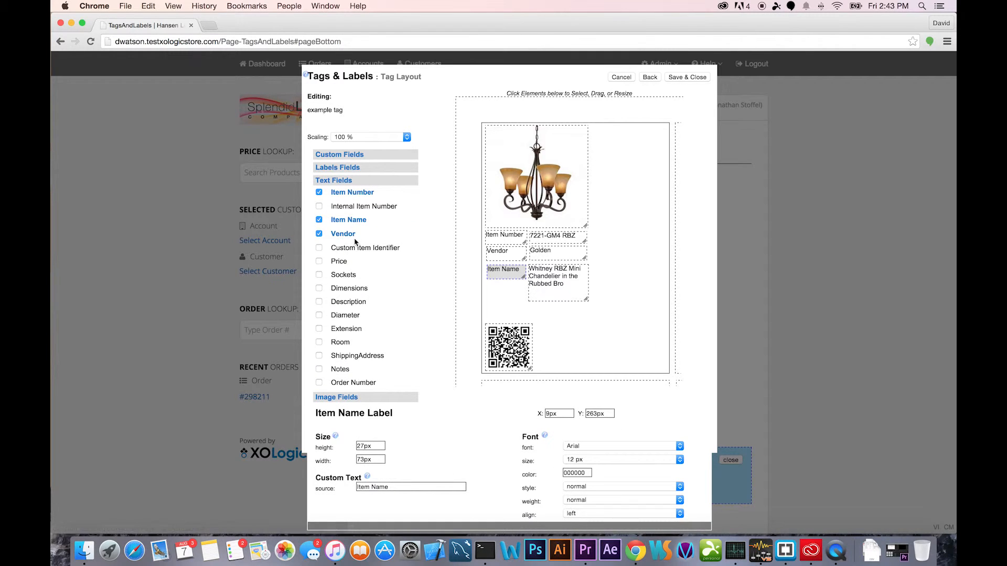
pyautogui.click(319, 302)
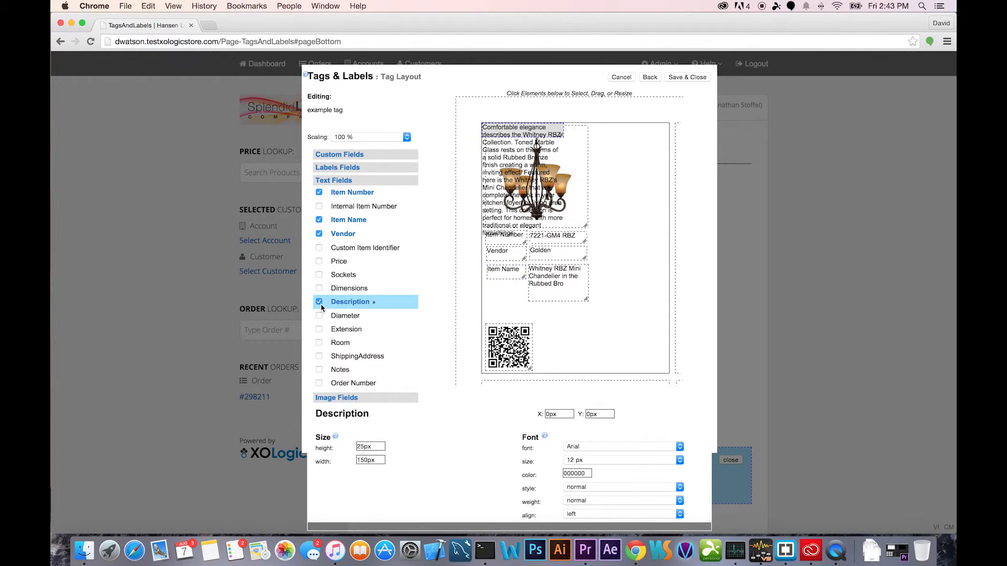
pyautogui.moveTo(526, 162); pyautogui.dragTo(632, 167)
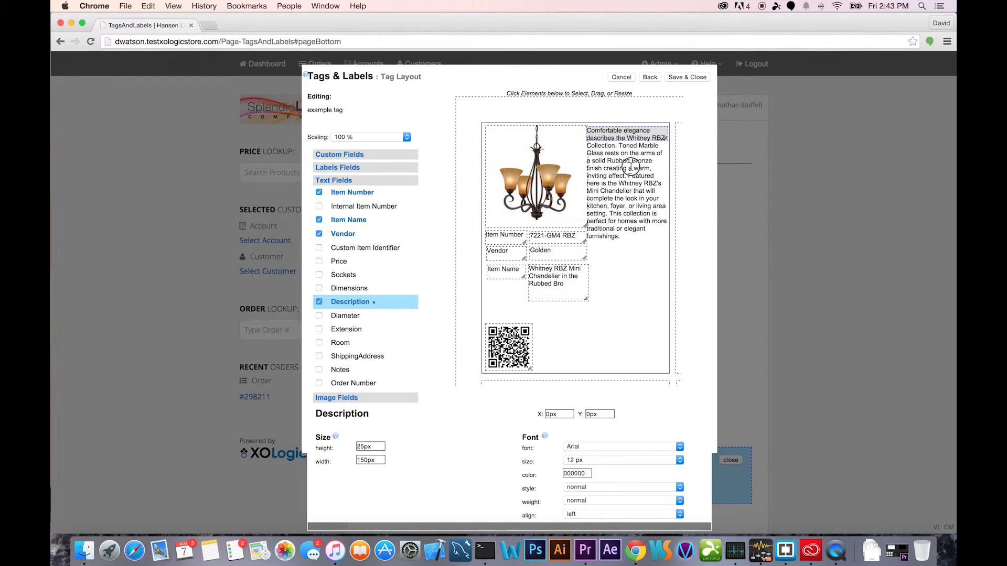
pyautogui.moveTo(632, 167); pyautogui.dragTo(635, 262)
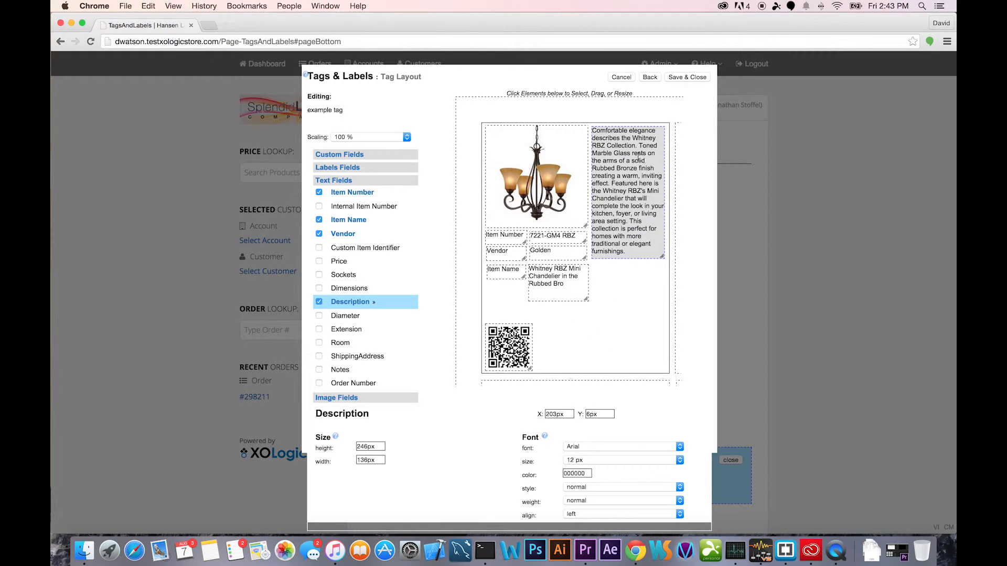
# Add the Price Label beside the QR code at about X 100 px, Y 372 px, about 152 px wide and 83 px high
pyautogui.click(345, 168)
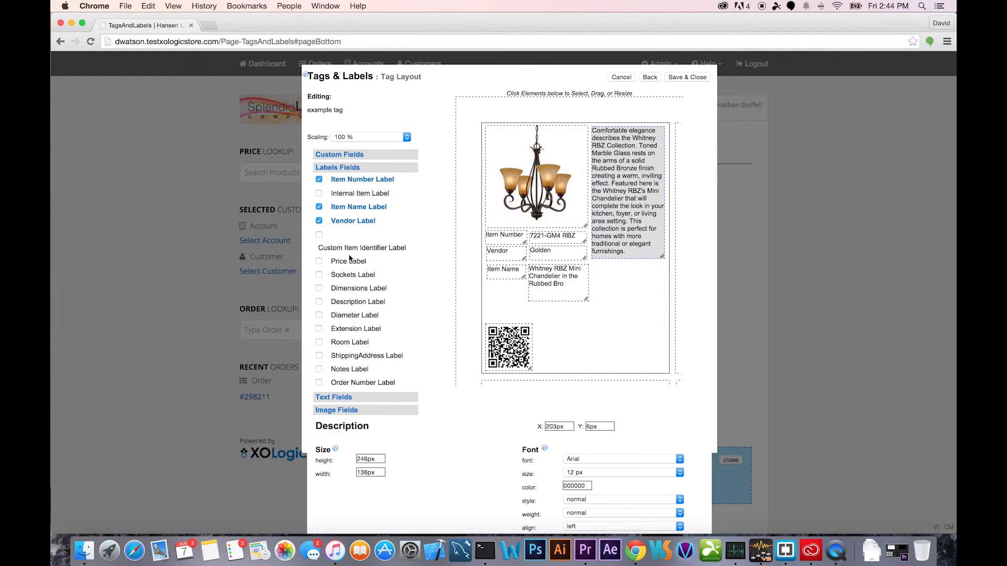
pyautogui.click(320, 265)
pyautogui.click(319, 262)
pyautogui.moveTo(517, 136); pyautogui.dragTo(567, 369)
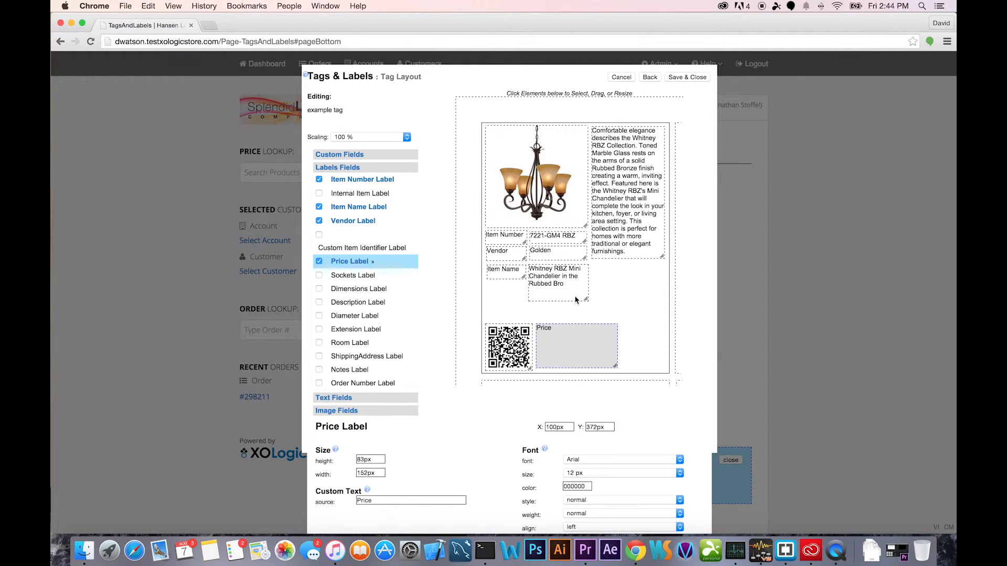
# Try font sizes of 18 px and 54 px on the Price Label
pyautogui.click(577, 459)
pyautogui.click(579, 462)
pyautogui.scroll(-1, 577, 473)
pyautogui.click(577, 444)
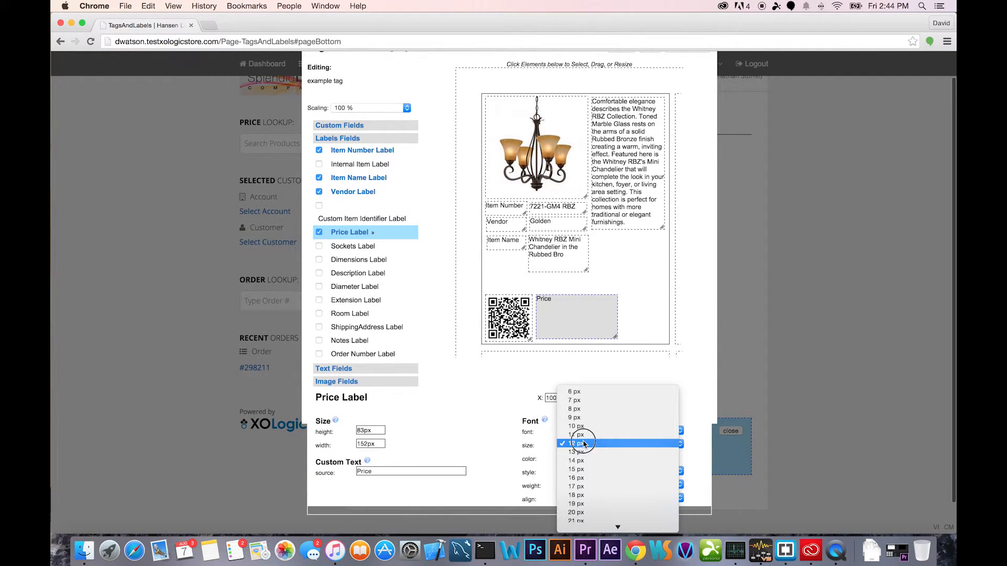
pyautogui.click(577, 495)
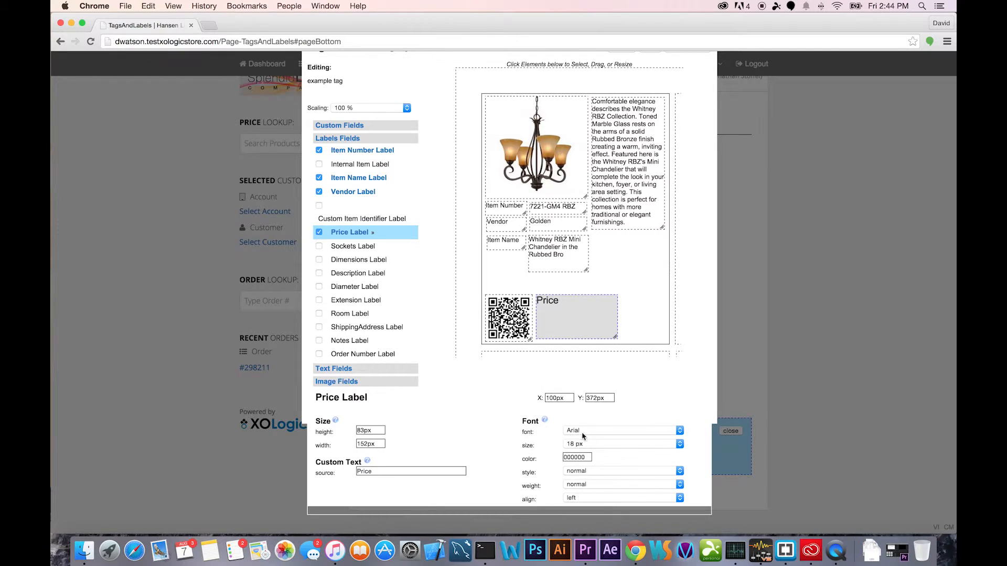
pyautogui.click(600, 445)
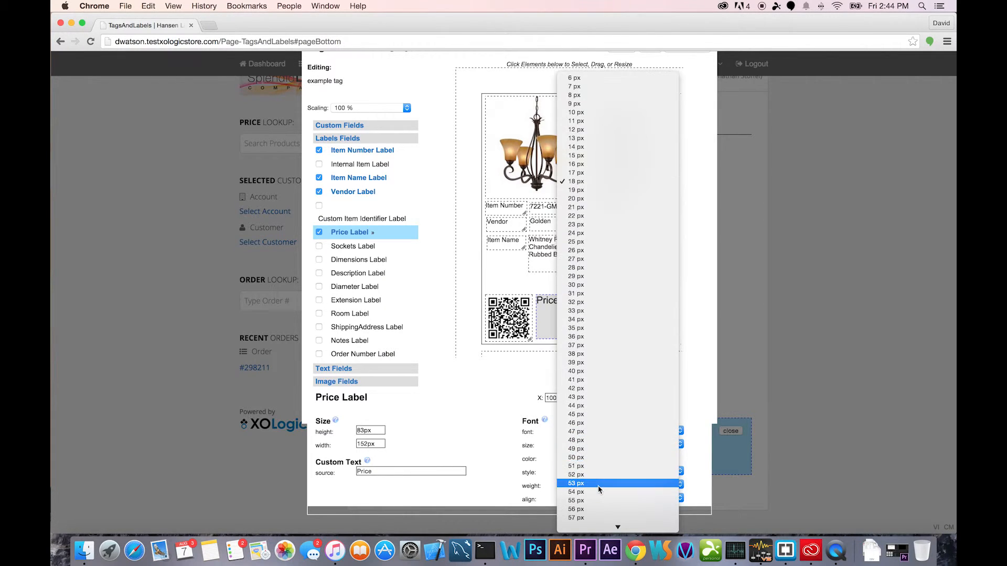
pyautogui.scroll(-5, 598, 488)
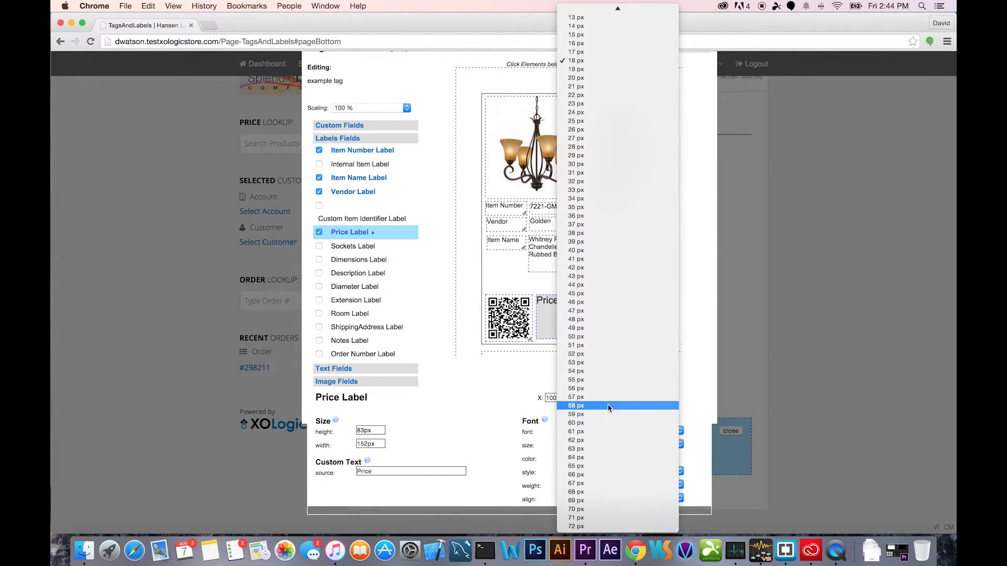
pyautogui.click(605, 371)
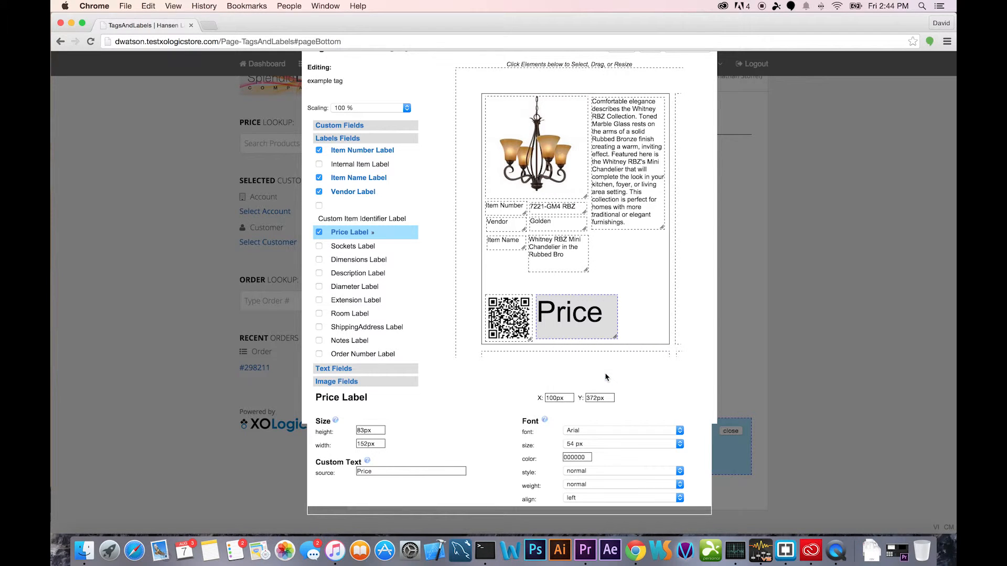
# Set the Price Label's font size to 32 px and shrink its box to about 85 px wide and 39 px high
pyautogui.click(600, 444)
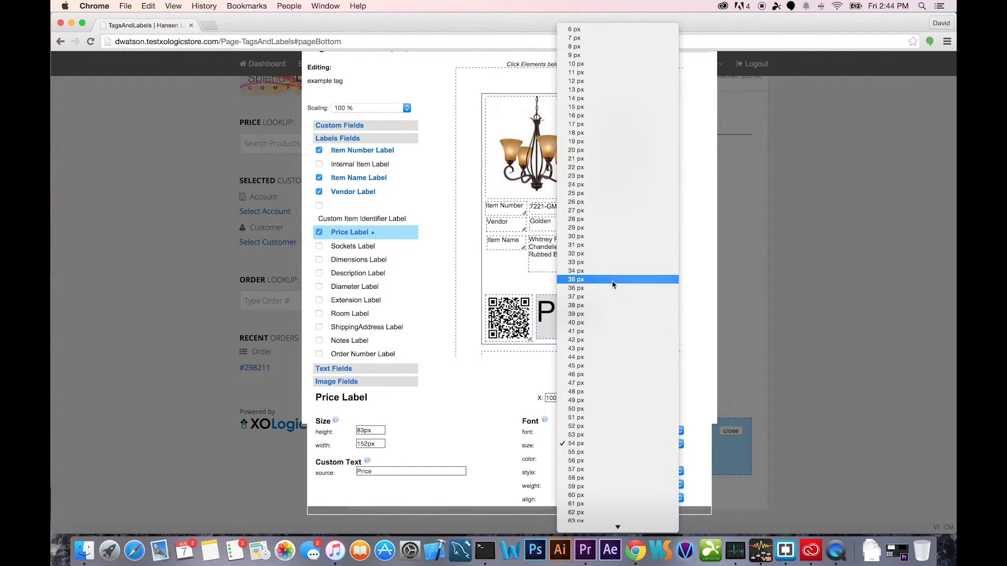
pyautogui.click(607, 254)
pyautogui.moveTo(615, 336); pyautogui.dragTo(579, 313)
pyautogui.moveTo(570, 309); pyautogui.dragTo(573, 321)
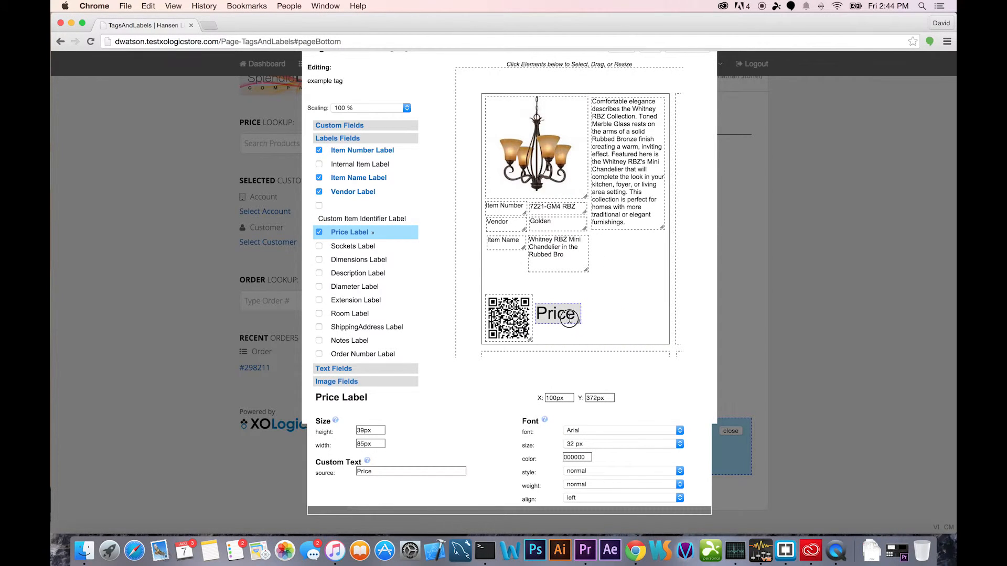
# Add the Price text field beside the Price Label at about X 194 px, Y 394 px, about 152 px wide and 69 px high
pyautogui.click(344, 369)
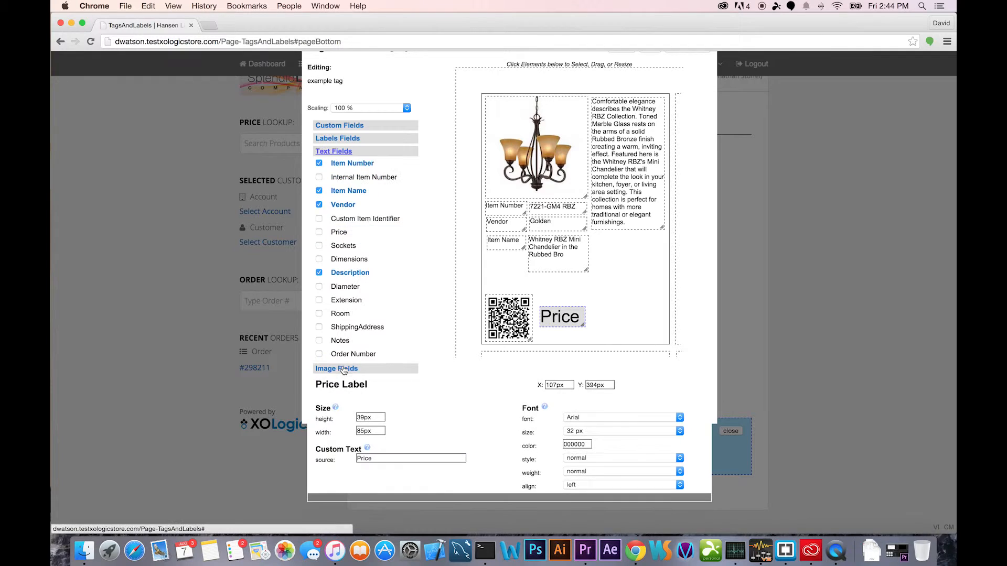
pyautogui.click(320, 234)
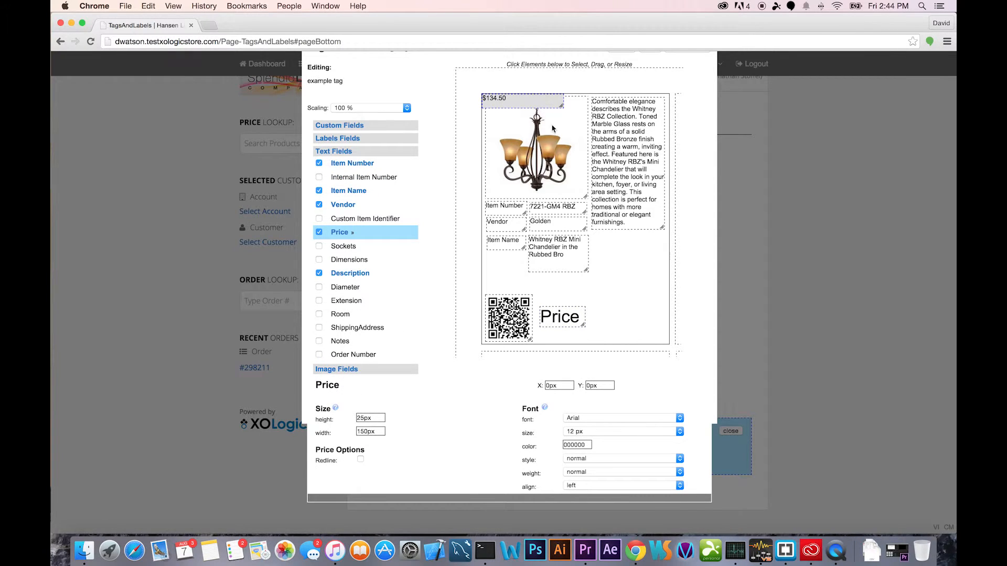
pyautogui.moveTo(531, 106); pyautogui.dragTo(634, 318)
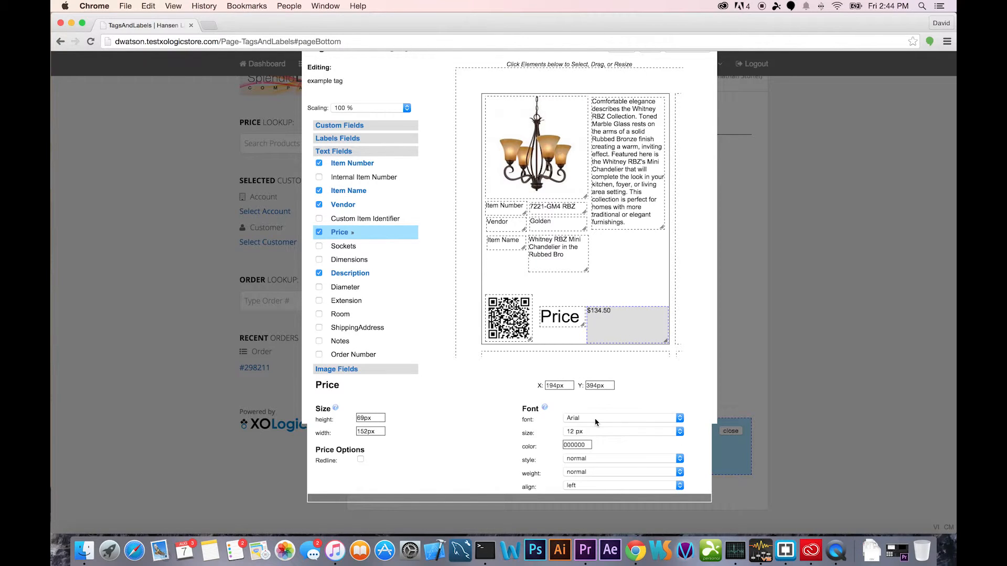
# Set the Price field's font size to 60 px after trying 72 px
pyautogui.click(591, 435)
pyautogui.scroll(-10, 598, 467)
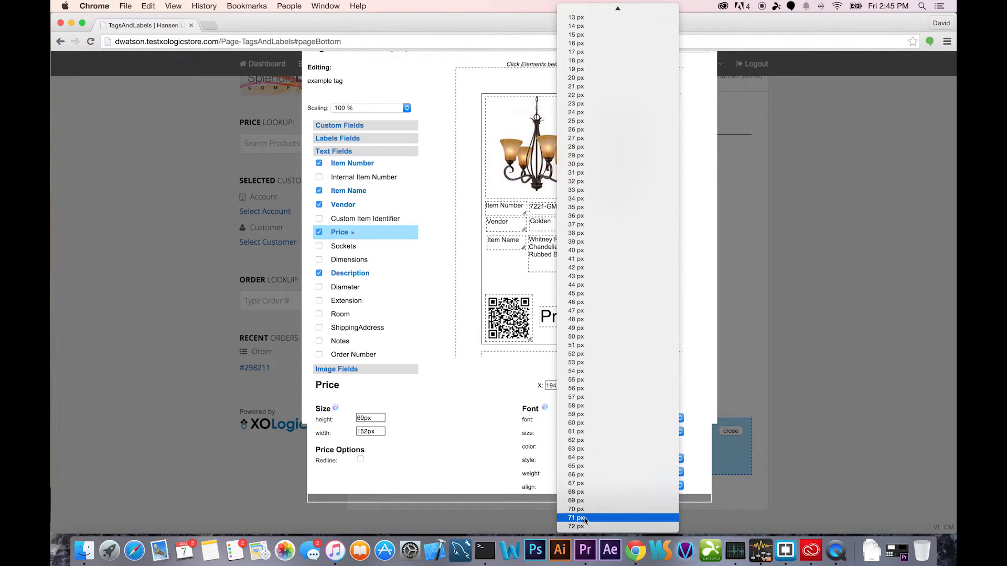
pyautogui.click(583, 526)
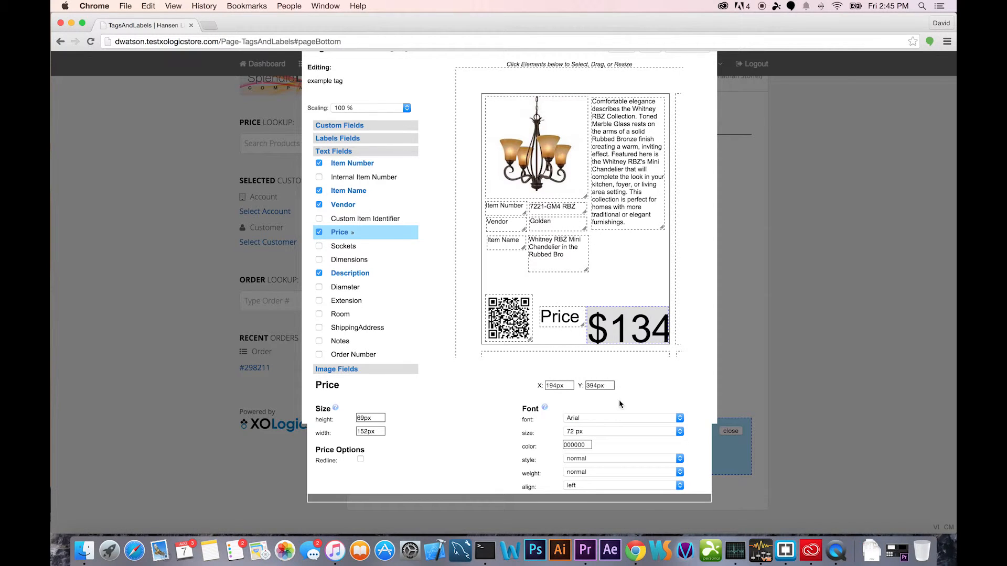
pyautogui.click(609, 435)
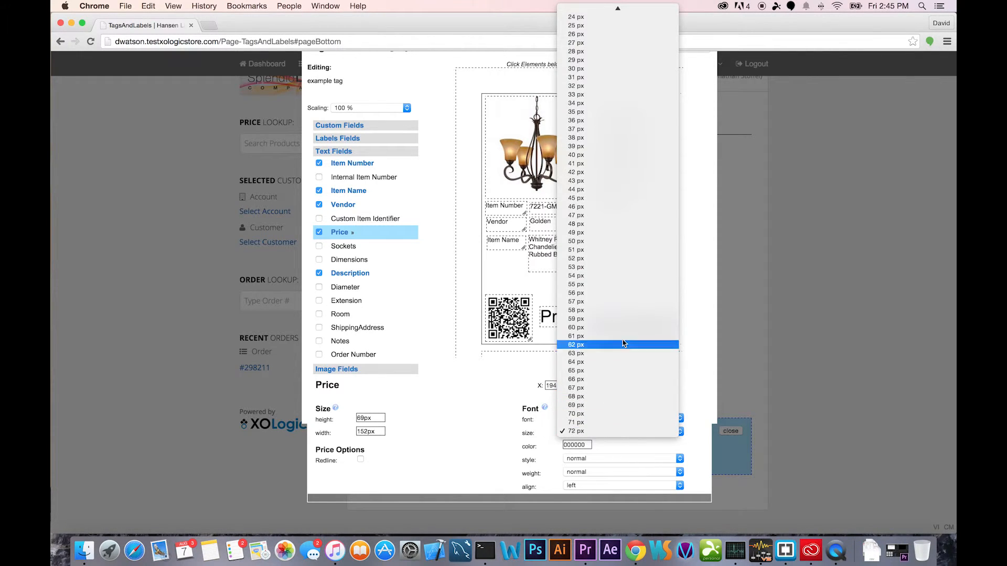
pyautogui.click(620, 327)
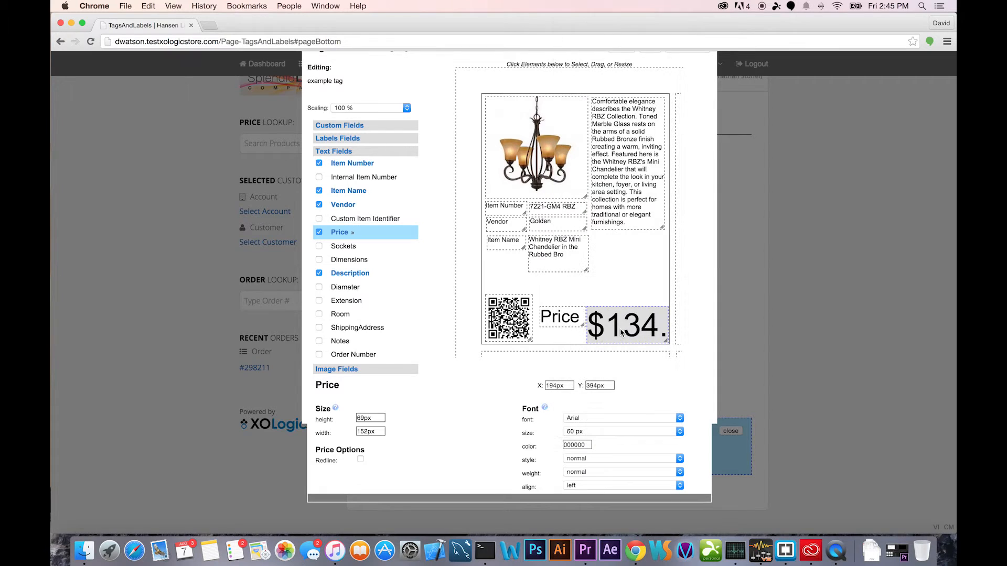
pyautogui.click(603, 434)
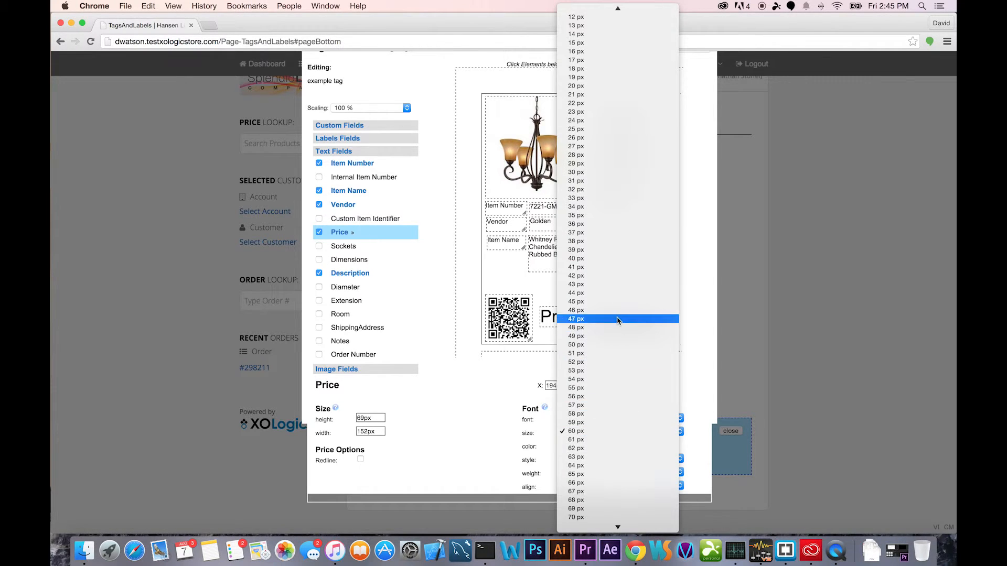
pyautogui.click(600, 430)
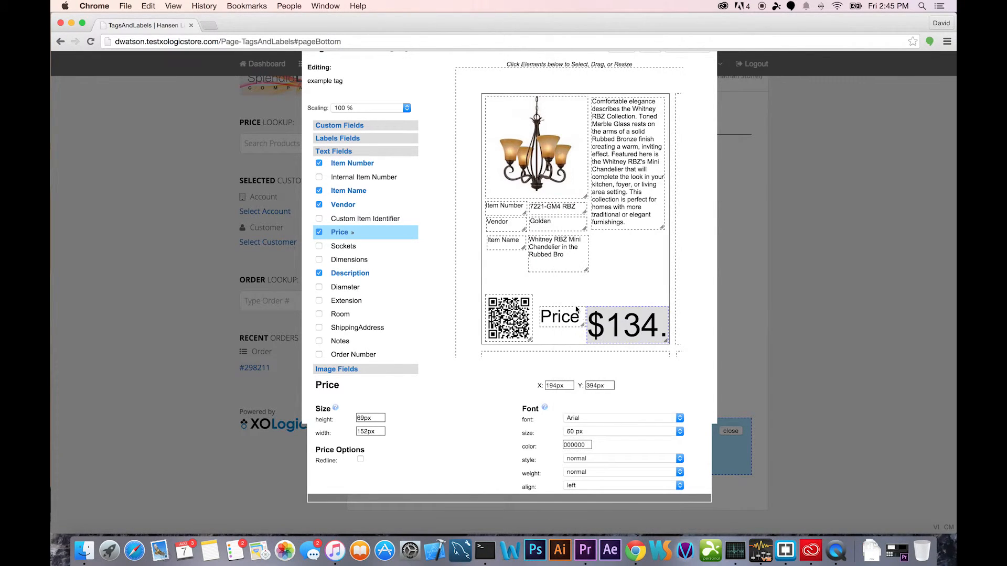
# Widen the Price field to about 226 px at X 108 px, Y 392 px, with the Price Label above it at about X 168 px, Y 349 px
pyautogui.moveTo(575, 315); pyautogui.dragTo(597, 288)
pyautogui.moveTo(606, 335); pyautogui.dragTo(560, 331)
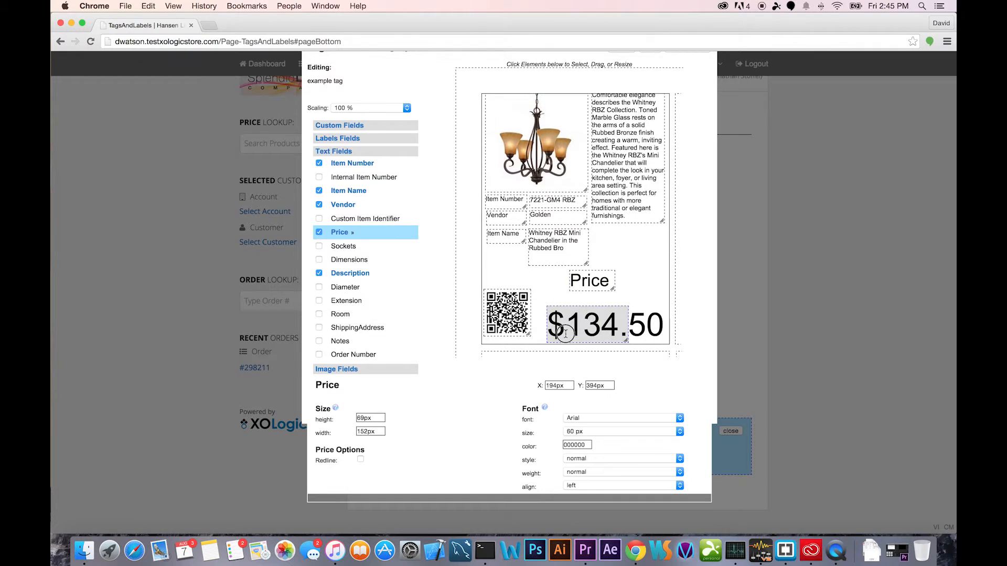
pyautogui.click(601, 292)
pyautogui.moveTo(601, 292); pyautogui.dragTo(605, 298)
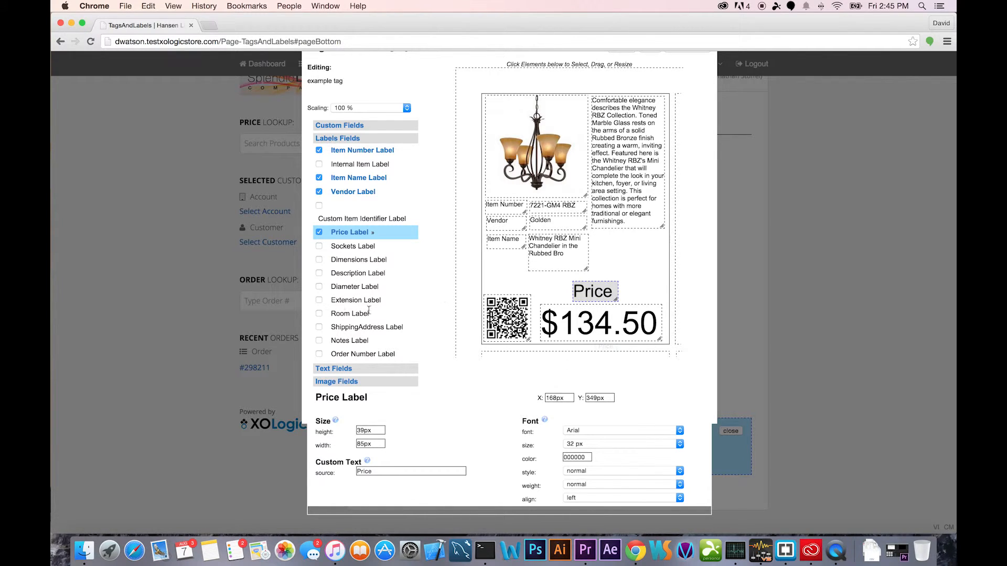
# Select the Price field and switch its Redline option on and back off
pyautogui.click(335, 369)
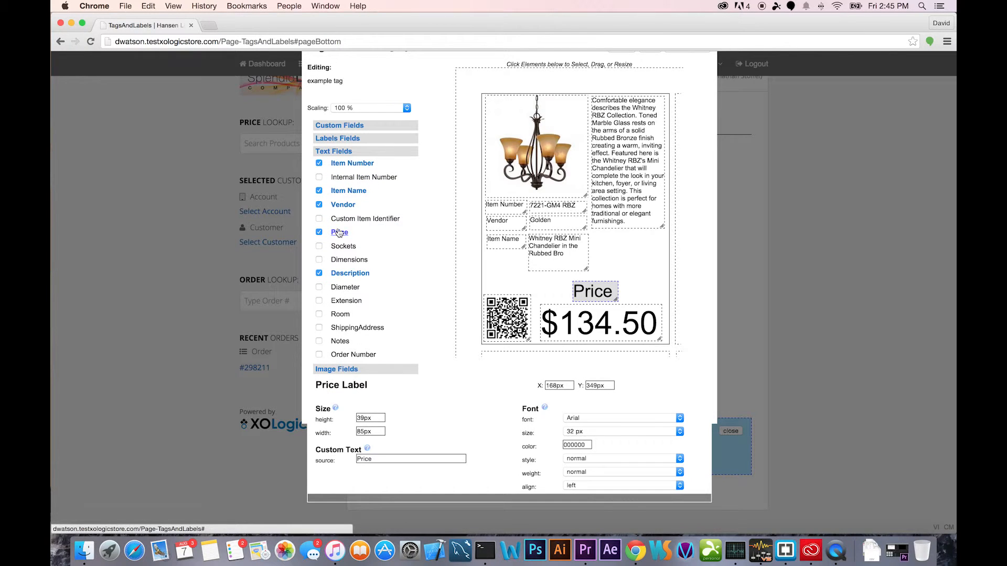
pyautogui.click(339, 232)
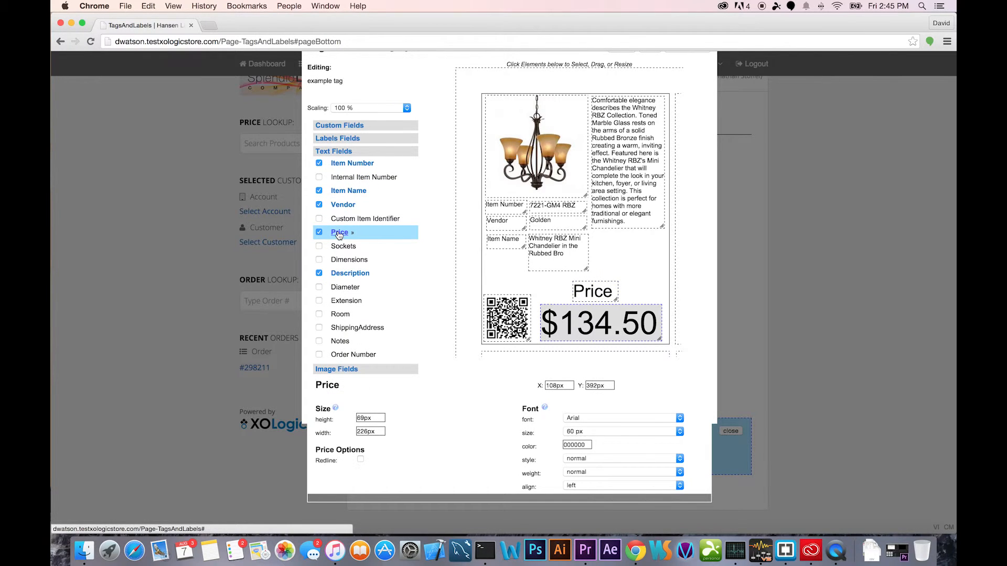
pyautogui.click(361, 459)
pyautogui.click(360, 459)
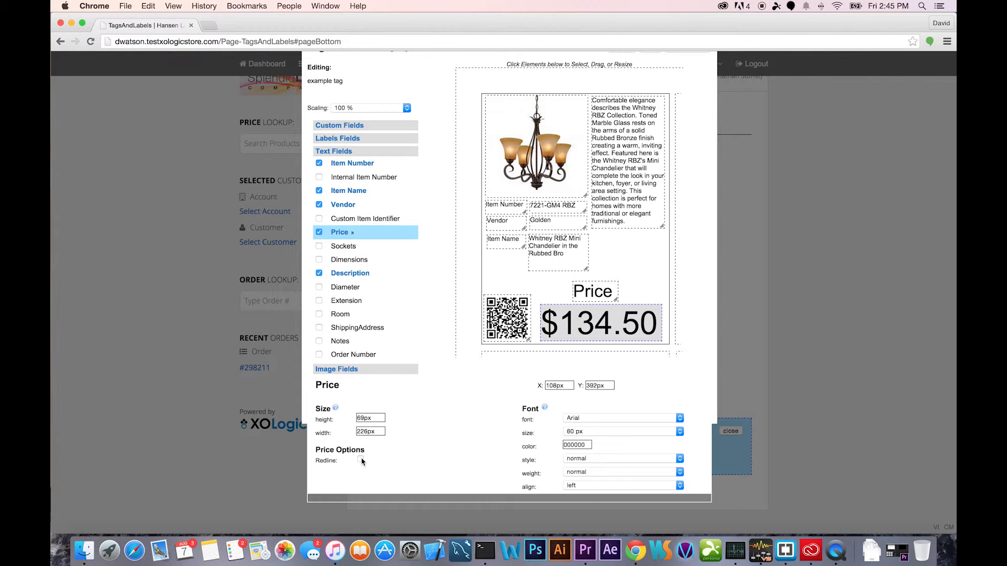
# Move the Price Label up and the Price field to about X 110 px, Y 342 px, and try the Redline option with the extra room
pyautogui.moveTo(603, 286); pyautogui.dragTo(623, 257)
pyautogui.click(610, 306)
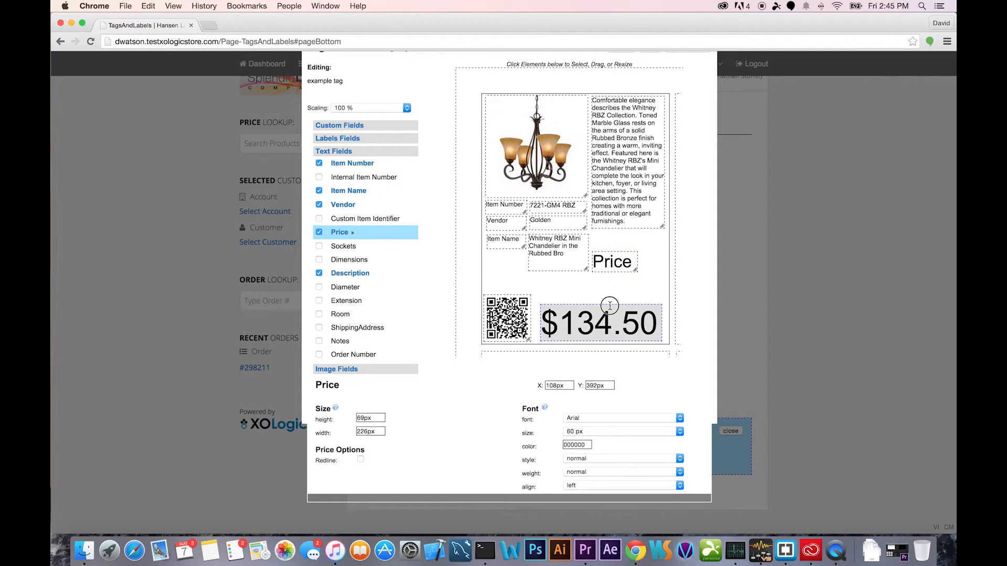
pyautogui.moveTo(609, 306)
pyautogui.mouseDown()
pyautogui.moveTo(606, 317)
pyautogui.moveTo(605, 290)
pyautogui.mouseUp()
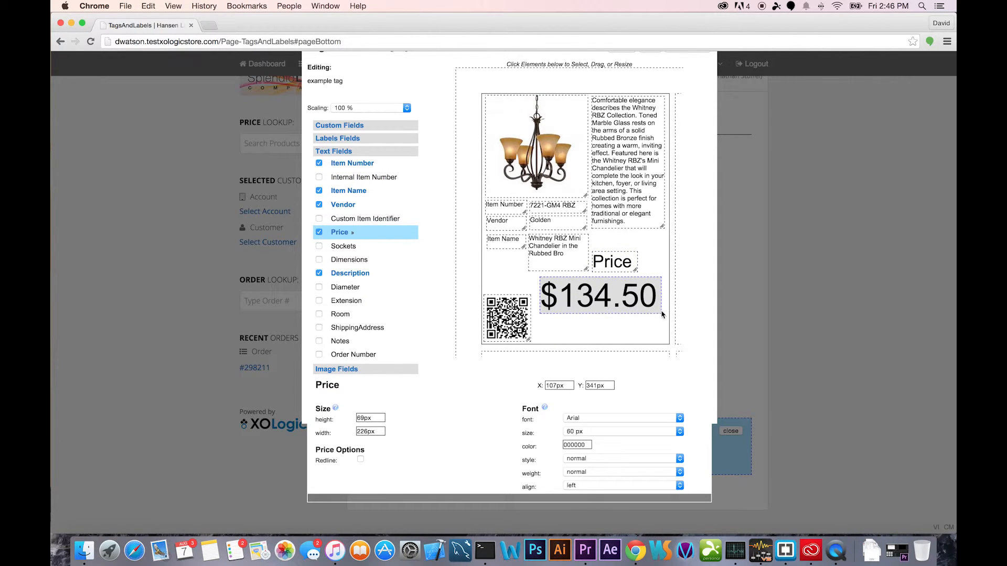
pyautogui.moveTo(656, 308)
pyautogui.mouseDown()
pyautogui.moveTo(659, 322)
pyautogui.moveTo(658, 308)
pyautogui.mouseUp()
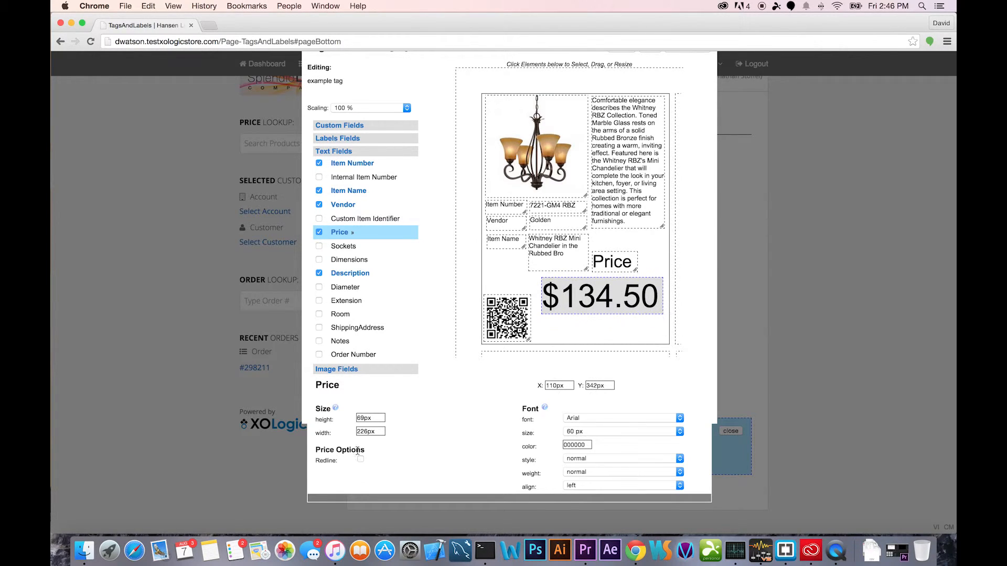
pyautogui.click(361, 460)
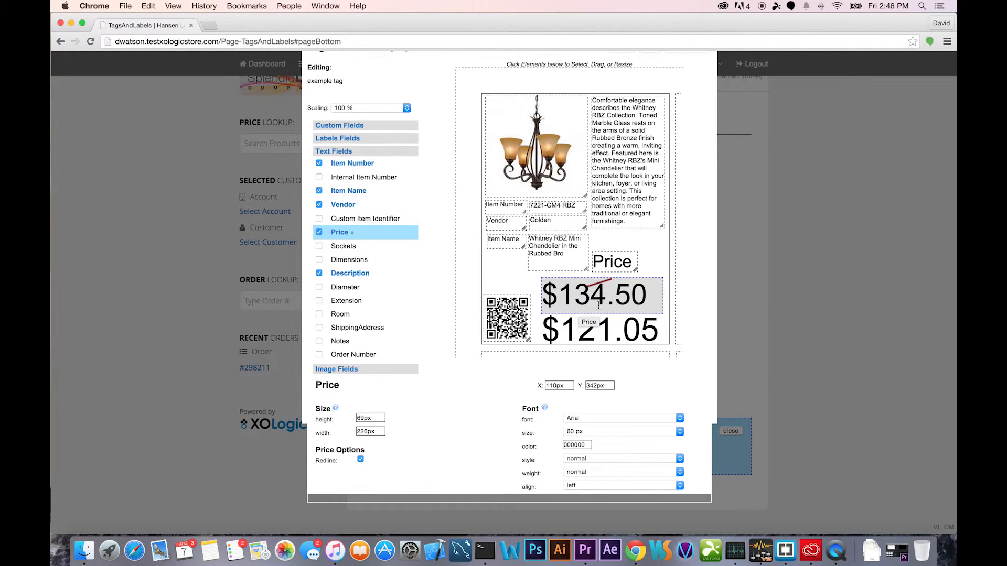
pyautogui.click(361, 459)
# Move the Price field to about X 107 px, Y 382 px and the Price Label above it to about X 181 px, Y 339 px
pyautogui.moveTo(614, 291); pyautogui.dragTo(612, 313)
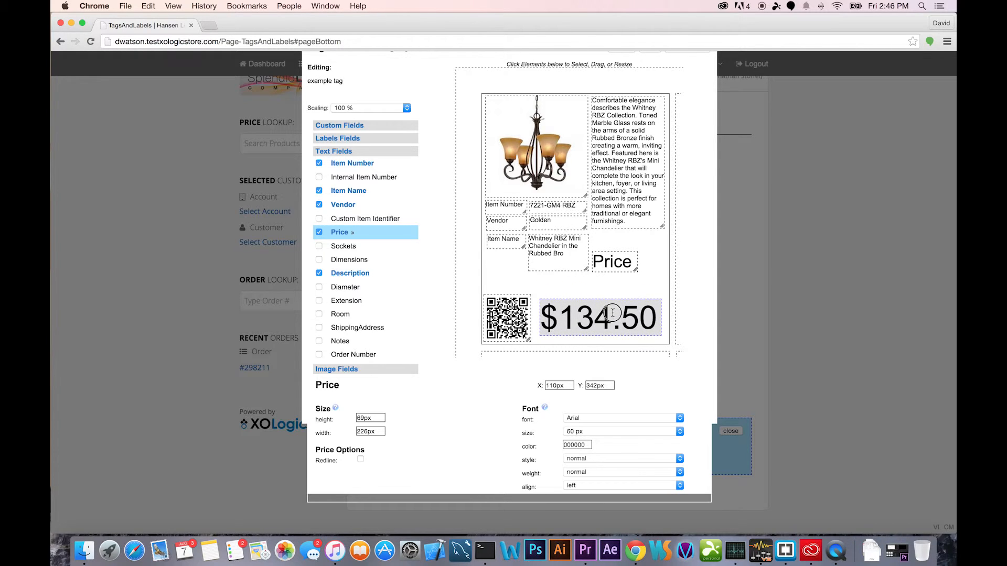
pyautogui.moveTo(622, 269); pyautogui.dragTo(609, 294)
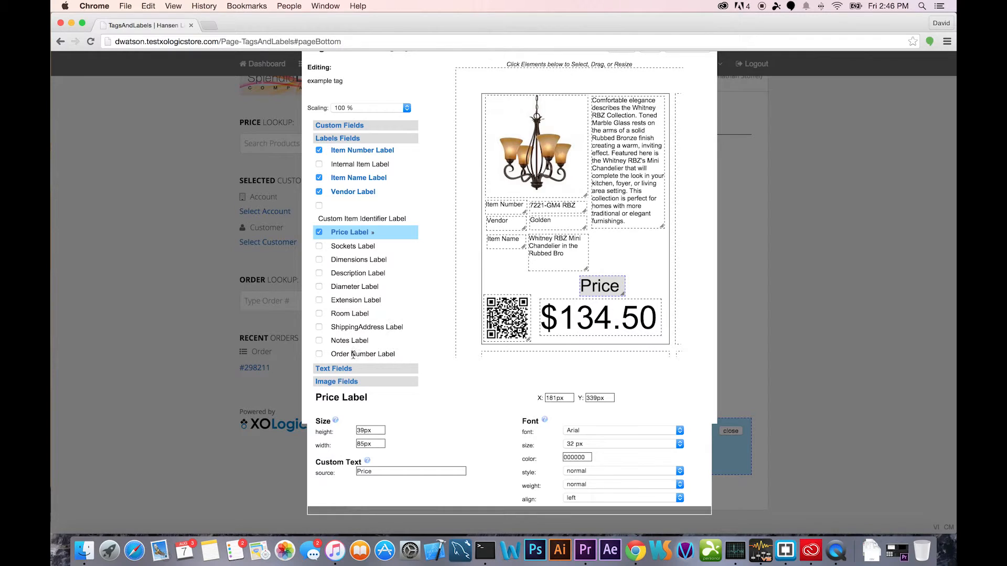
pyautogui.click(334, 368)
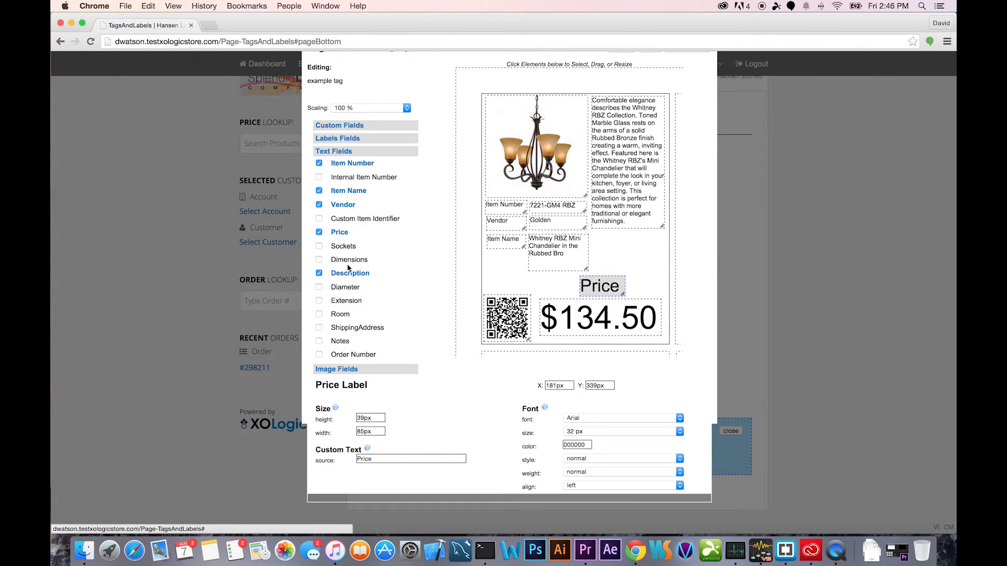
pyautogui.click(339, 233)
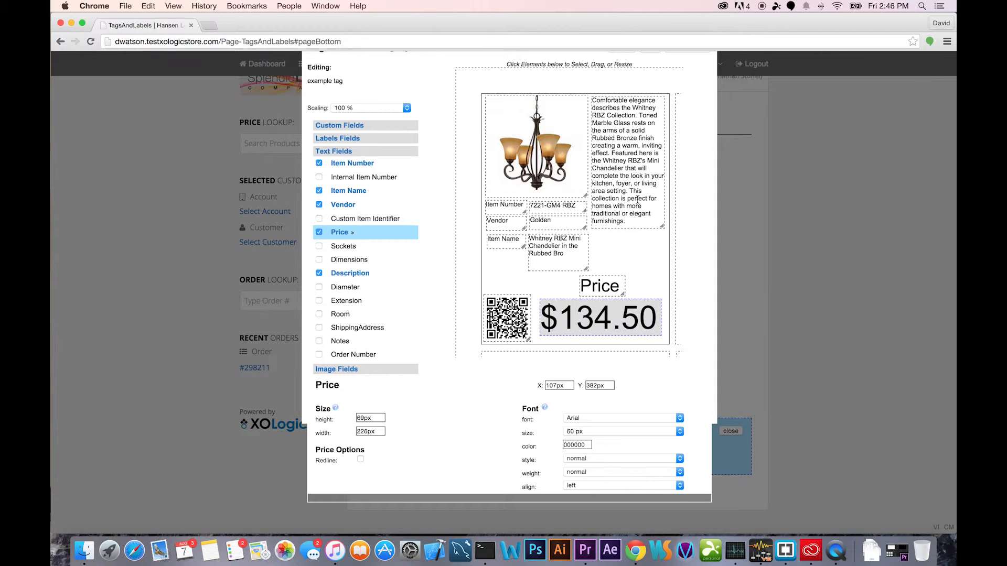
pyautogui.click(347, 154)
pyautogui.click(350, 140)
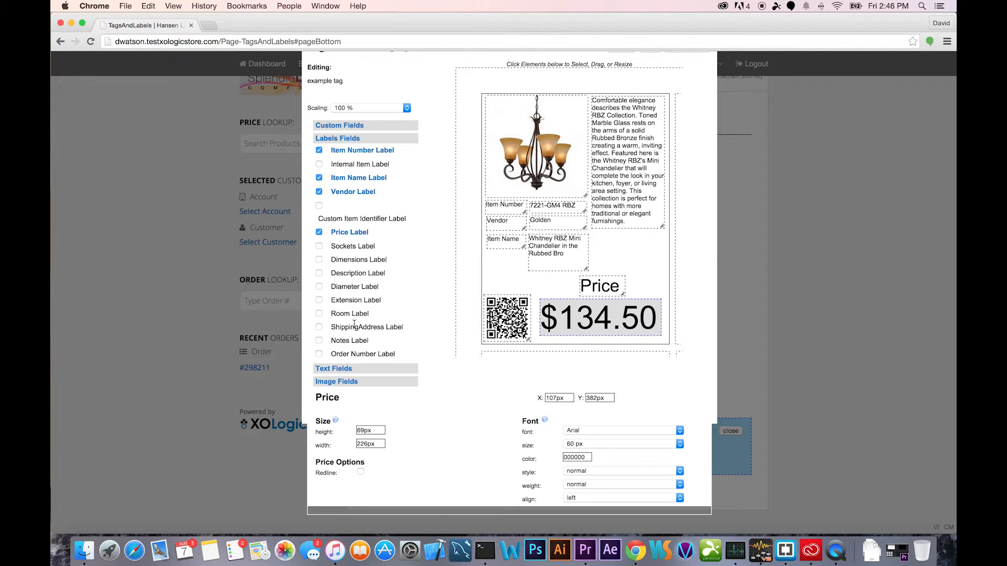
pyautogui.click(340, 370)
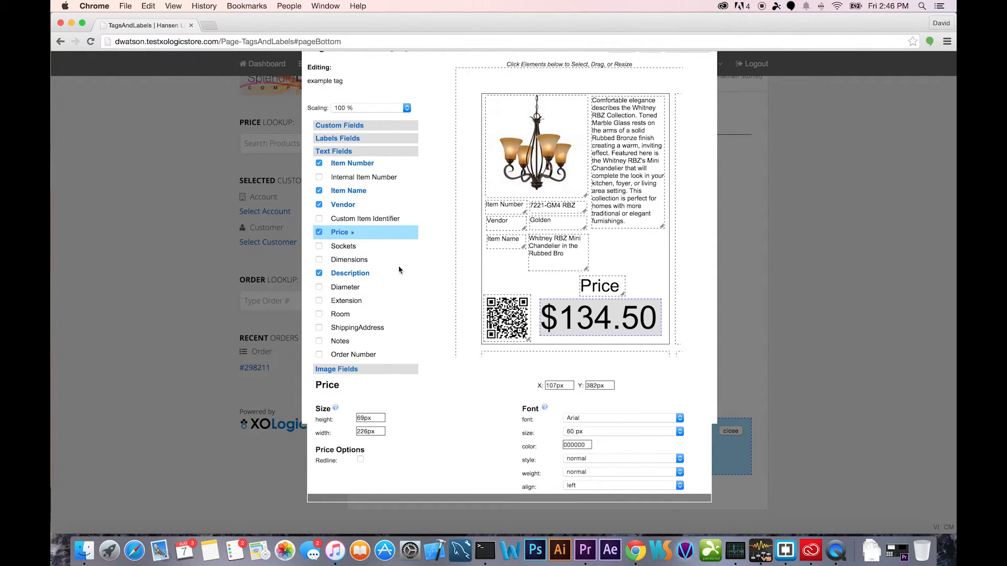
pyautogui.click(338, 126)
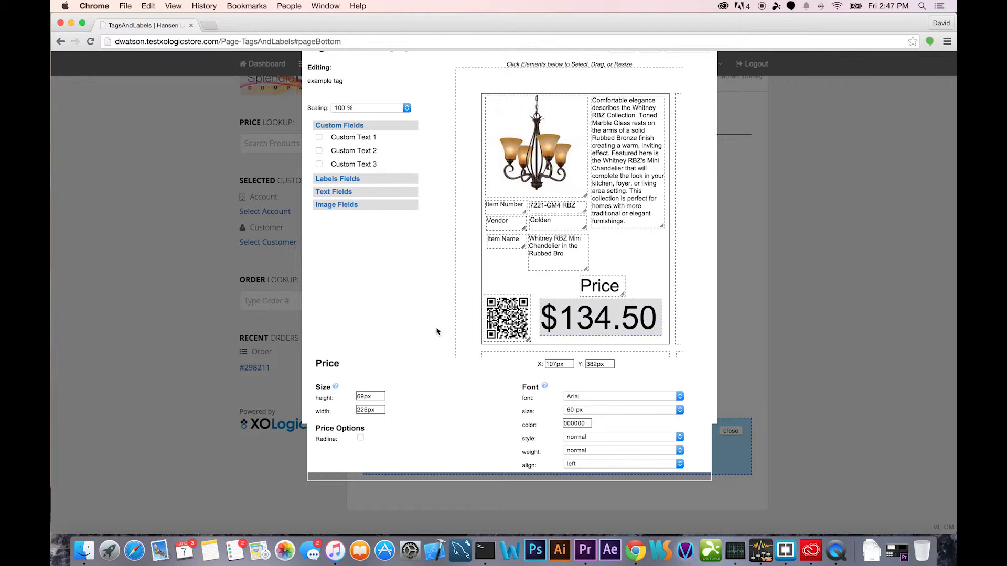
# Close the layout editor and open the print options for the example tag
pyautogui.scroll(2, 438, 332)
pyautogui.click(683, 80)
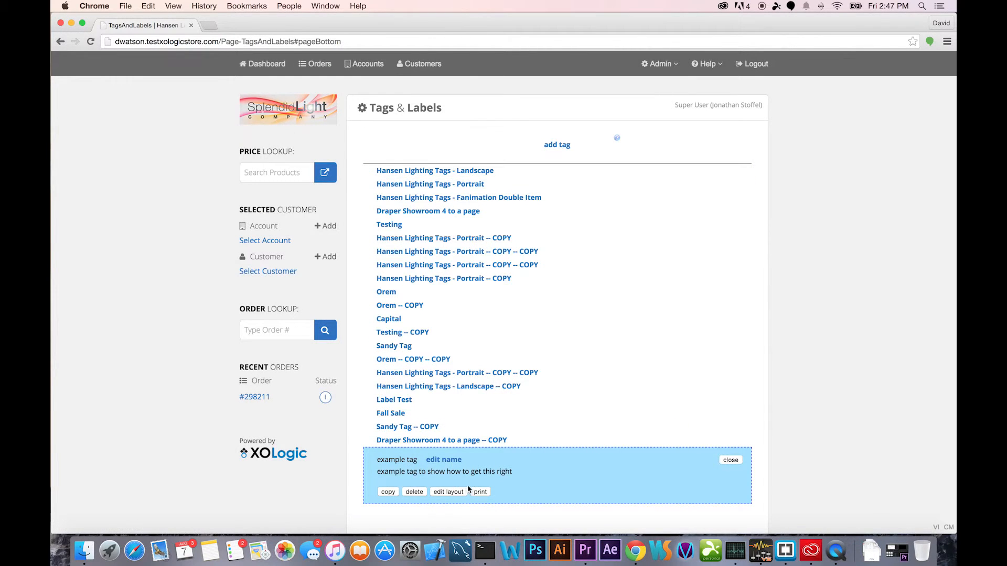
pyautogui.click(481, 492)
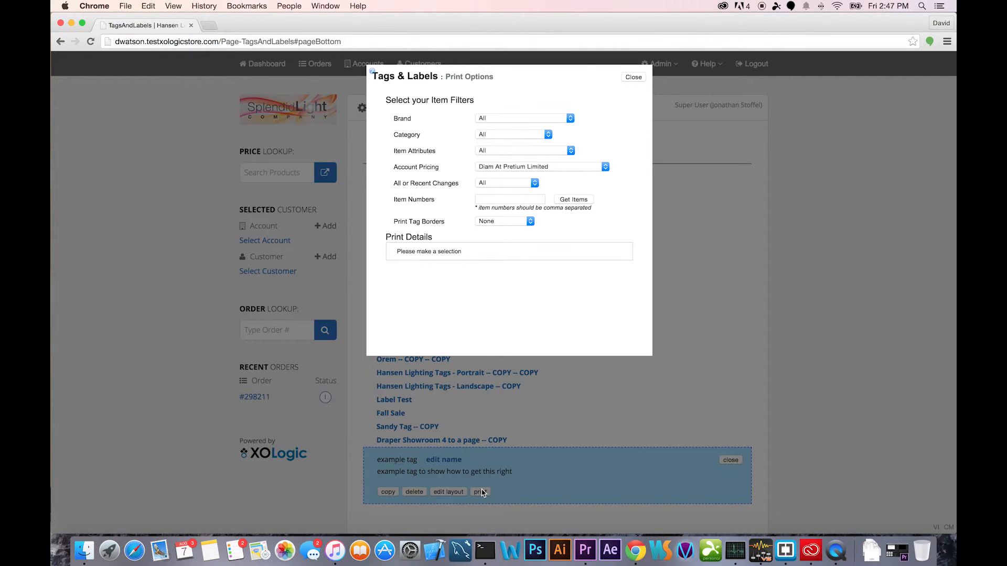
# Try the Fans category as a print filter and set the category back to All
pyautogui.click(573, 123)
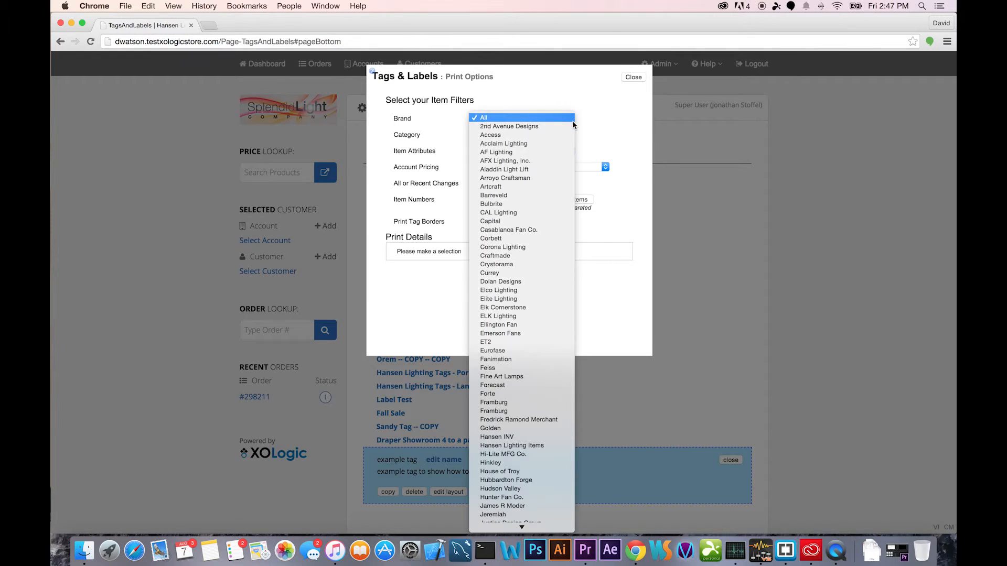
pyautogui.click(582, 122)
pyautogui.click(567, 134)
pyautogui.click(519, 186)
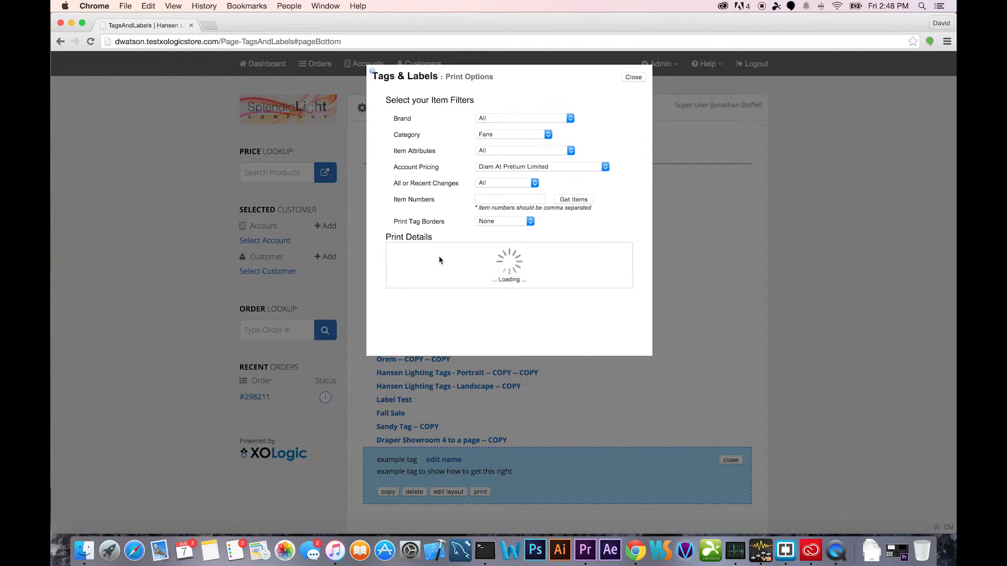
pyautogui.click(545, 135)
pyautogui.click(526, 80)
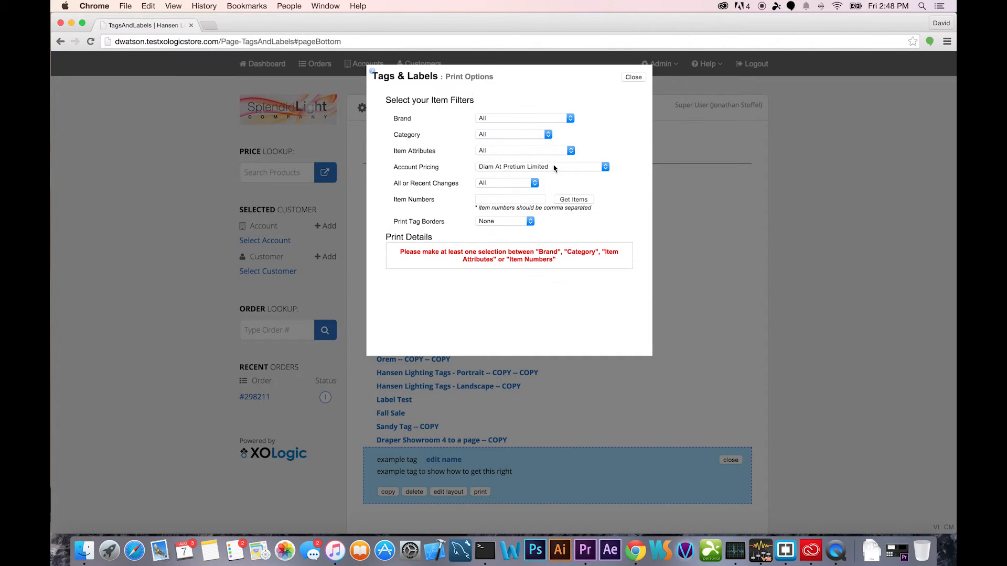
# Filter the items to print by the Orem Showroom item attribute
pyautogui.click(562, 151)
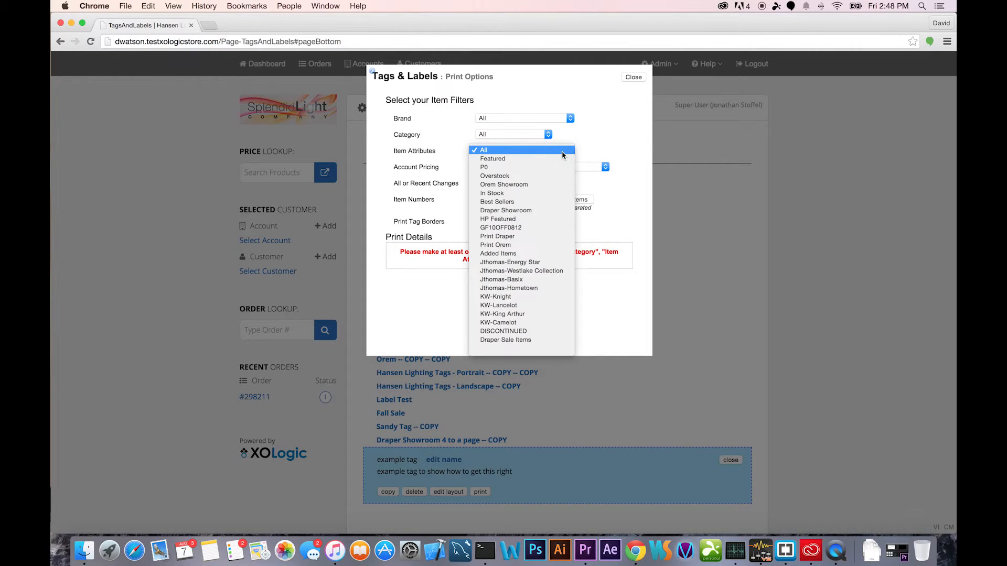
pyautogui.click(552, 186)
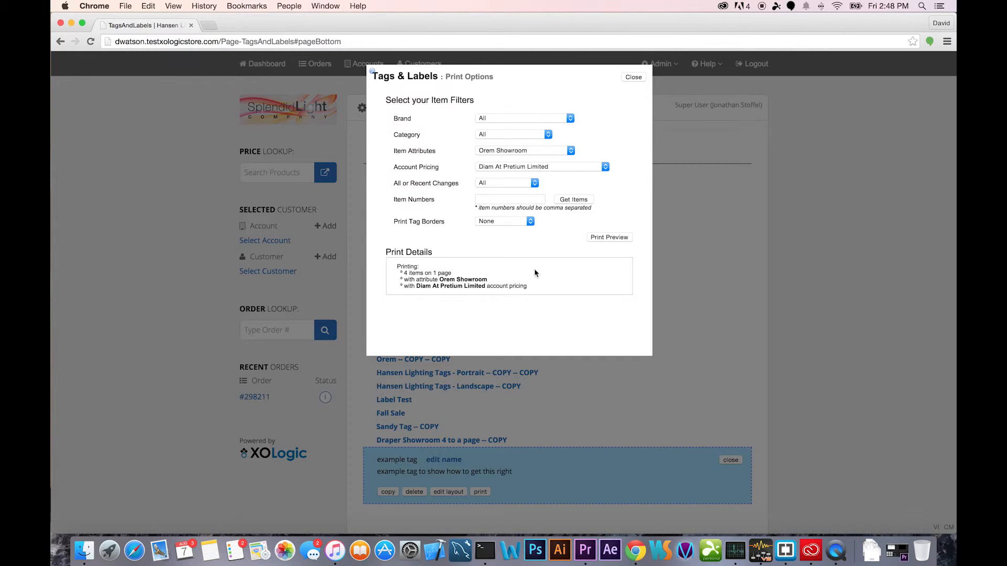
# Look through the accounts available for Account Pricing in the print options without choosing a different one
pyautogui.click(528, 168)
pyautogui.click(527, 168)
pyautogui.click(515, 169)
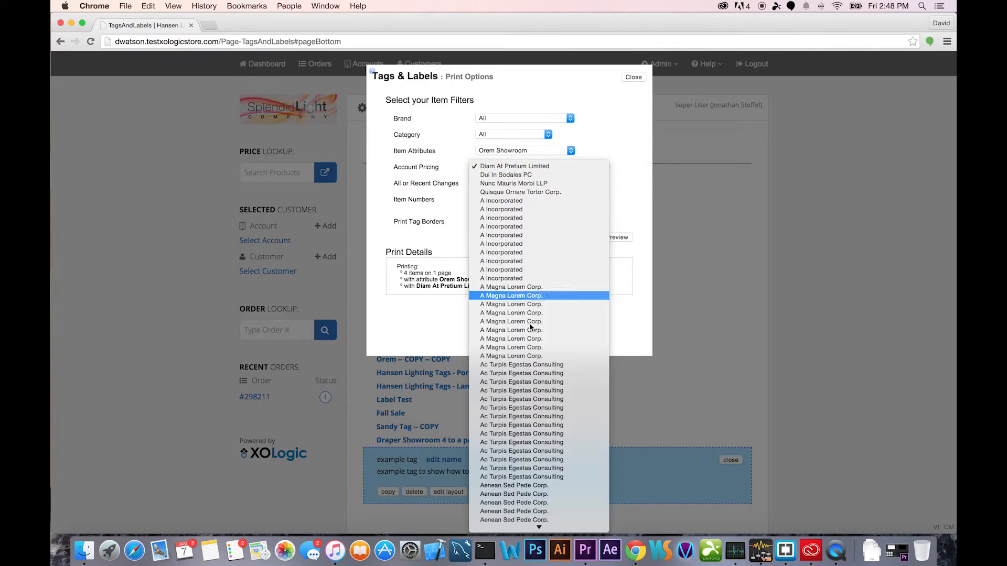
pyautogui.scroll(-15, 538, 383)
pyautogui.scroll(-20, 537, 383)
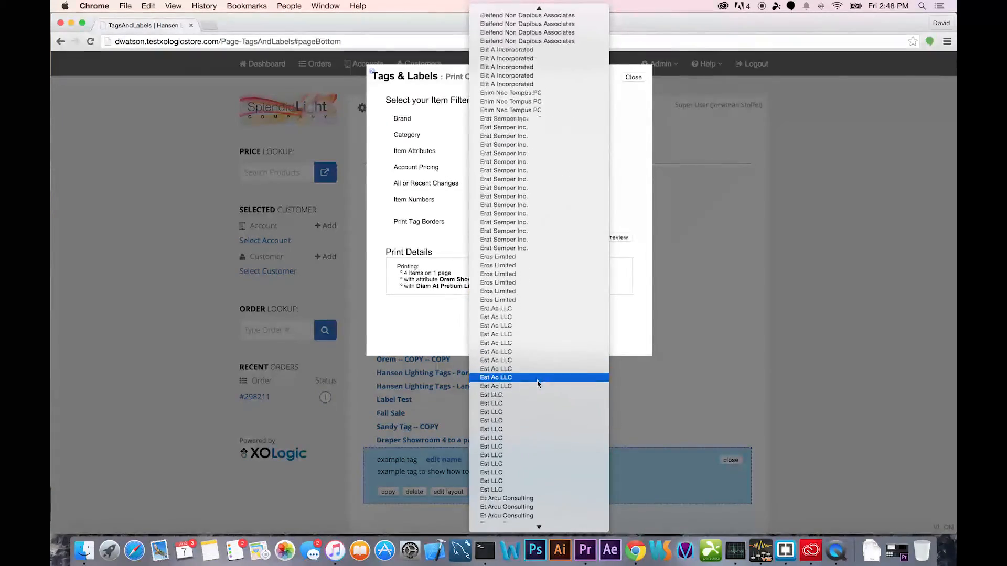
pyautogui.scroll(-10, 537, 383)
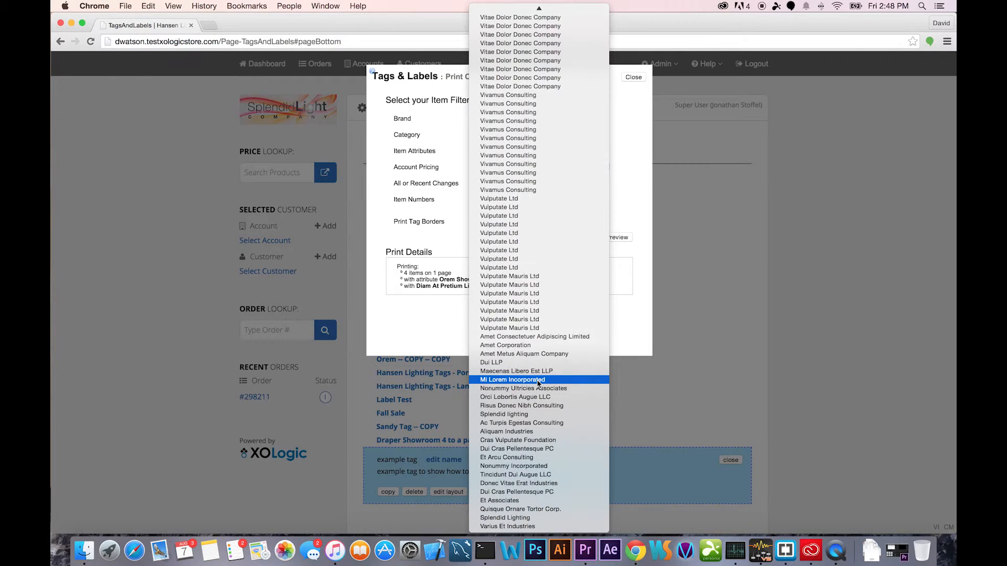
pyautogui.scroll(20, 537, 382)
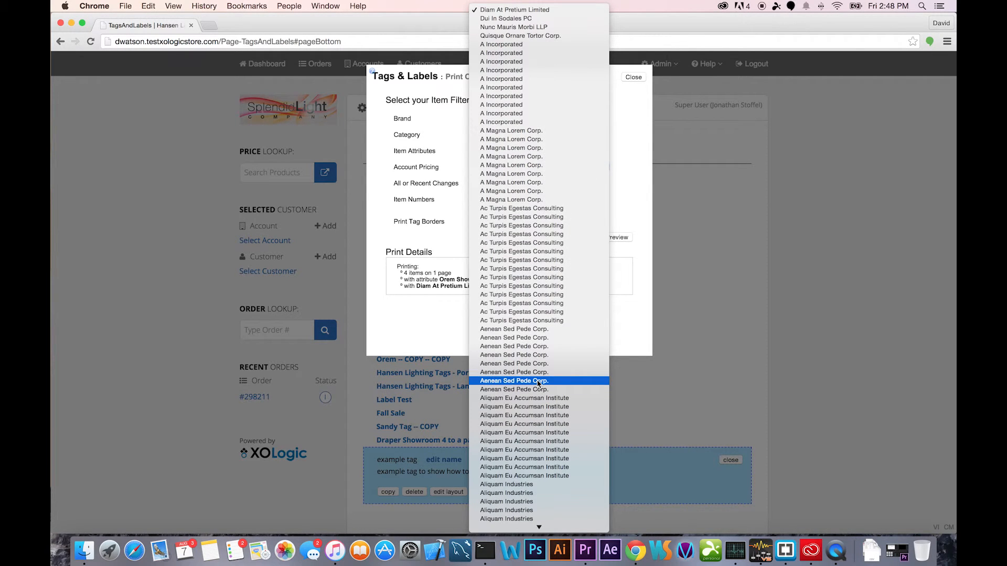
pyautogui.click(447, 182)
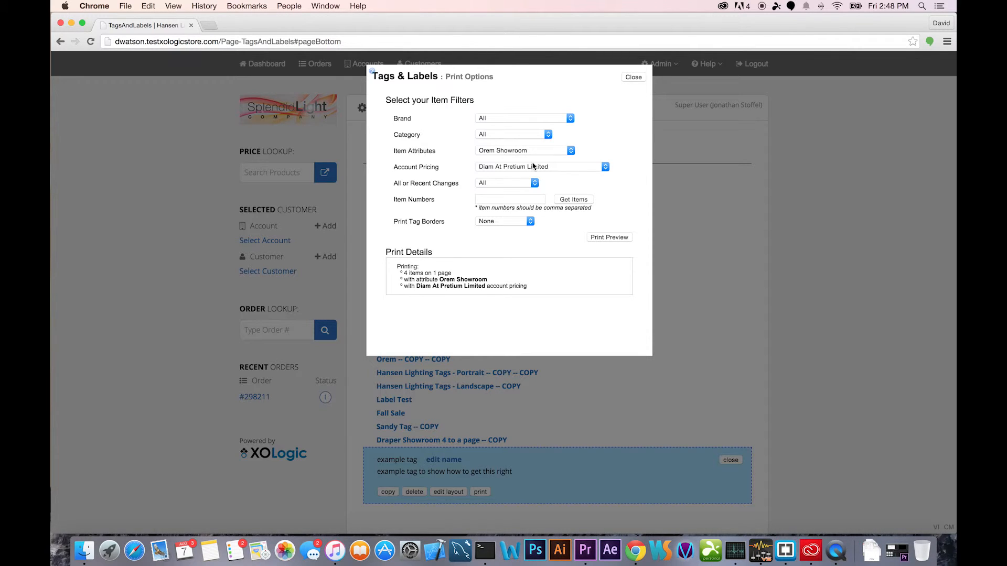
# Try limiting the items to print to Recent Changes and set the filter back to All
pyautogui.click(533, 182)
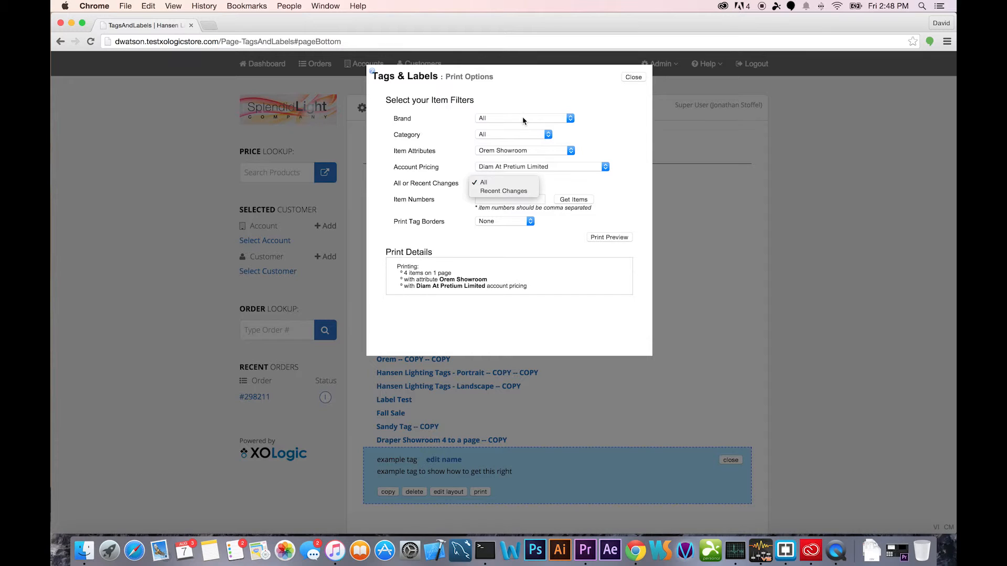
pyautogui.click(485, 191)
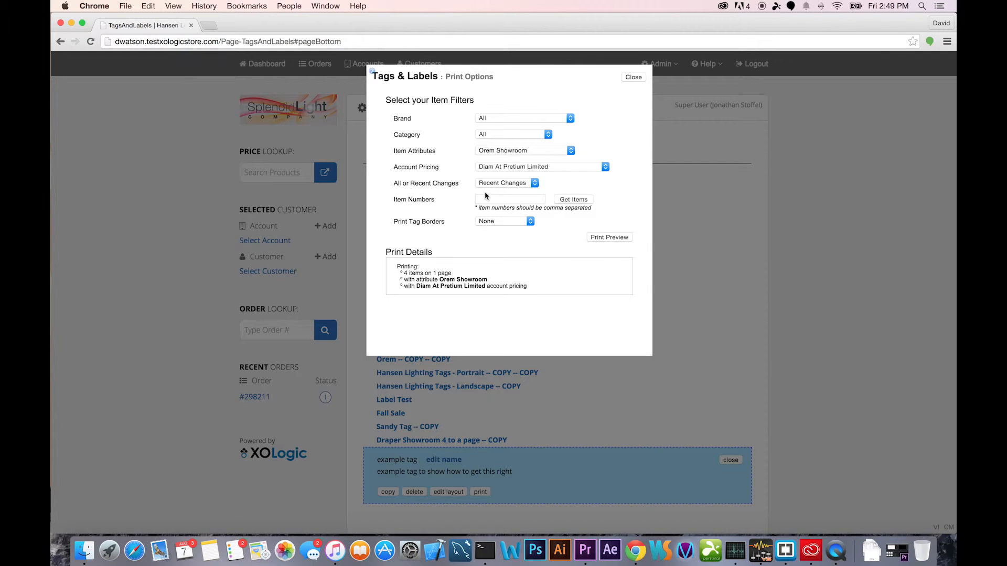
pyautogui.click(498, 183)
pyautogui.click(490, 166)
# Try to get the items to print by item number 14253NI and clear the number
pyautogui.click(506, 205)
pyautogui.click(506, 204)
pyautogui.write('14253NI')
pyautogui.click(568, 201)
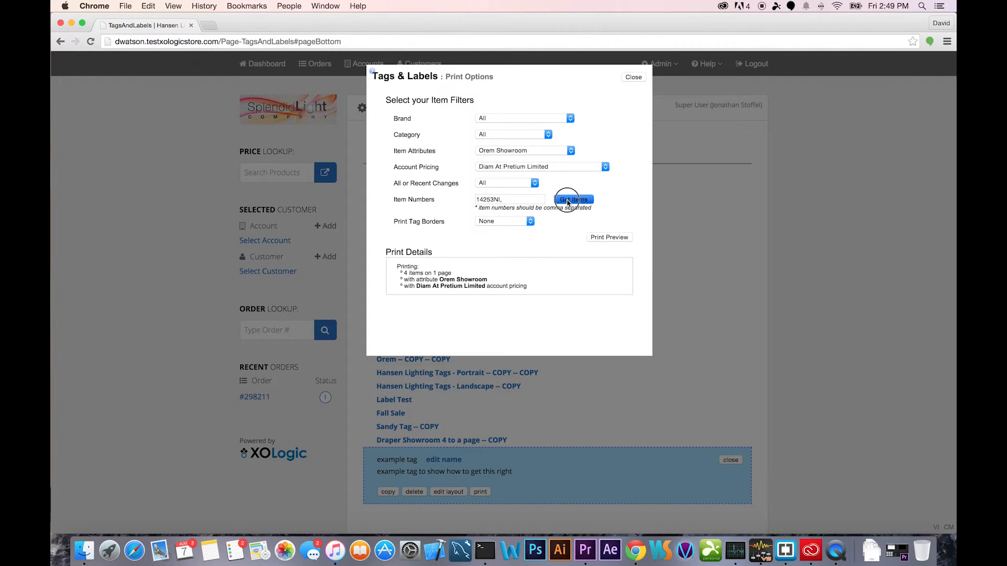
pyautogui.moveTo(533, 200); pyautogui.dragTo(441, 197)
pyautogui.press('BackSpace')
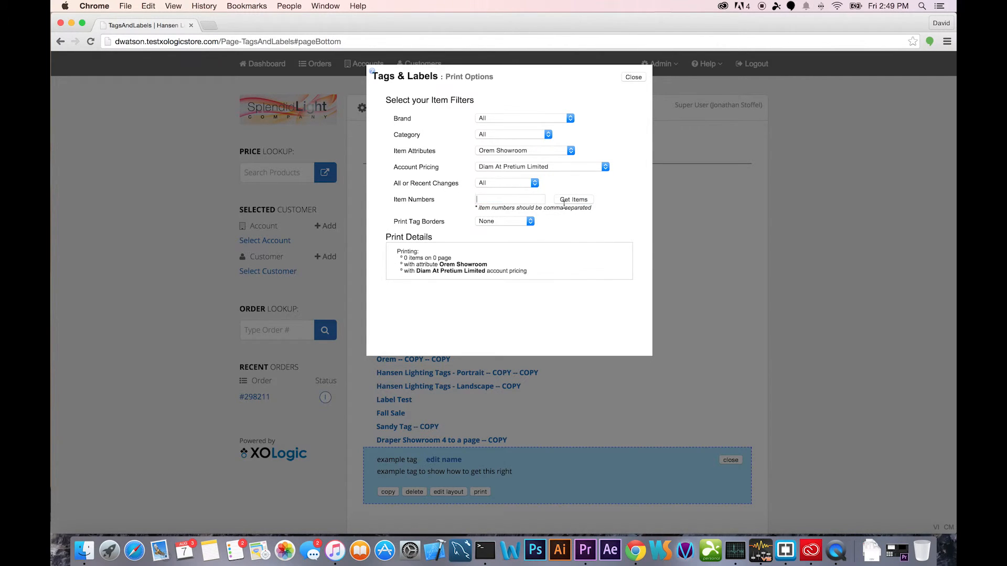
# Try entering comma-separated placeholder item numbers as a print filter and erase them again
pyautogui.write('jfkdlsjf, jdkslfjdskl,')
pyautogui.press('BackSpace')
pyautogui.press('BackSpace')
pyautogui.press('BackSpace')
pyautogui.press('BackSpace')
pyautogui.press('BackSpace')
pyautogui.press('BackSpace')
pyautogui.press('BackSpace')
pyautogui.press('BackSpace')
pyautogui.press('BackSpace')
pyautogui.press('BackSpace')
pyautogui.press('BackSpace')
pyautogui.press('BackSpace')
pyautogui.press('BackSpace')
pyautogui.press('BackSpace')
pyautogui.press('BackSpace')
pyautogui.press('BackSpace')
pyautogui.press('BackSpace')
pyautogui.press('BackSpace')
pyautogui.press('BackSpace')
pyautogui.press('BackSpace')
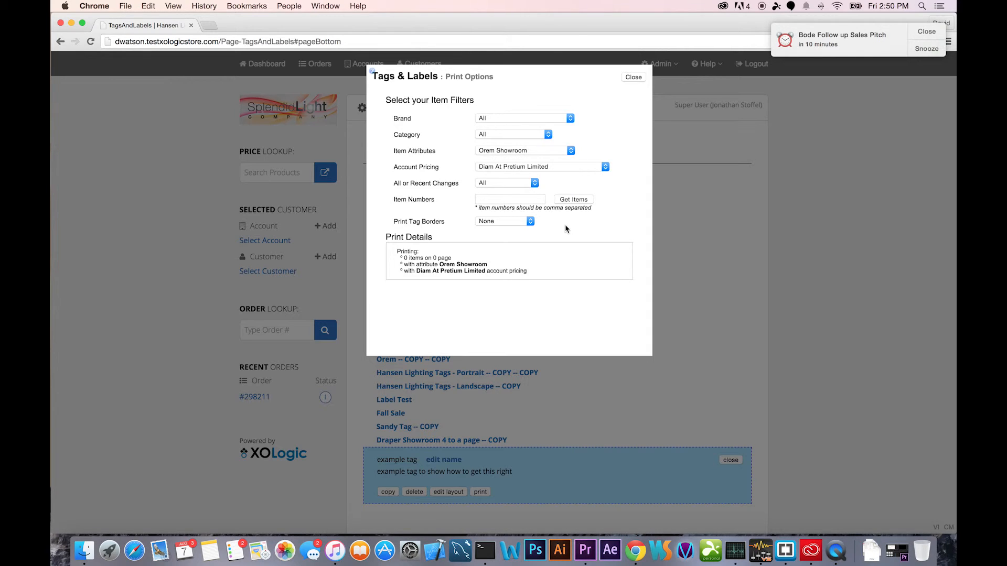
# Set the print tag borders to Dashed Border and check the tags in the print preview
pyautogui.click(530, 222)
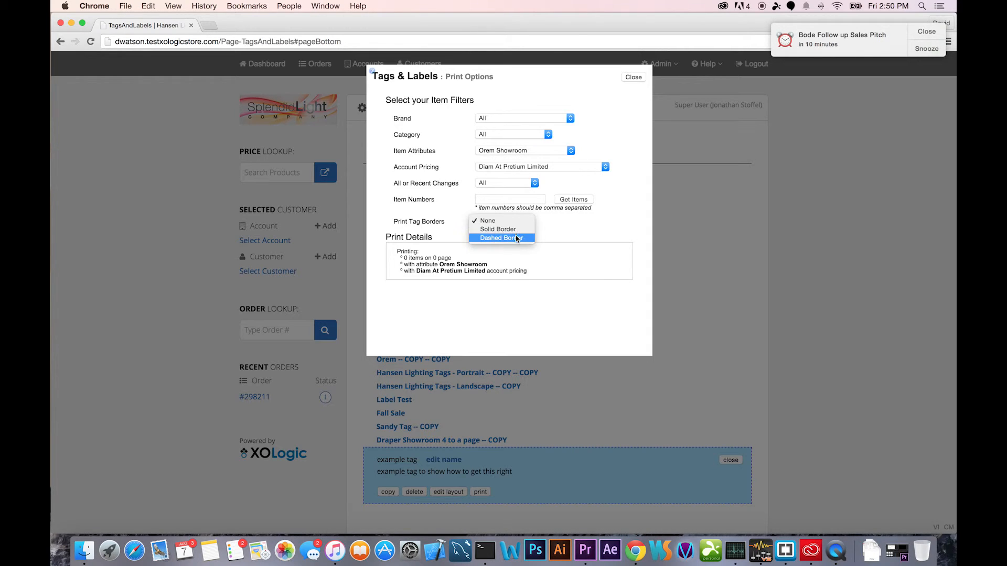
pyautogui.click(517, 238)
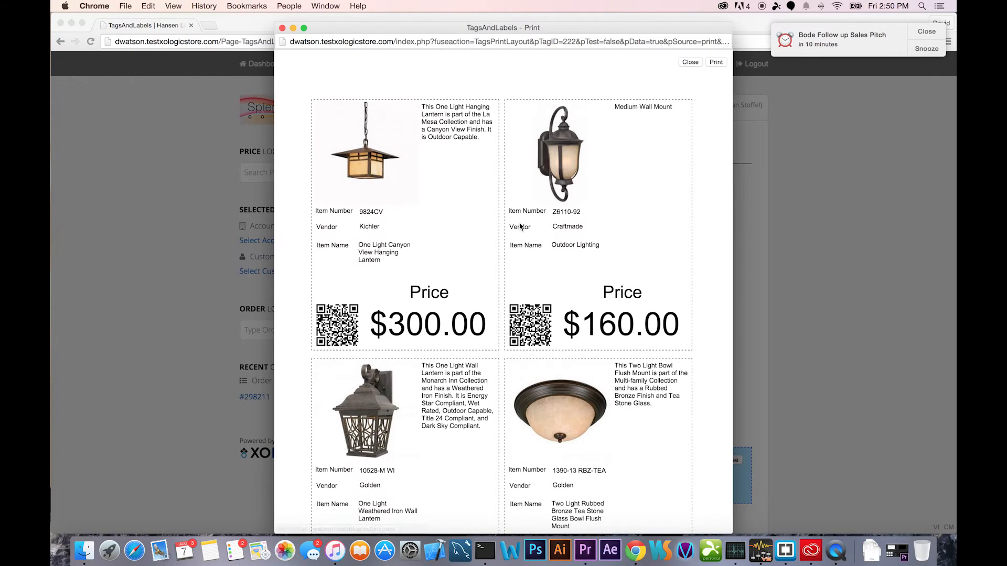
pyautogui.scroll(-3, 520, 226)
pyautogui.scroll(3, 520, 226)
pyautogui.scroll(-3, 520, 226)
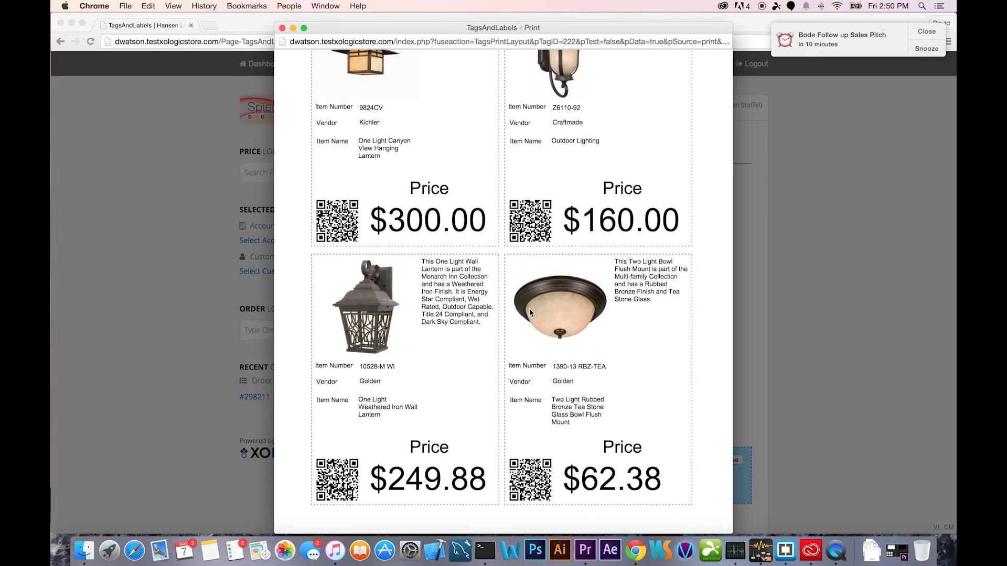
pyautogui.scroll(4, 529, 309)
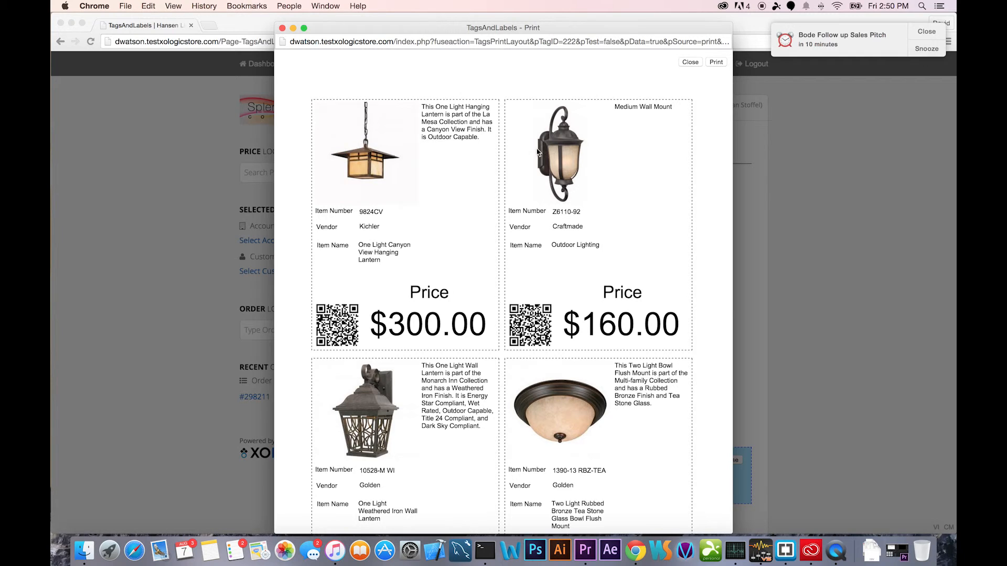
pyautogui.click(691, 63)
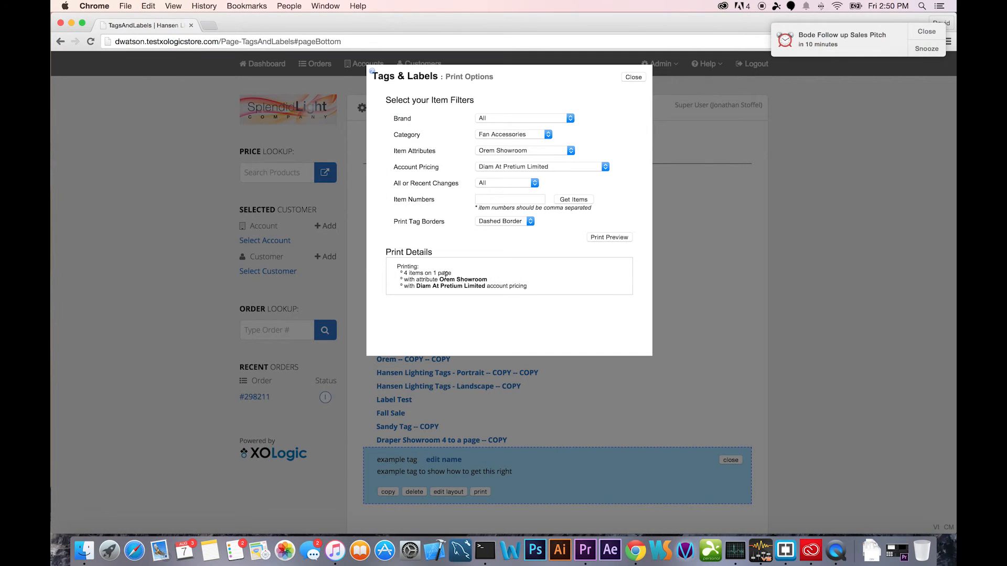
# View the tags in the print preview once more and close the print options
pyautogui.click(609, 237)
pyautogui.scroll(-3, 463, 270)
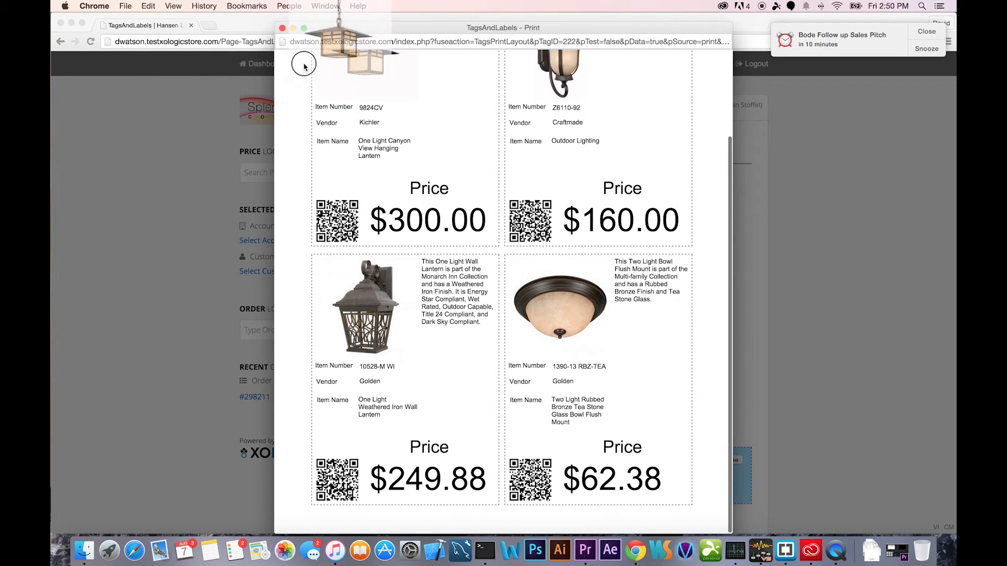
pyautogui.click(283, 29)
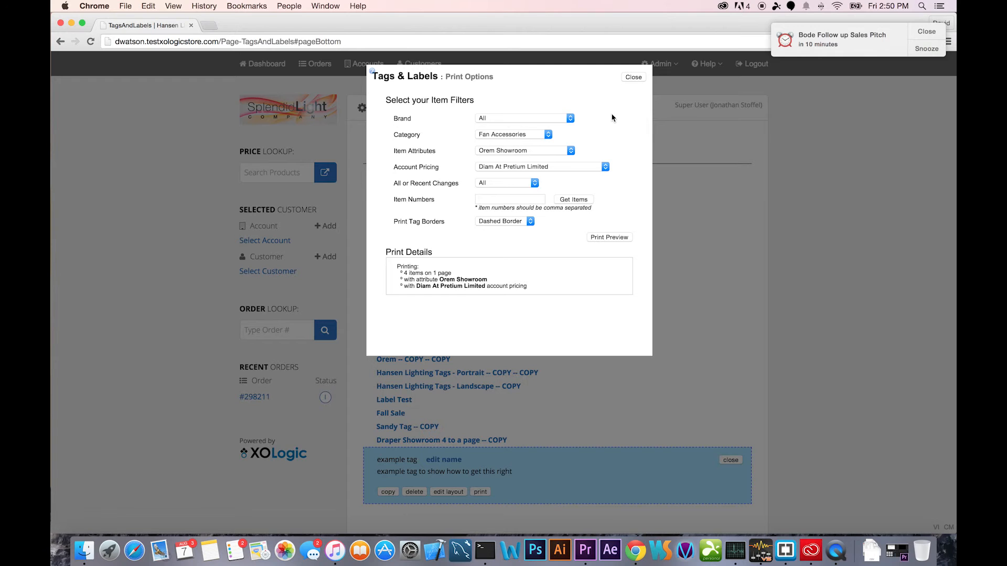
pyautogui.click(633, 78)
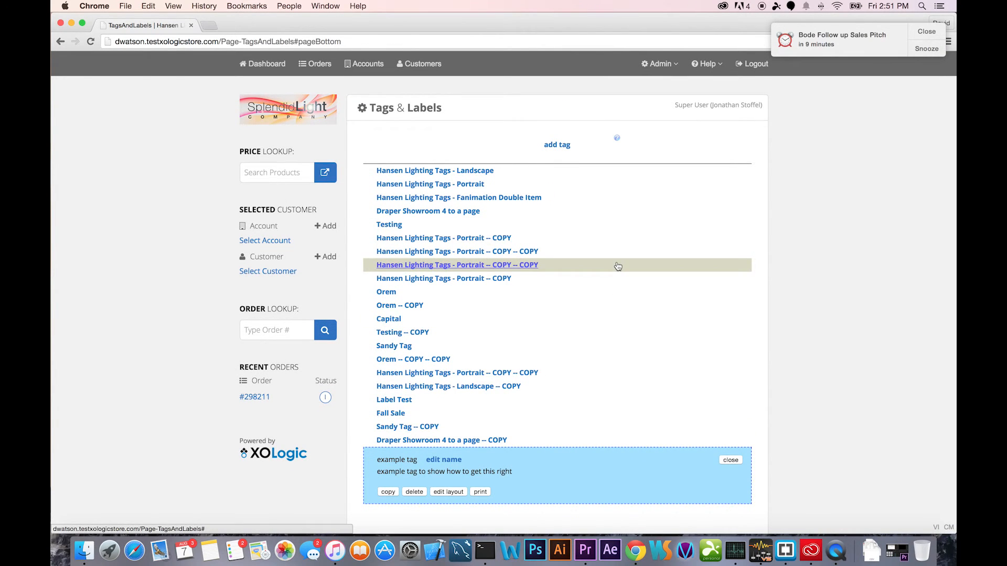
# Try the Full Page preset as the paper layout of the example tag and cancel the layout changes
pyautogui.click(456, 493)
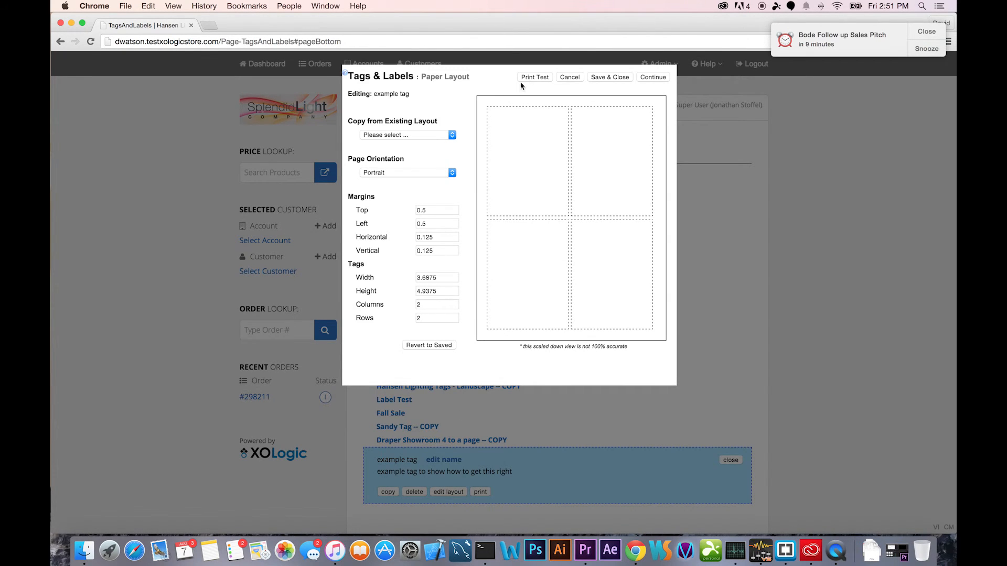
pyautogui.click(437, 136)
pyautogui.click(418, 178)
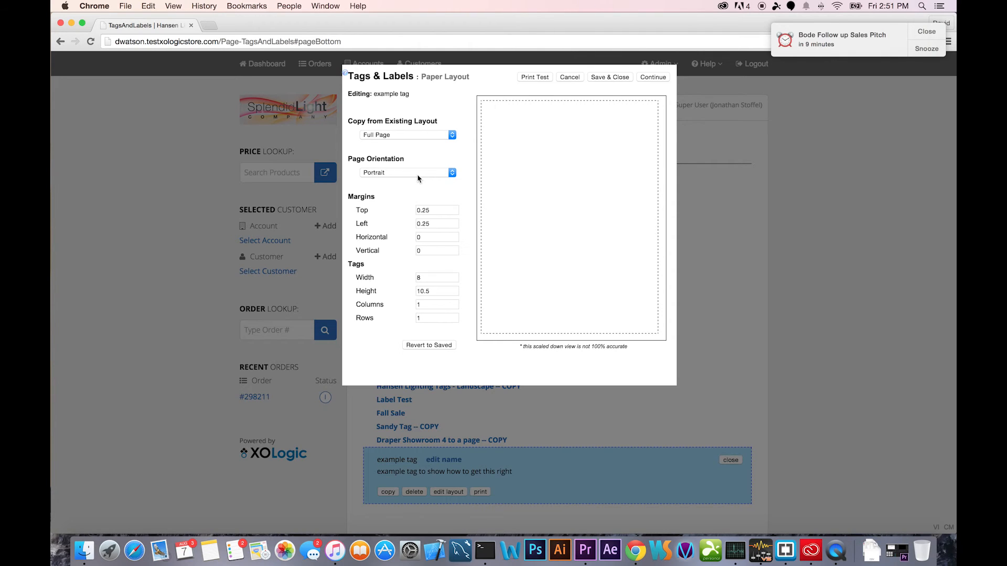
pyautogui.click(444, 135)
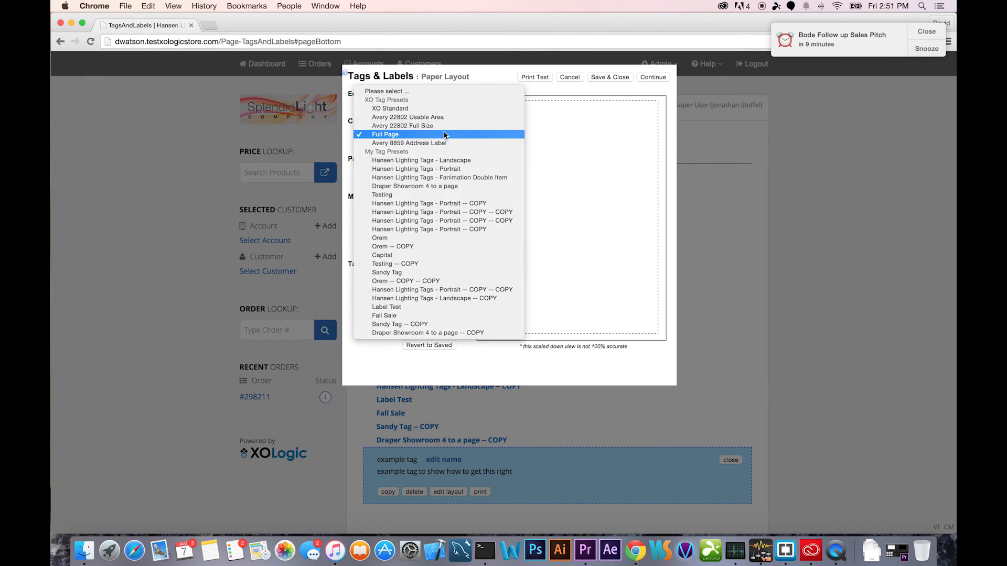
pyautogui.click(444, 135)
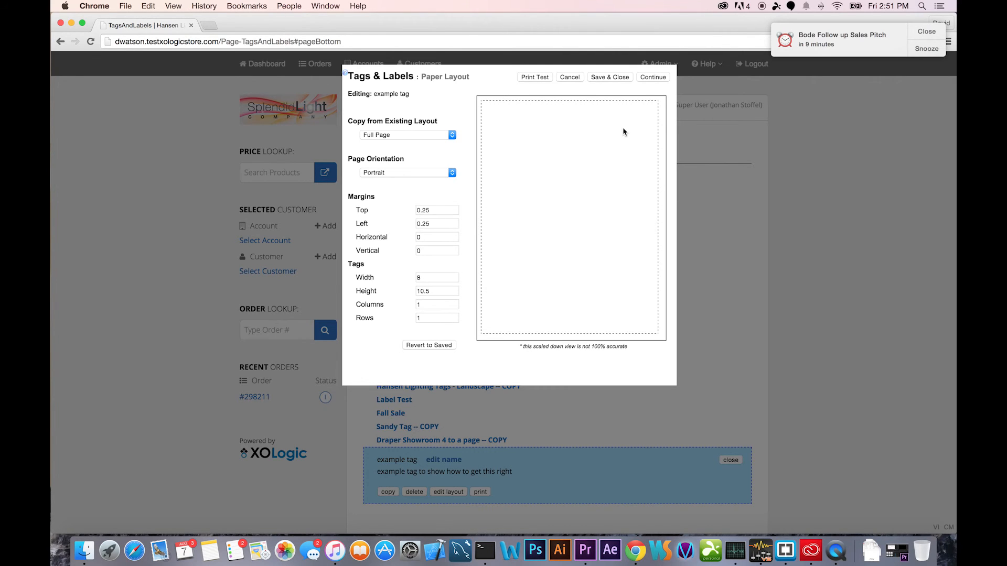
pyautogui.click(577, 78)
# Open the Craftmade 73MP Double Bullet Directional from the directional lights in the product lookup and preview its print tag
pyautogui.click(325, 172)
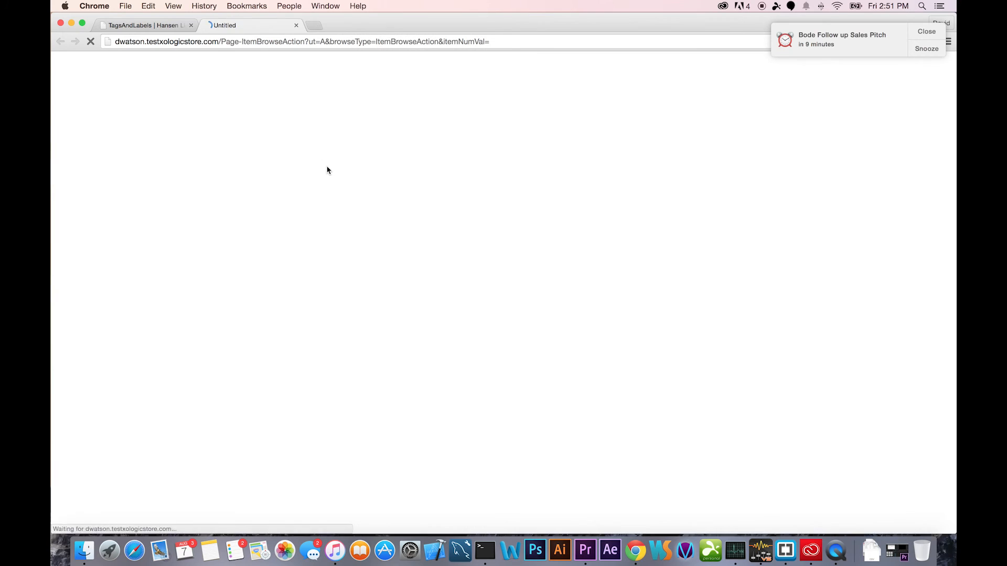
pyautogui.click(605, 412)
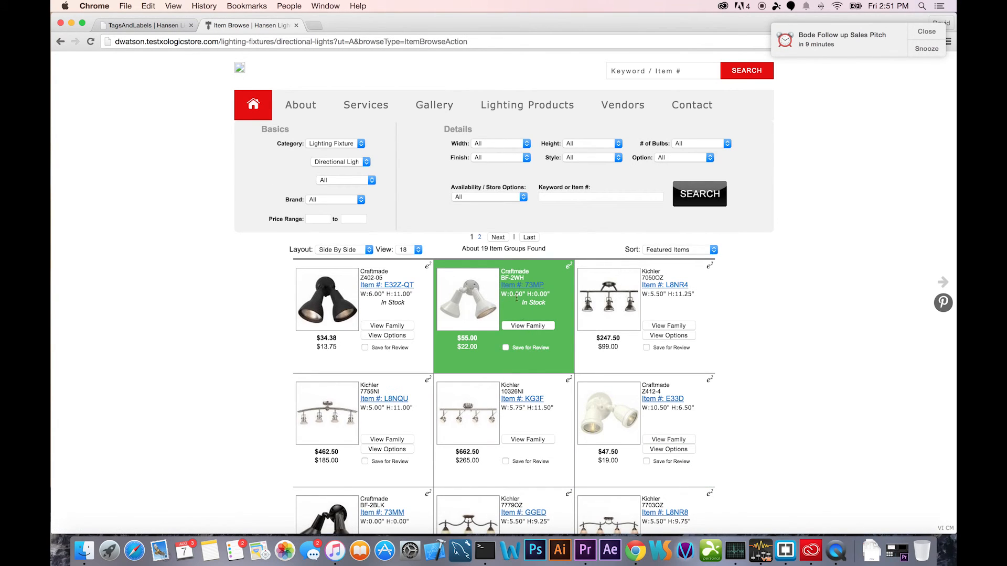
pyautogui.click(473, 324)
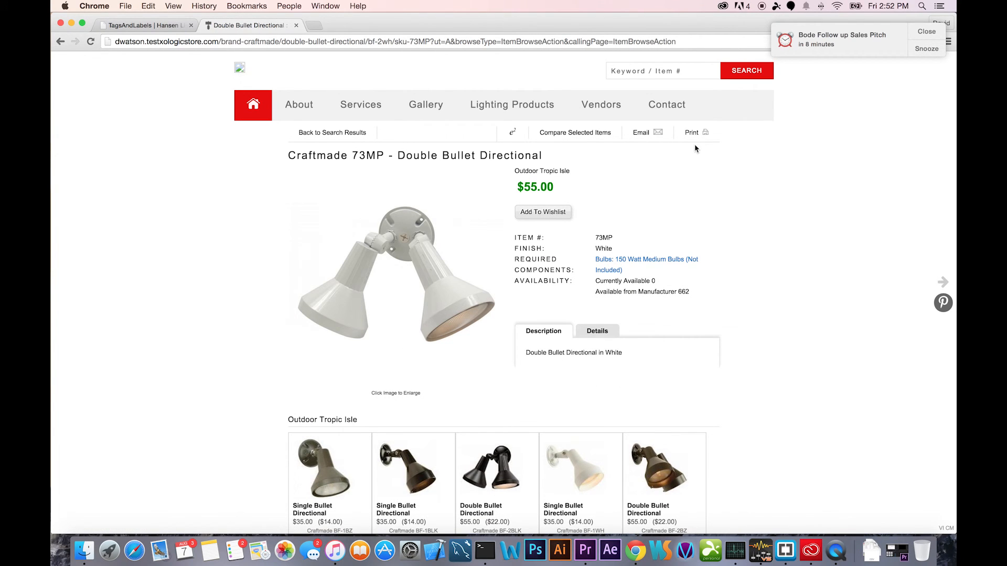
pyautogui.click(699, 134)
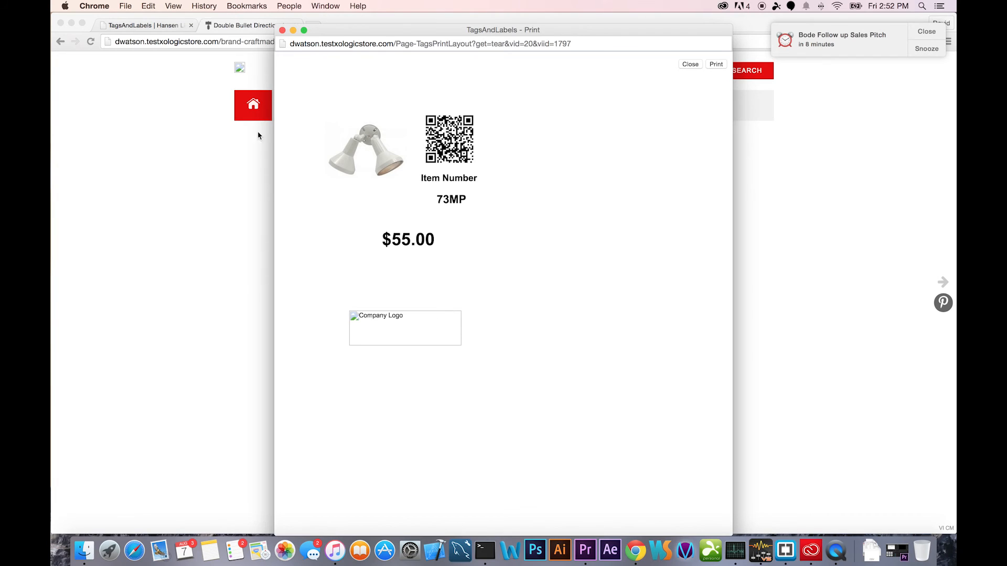
pyautogui.click(690, 65)
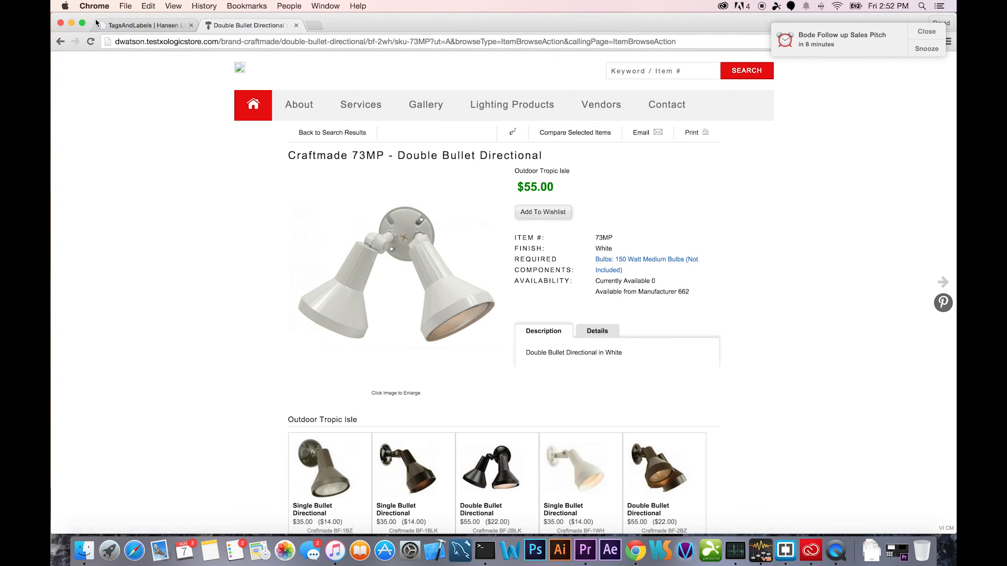
# Close the product page and collapse the example tag's details in the Tags & Labels list
pyautogui.click(155, 26)
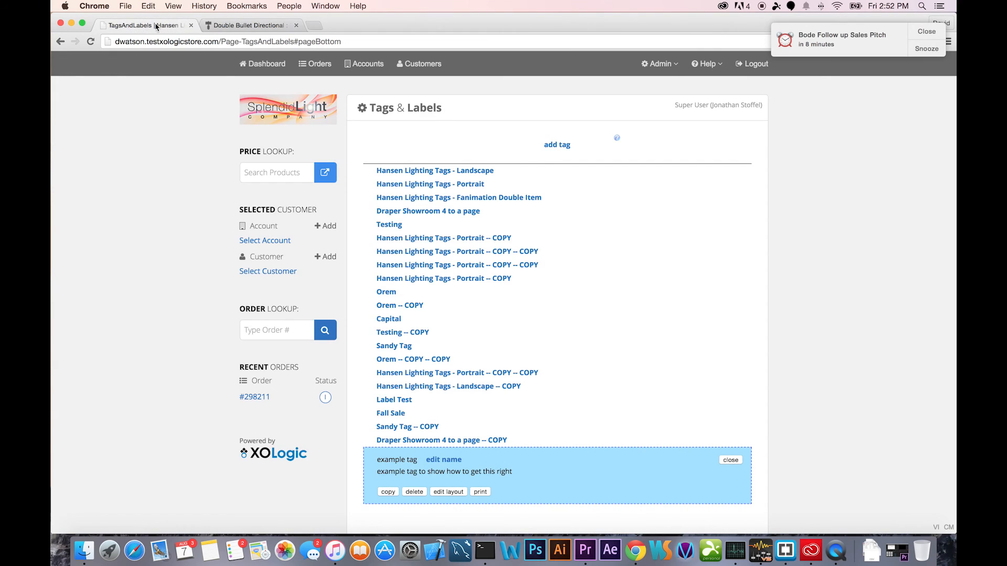
pyautogui.click(234, 26)
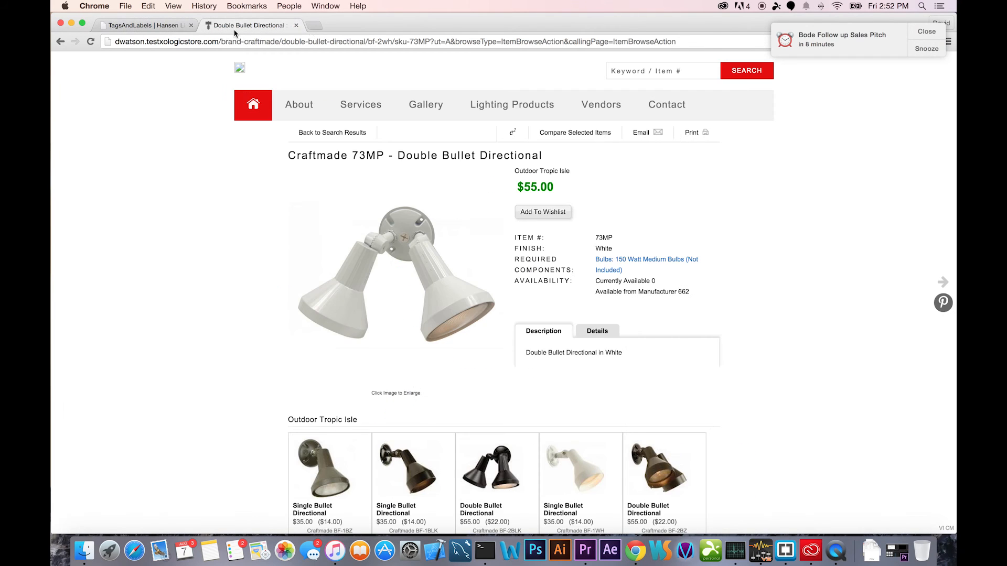
pyautogui.click(297, 26)
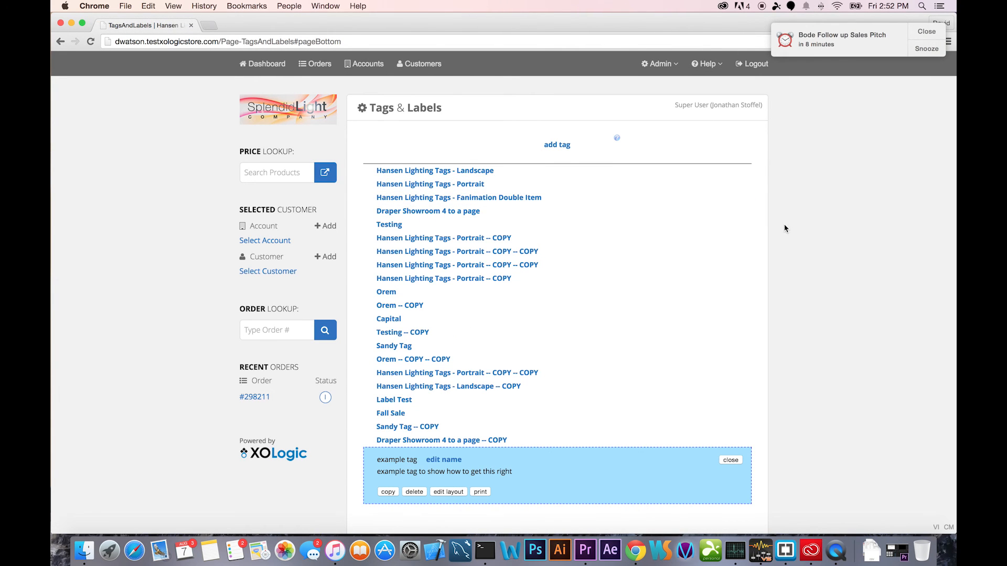
pyautogui.click(729, 461)
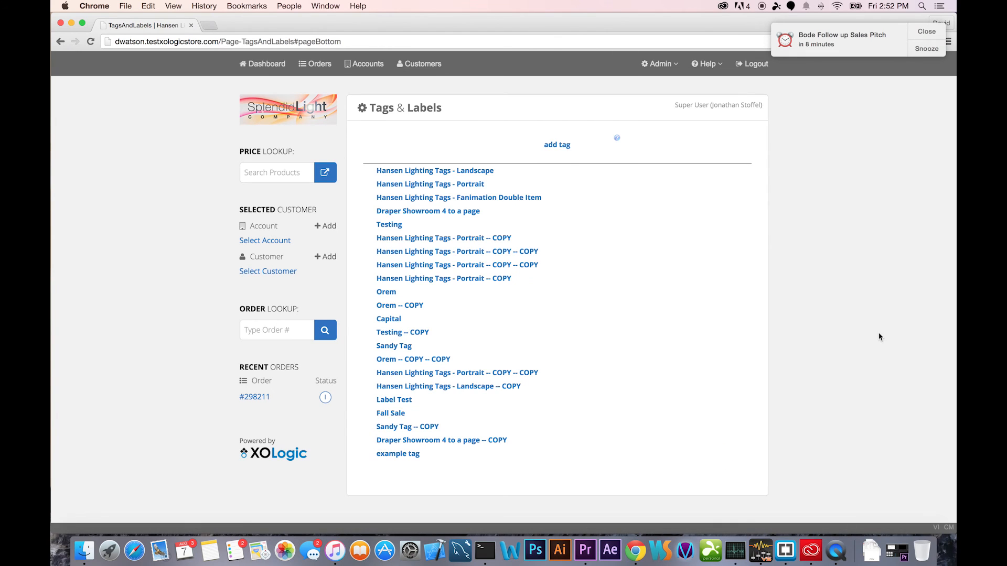